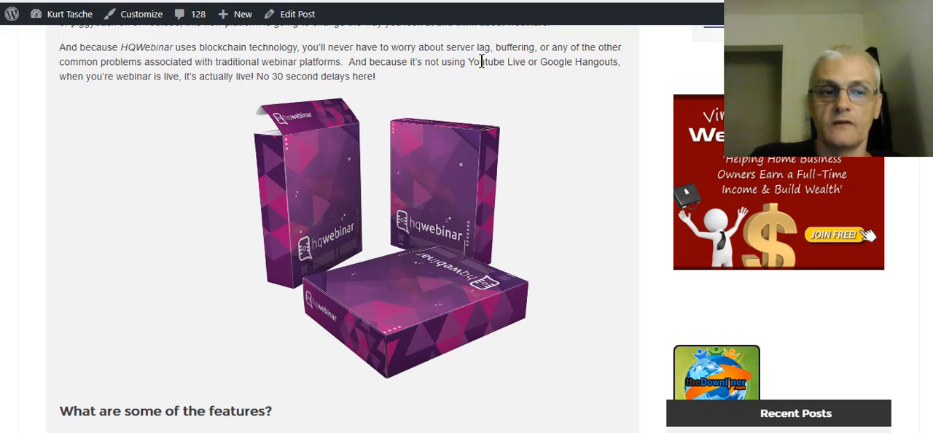
- Review the introduction of the HQWebinar review post, from its title to the product description
scroll(435, 132, "up", 1)
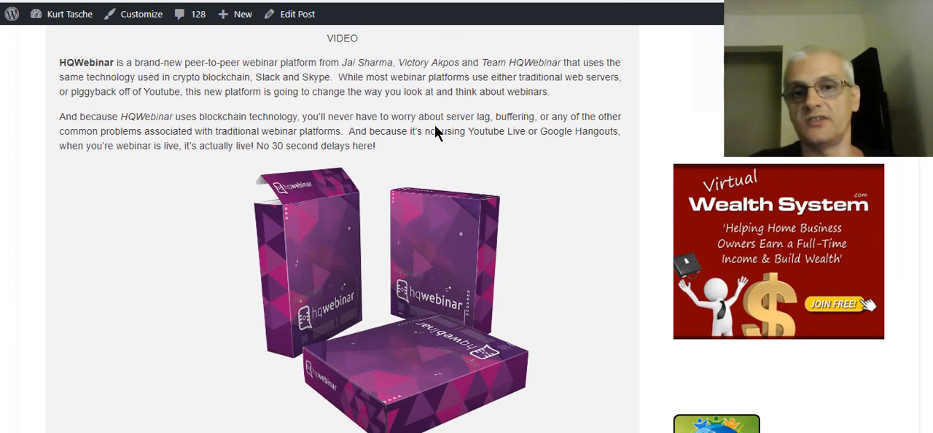
scroll(387, 154, "up", 2)
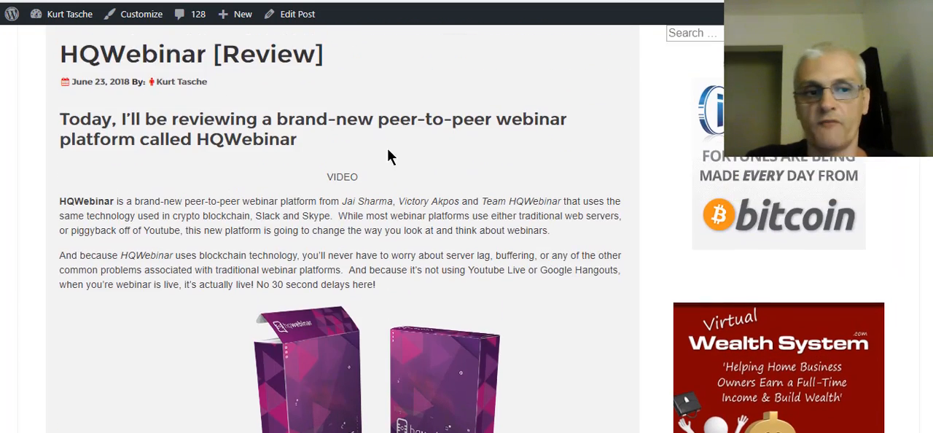
scroll(366, 179, "down", 1)
scroll(366, 179, "down", 1)
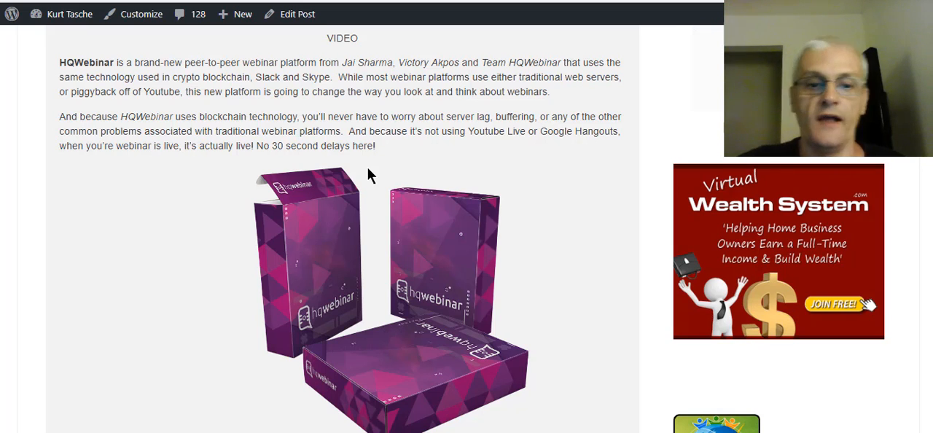
- Read through the post's HQWebinar feature list, the peer-to-peer technology explanation and the front-end and OTO pricing
scroll(581, 240, "down", 3)
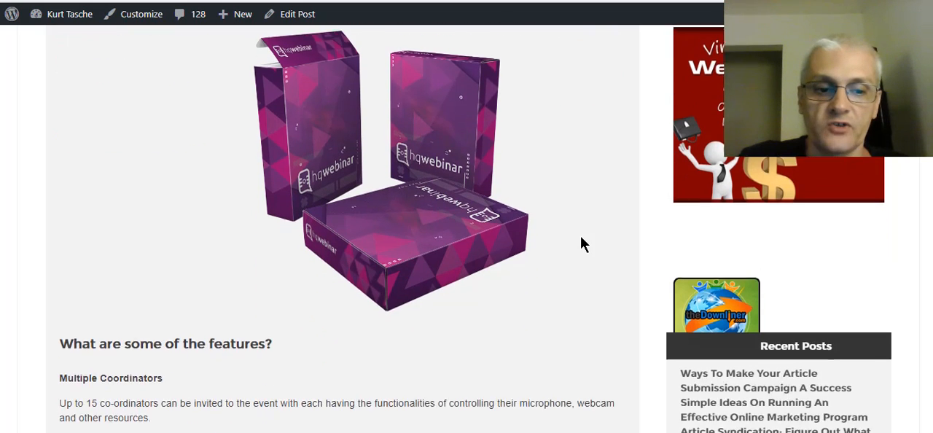
scroll(580, 244, "down", 2)
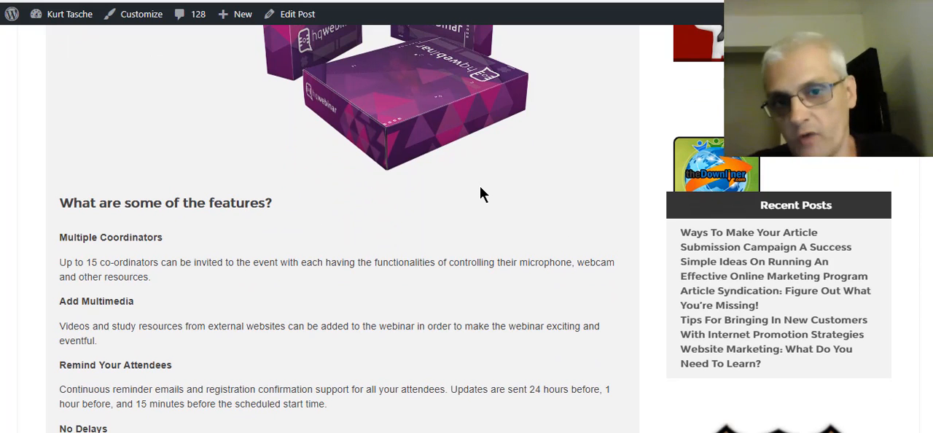
scroll(441, 182, "down", 1)
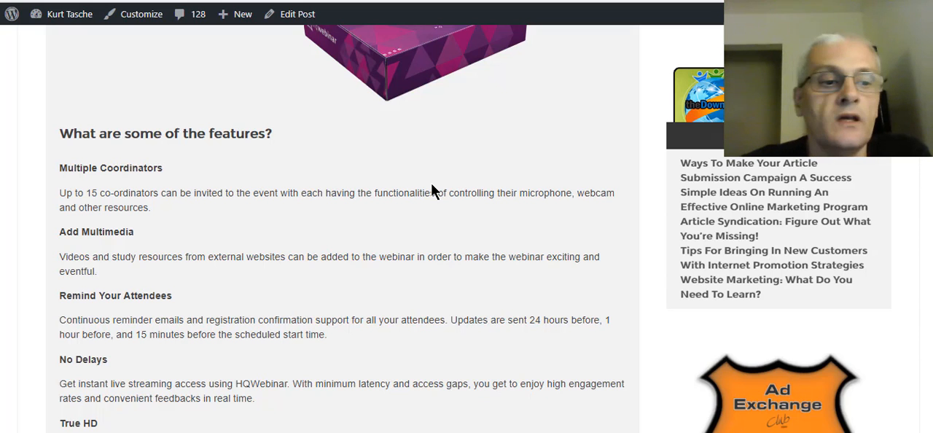
scroll(409, 186, "down", 1)
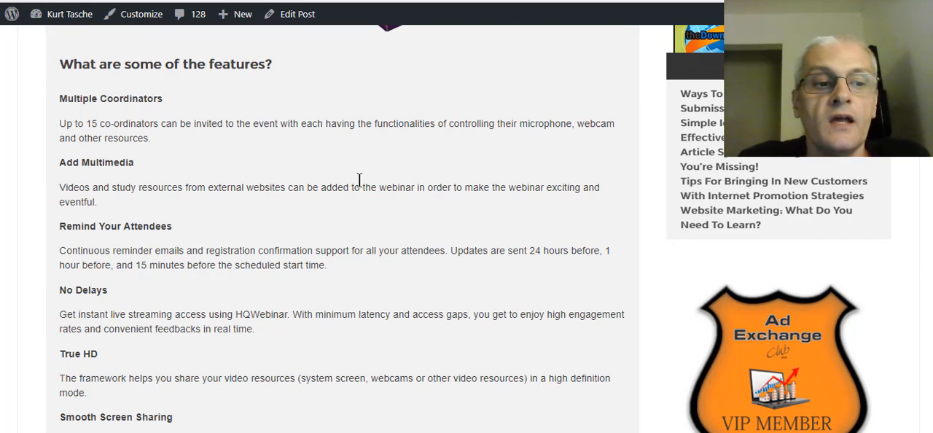
scroll(360, 195, "down", 2)
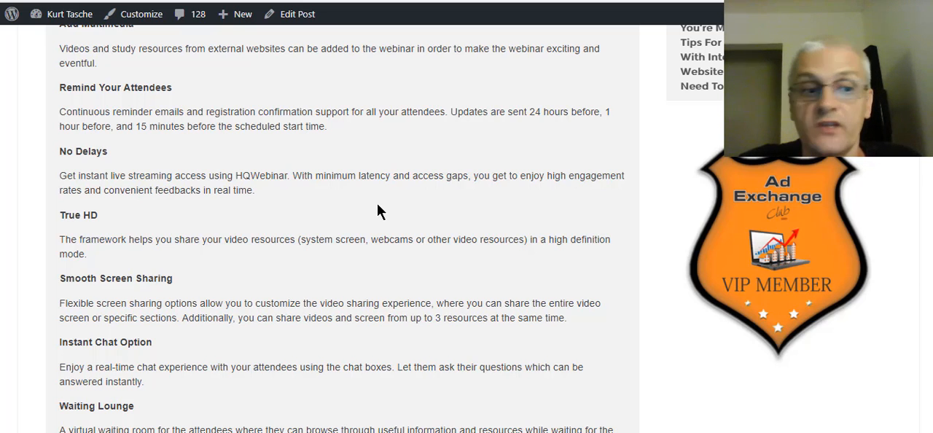
scroll(153, 261, "down", 1)
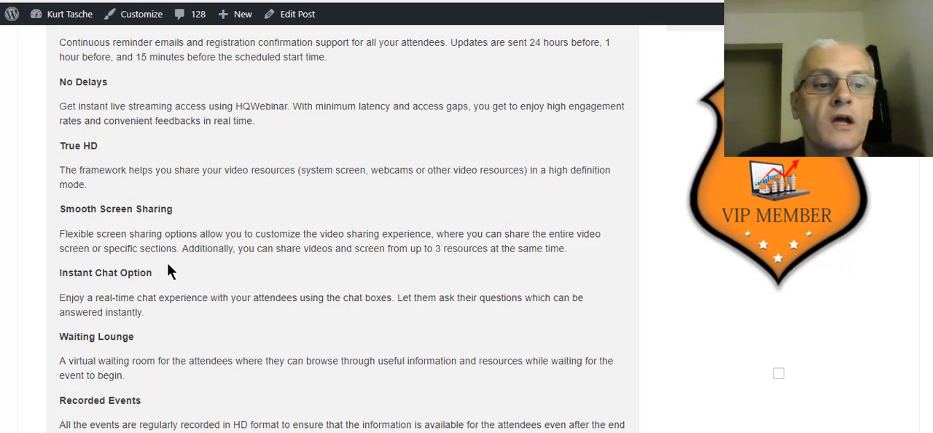
scroll(173, 265, "down", 1)
scroll(188, 263, "down", 1)
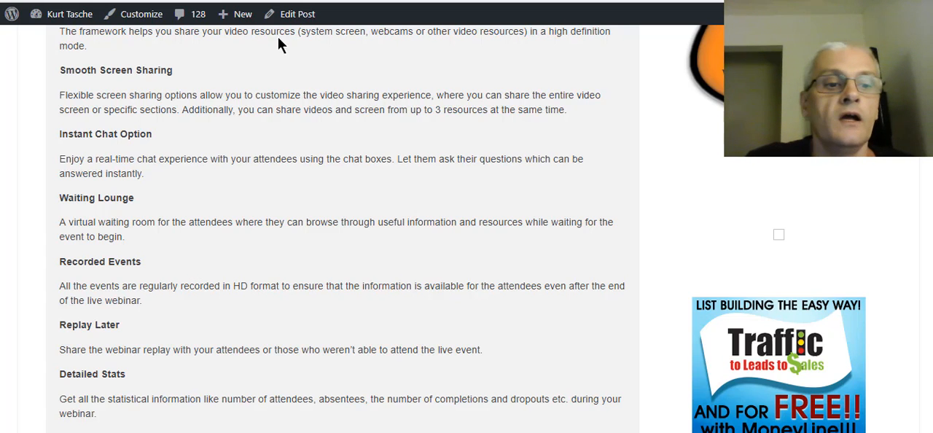
scroll(277, 164, "down", 2)
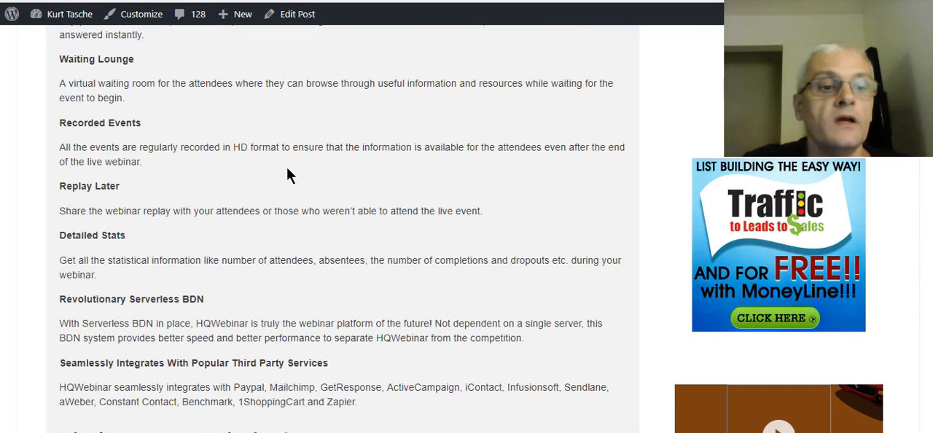
scroll(321, 175, "down", 2)
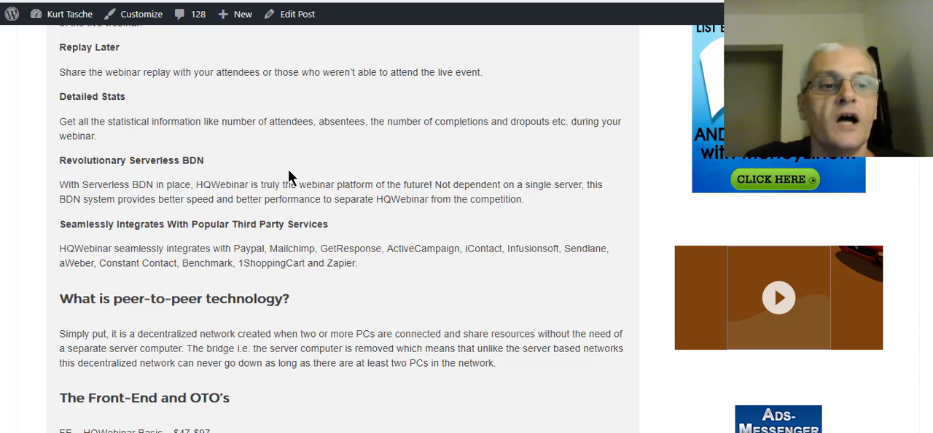
scroll(343, 186, "down", 1)
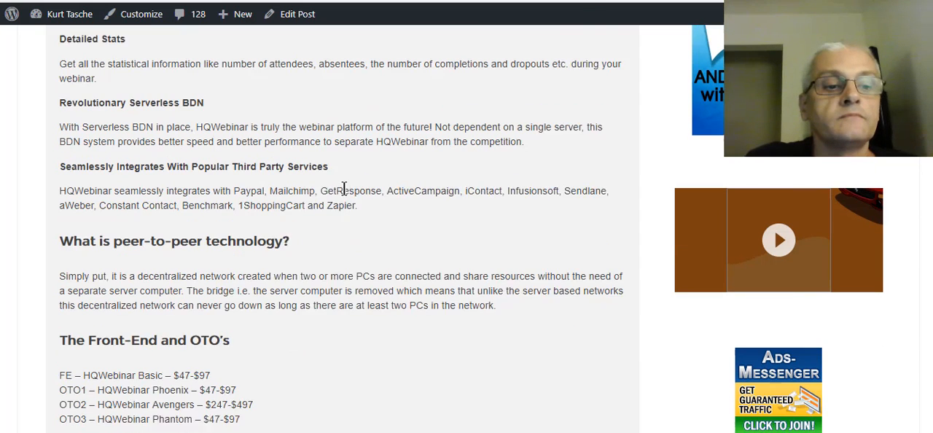
scroll(376, 187, "up", 1)
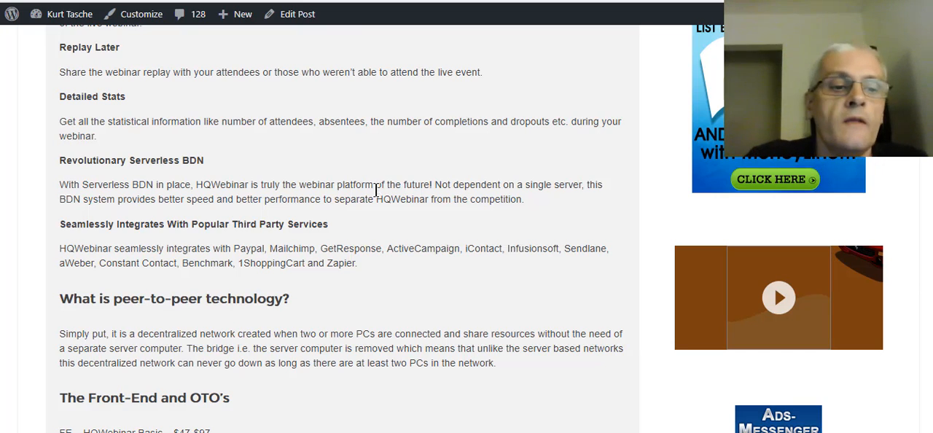
scroll(377, 223, "down", 1)
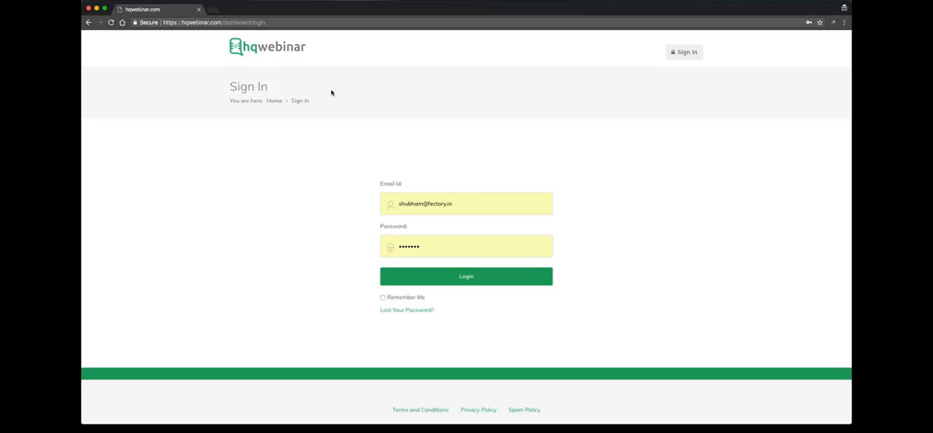
- Log in to the HQWebinar dashboard with the prefilled credentials and expand its navigation menu
left_click(487, 278)
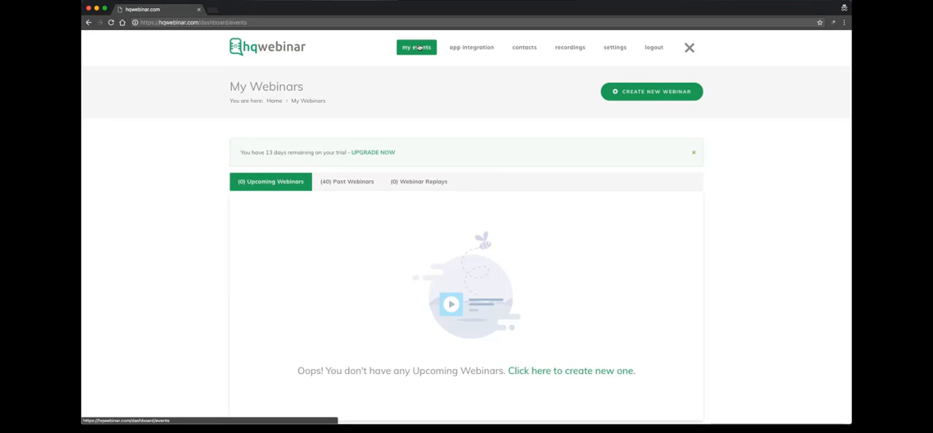
left_click(687, 51)
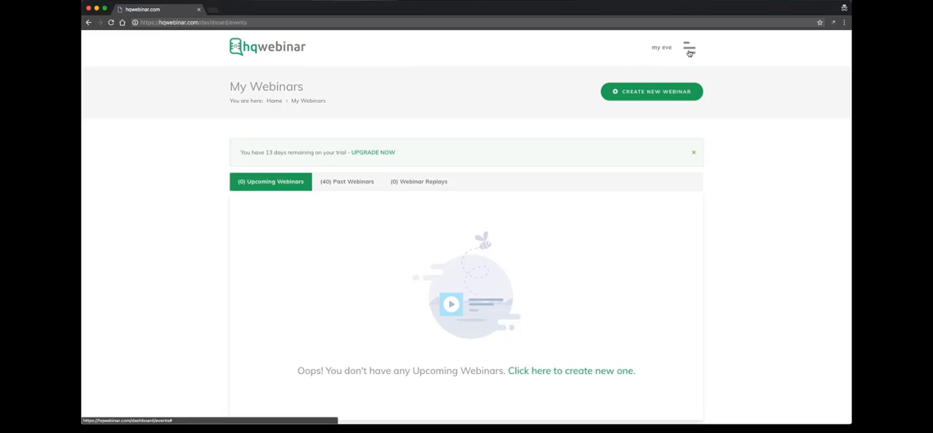
left_click(688, 51)
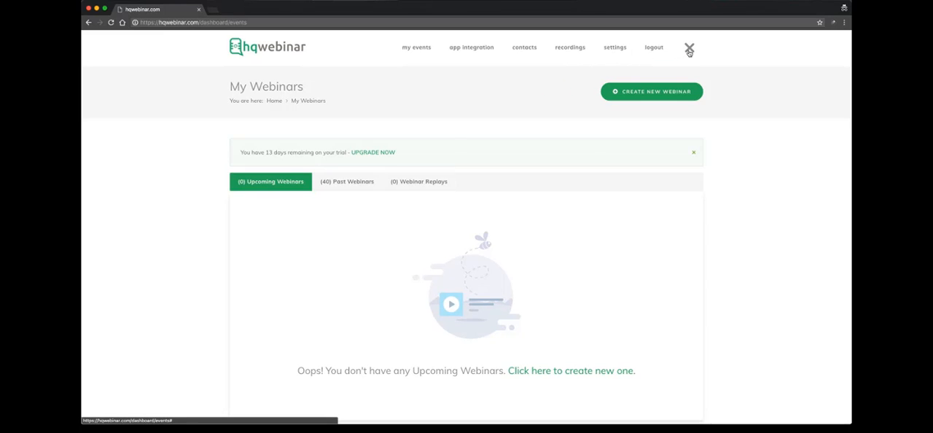
left_click(689, 49)
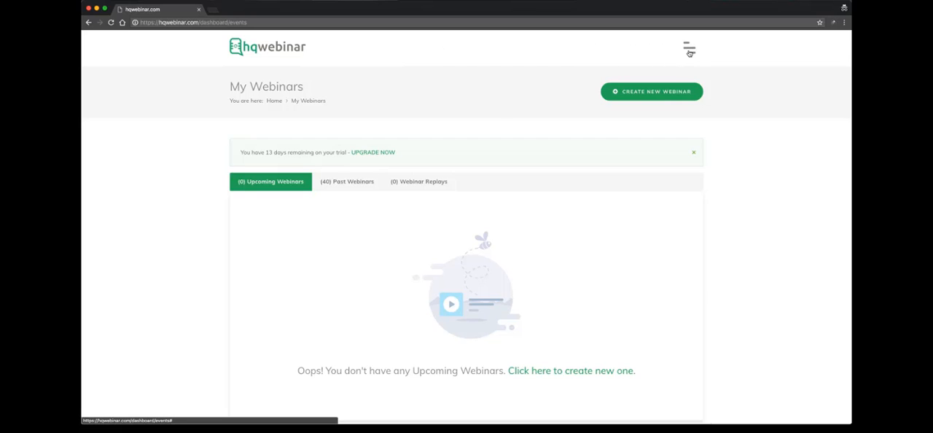
left_click(688, 50)
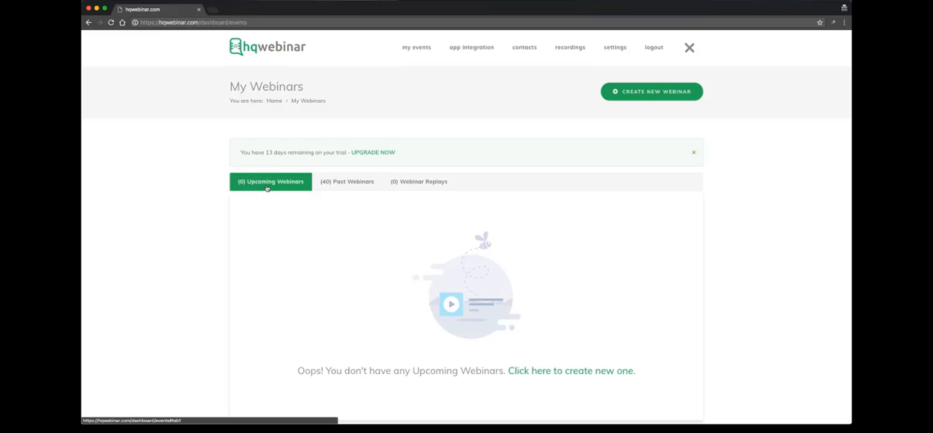
- Look through the past webinars, webinar replays and upcoming webinars lists under My Webinars
left_click(347, 187)
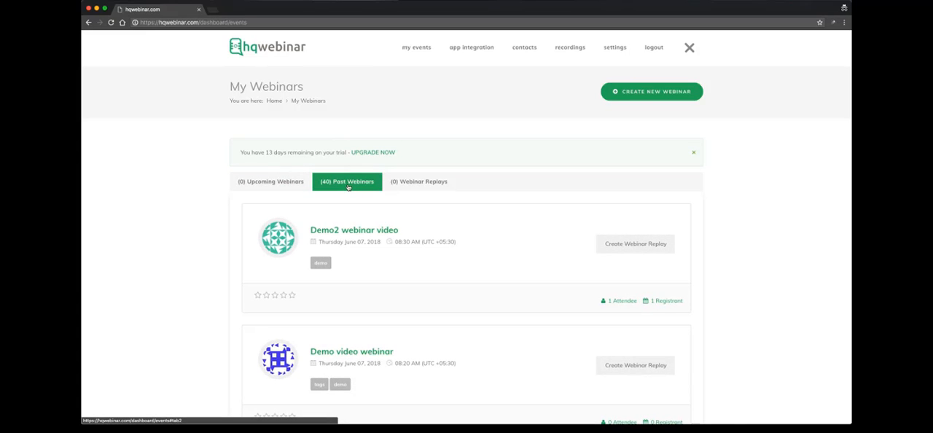
scroll(371, 217, "down", 5)
scroll(371, 217, "up", 5)
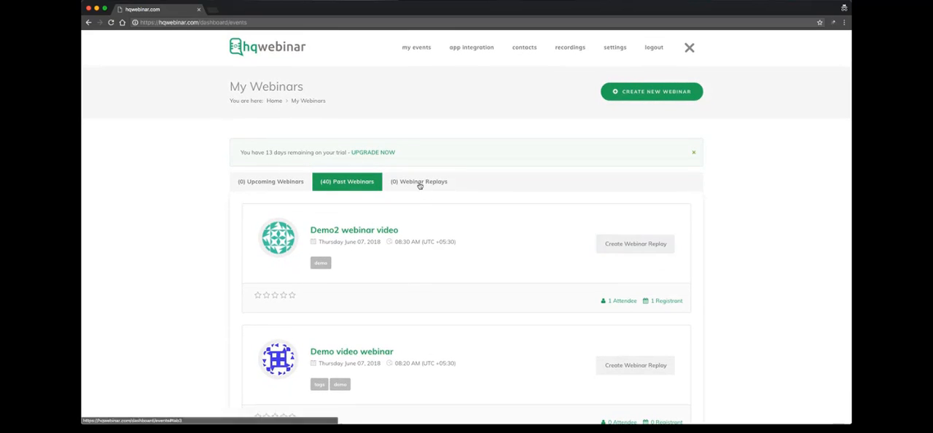
left_click(419, 184)
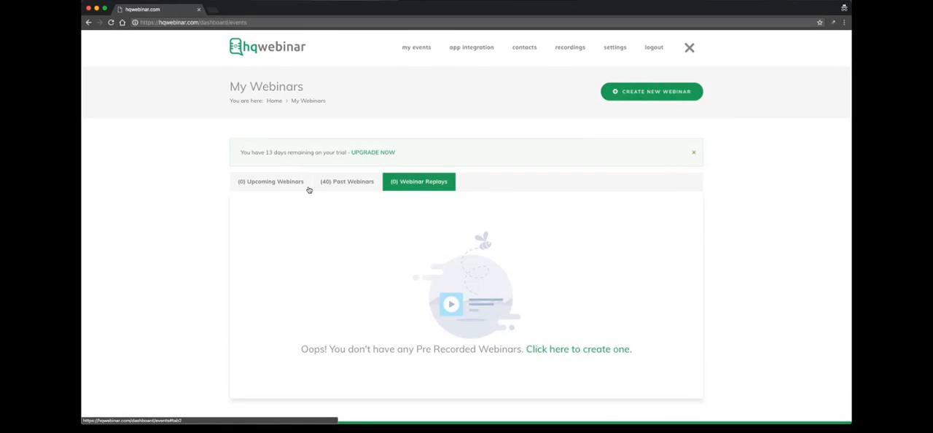
left_click(278, 189)
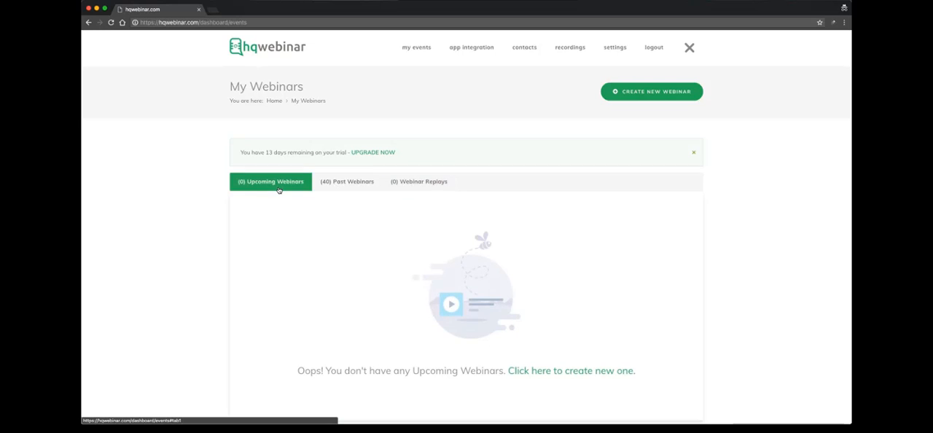
left_click(329, 189)
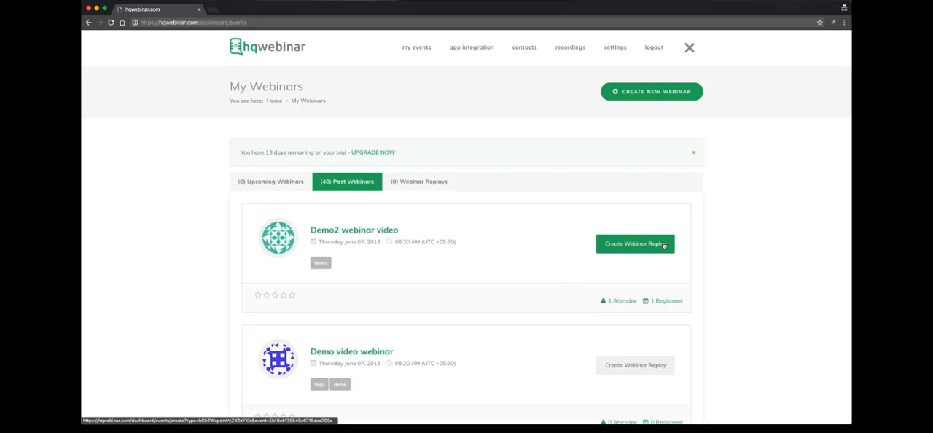
left_click(281, 188)
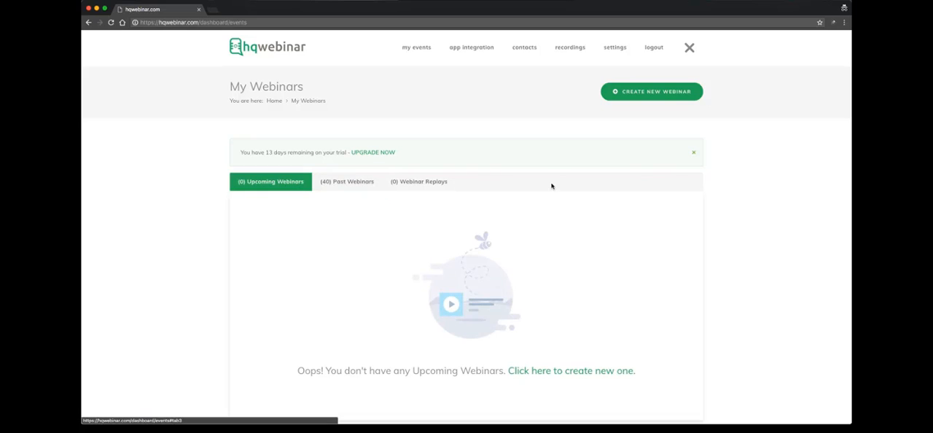
- Start creating a new webinar and title it "Demo video for now"
left_click(647, 96)
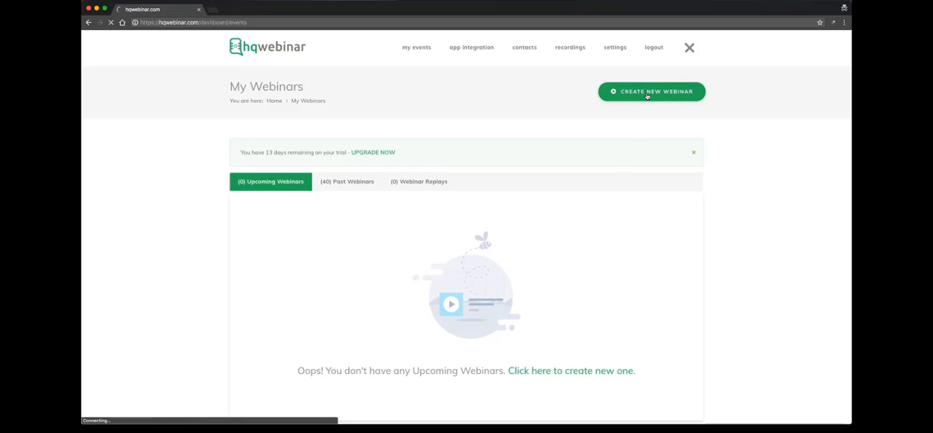
scroll(353, 204, "down", 2)
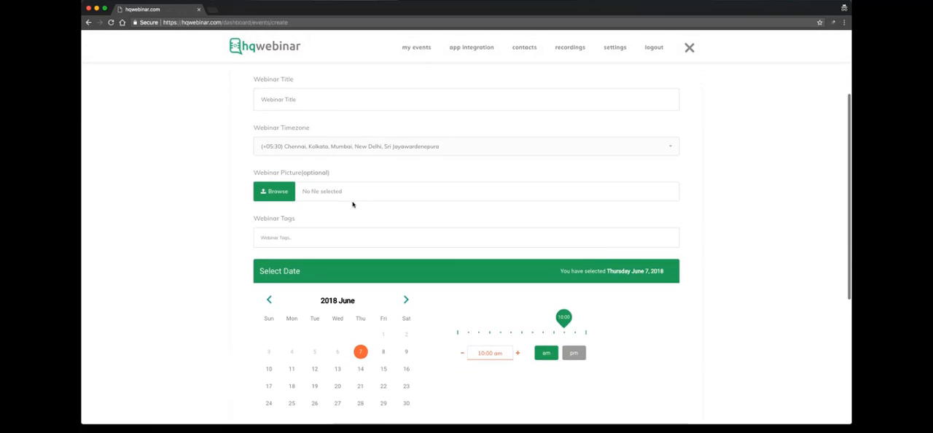
left_click(324, 99)
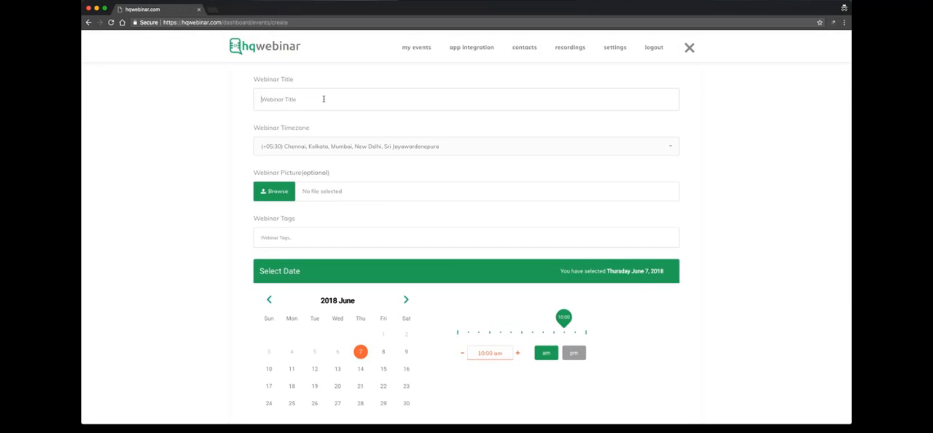
type("Demo video for now")
- View the available webinar timezones and close the list without choosing another one
left_click(315, 153)
left_click(253, 153)
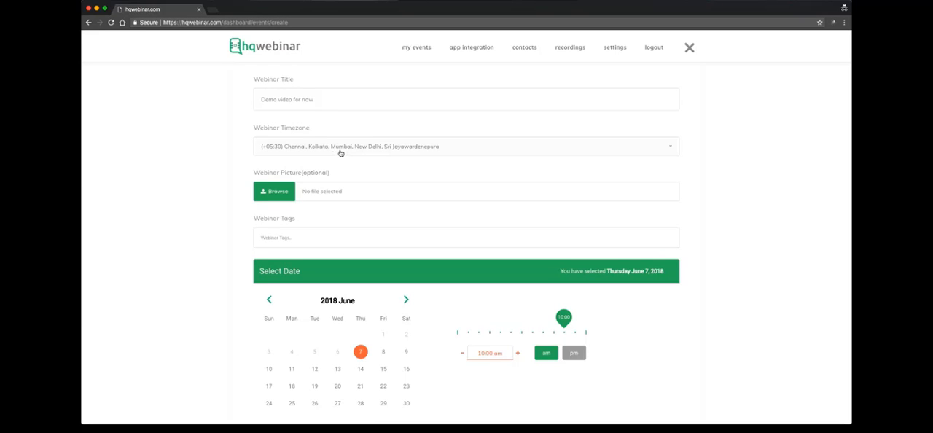
left_click(311, 152)
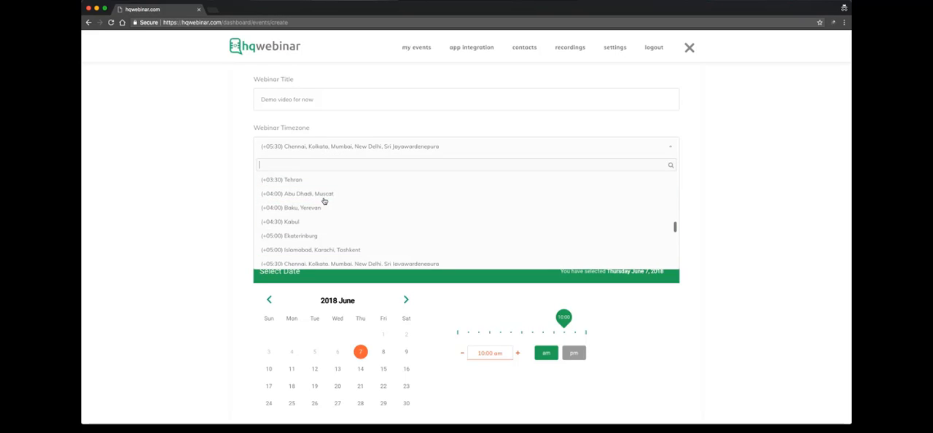
left_click(241, 161)
- Add the tags "demo", "tags" and "webinar" to the new webinar
scroll(255, 182, "down", 2)
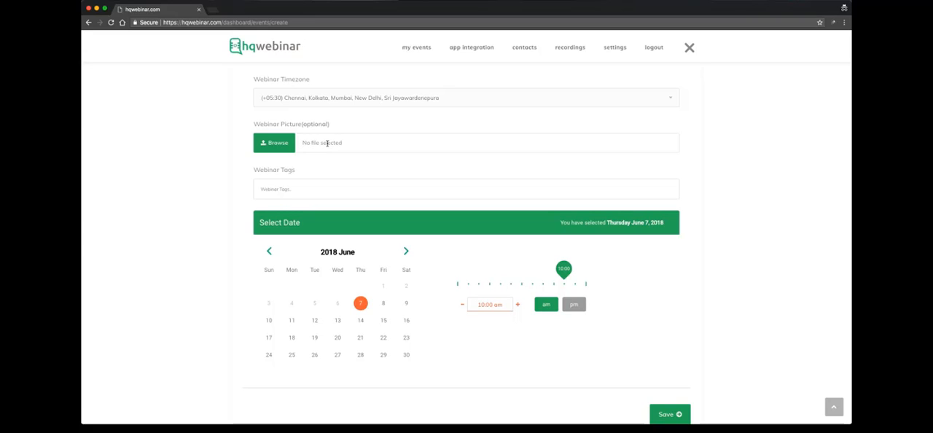
left_click(292, 189)
type("aemo")
key("Return")
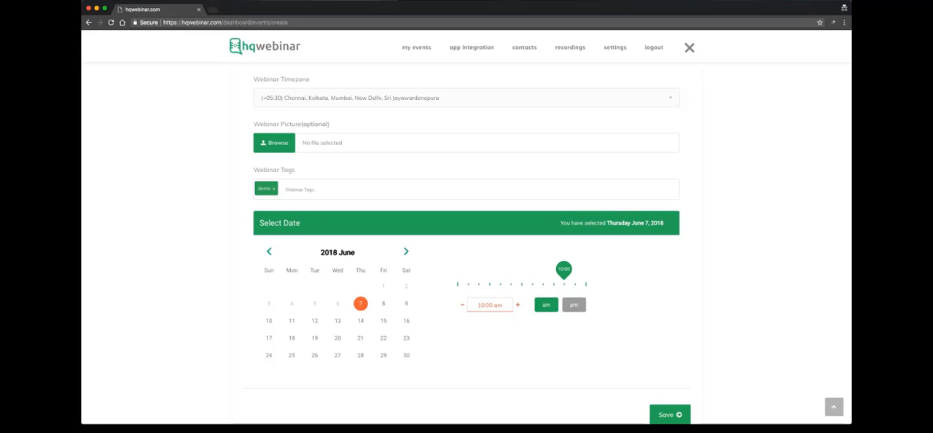
type("te")
type("gs")
key("Return")
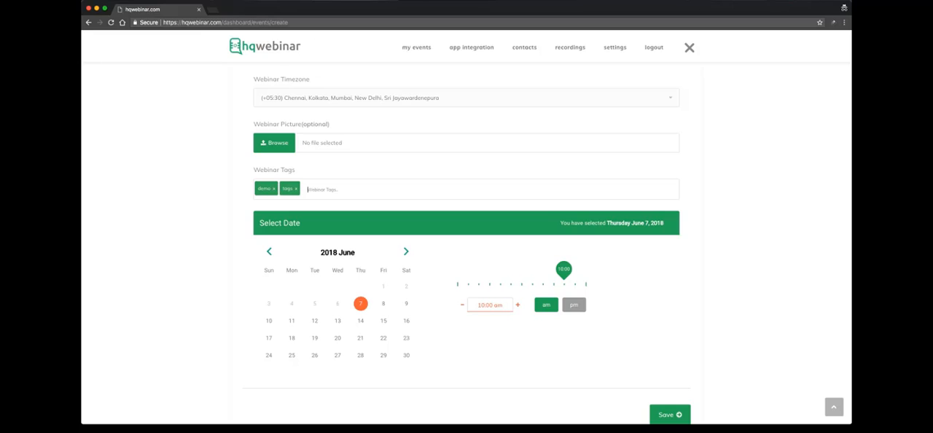
type("webinar")
key("Return")
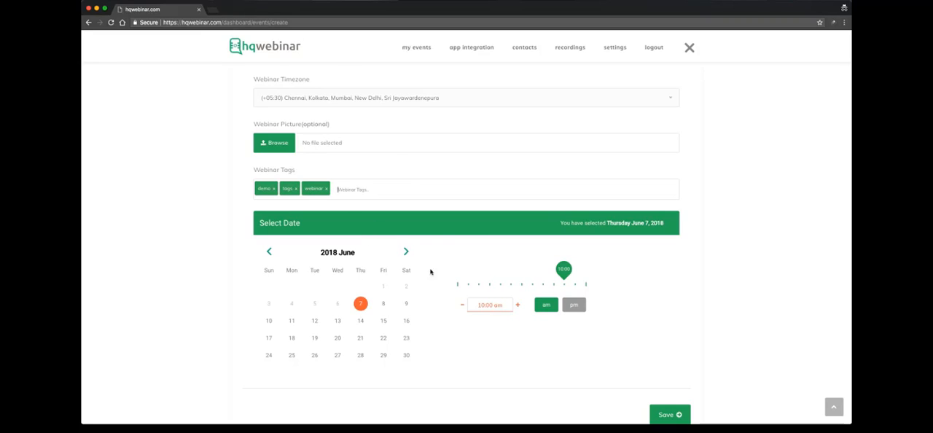
- Try the am and pm options, set the webinar's start time to 09:30 am on Thursday June 7, 2018, and save the webinar
left_click(574, 305)
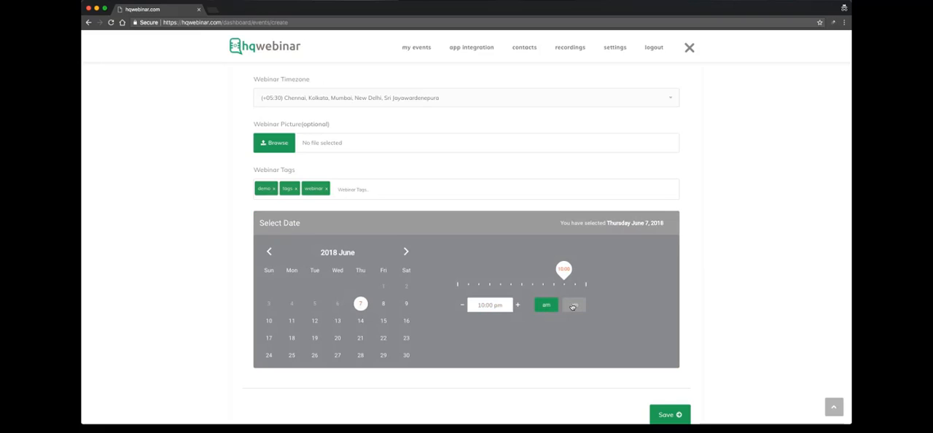
left_click(551, 307)
left_click(570, 308)
left_click_drag(564, 276, 489, 279)
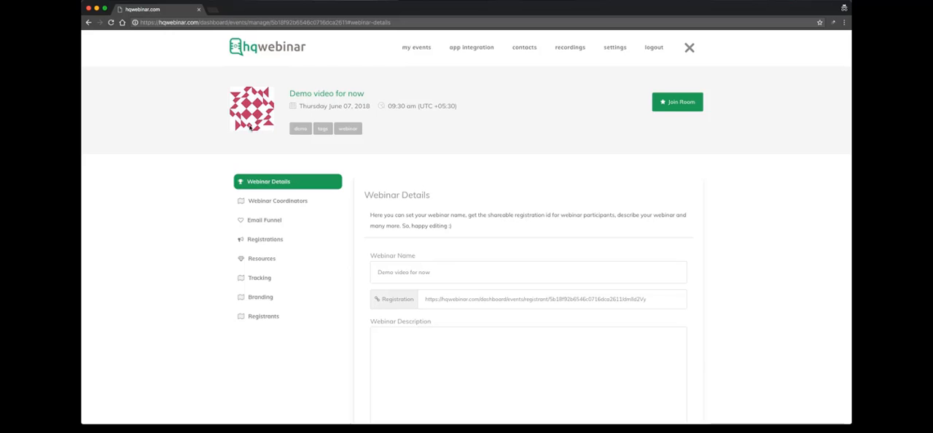
- Review the new webinar's management page, including its title, date, time, tags and the Webinar Details section
scroll(431, 208, "down", 1)
scroll(400, 191, "down", 1)
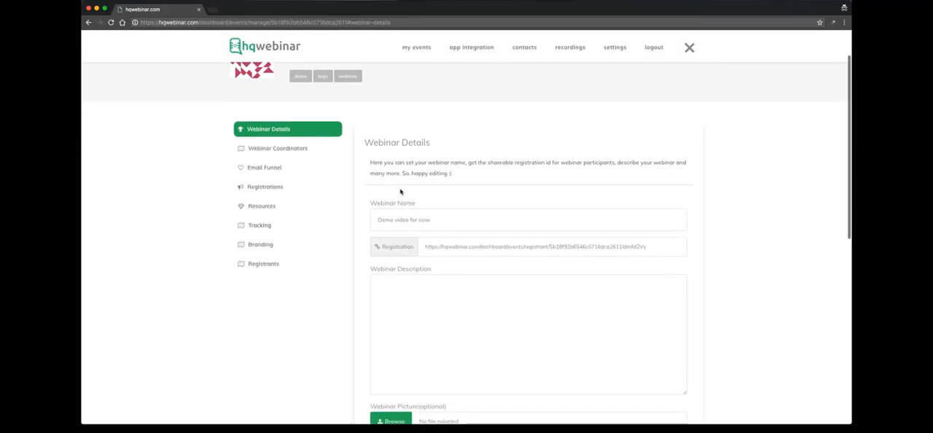
scroll(364, 117, "up", 2)
left_click_drag(285, 62, 381, 62)
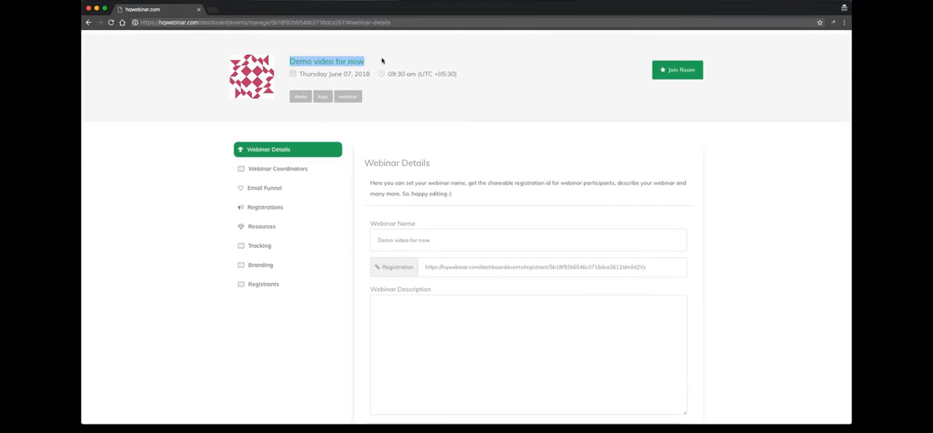
left_click(393, 62)
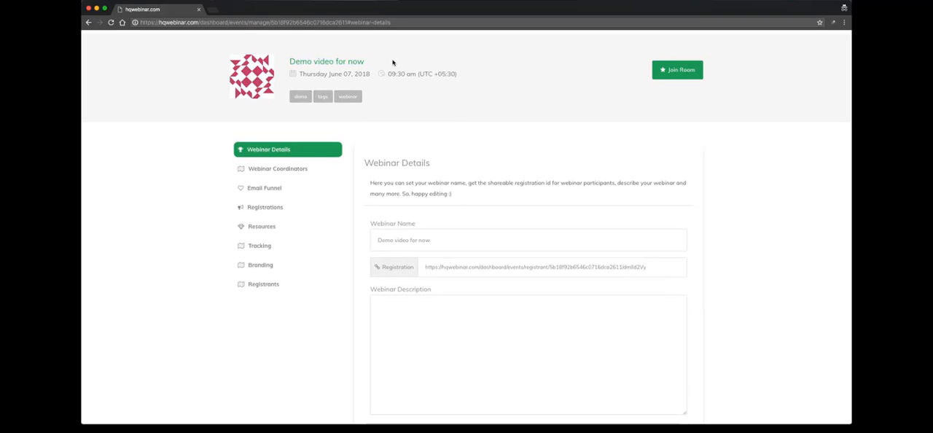
scroll(392, 63, "up", 1)
mouse_move(404, 94)
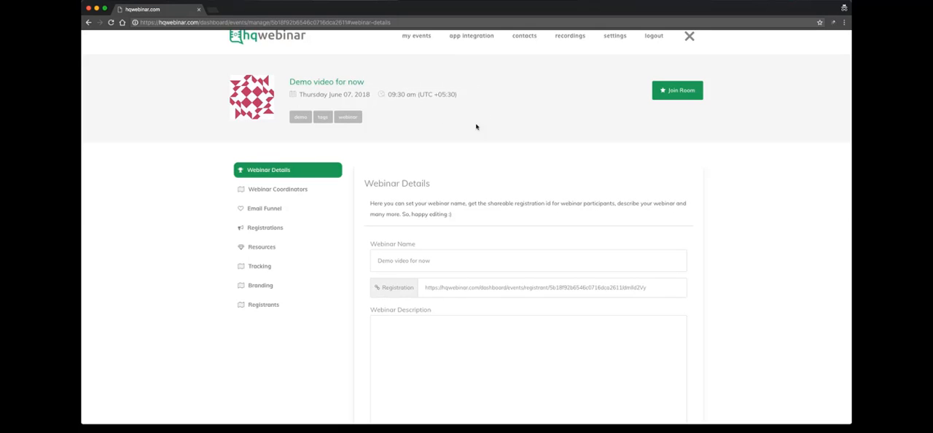
- Enter "this is webinar description" as the webinar's description
scroll(475, 124, "down", 3)
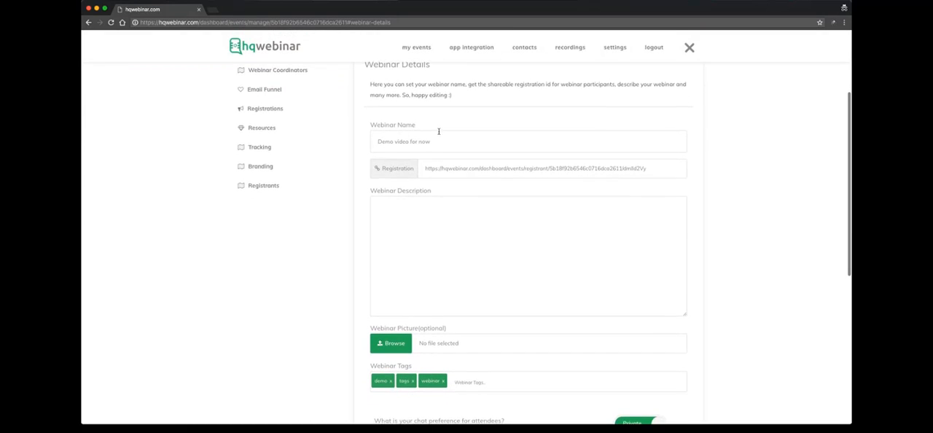
scroll(441, 130, "down", 1)
scroll(438, 132, "up", 2)
scroll(439, 133, "down", 3)
scroll(439, 133, "down", 1)
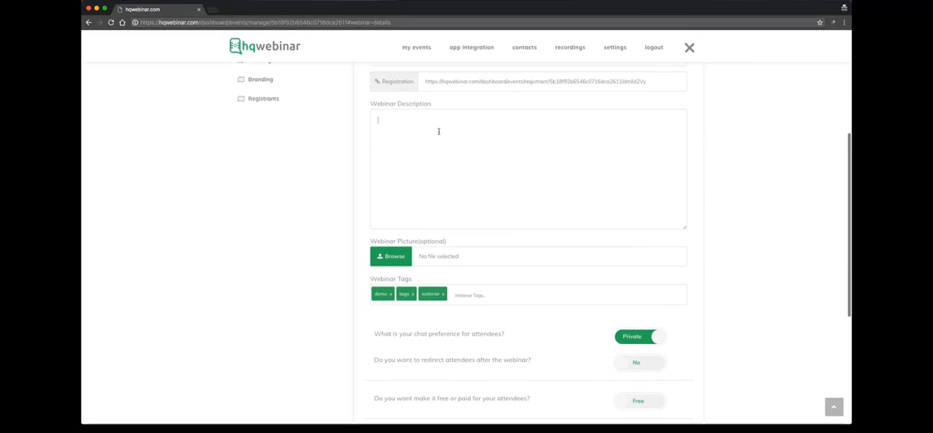
type("h")
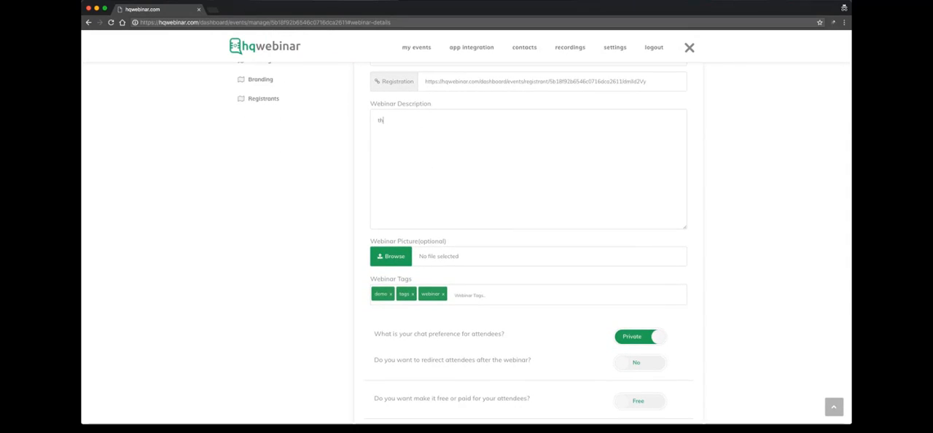
type("is ")
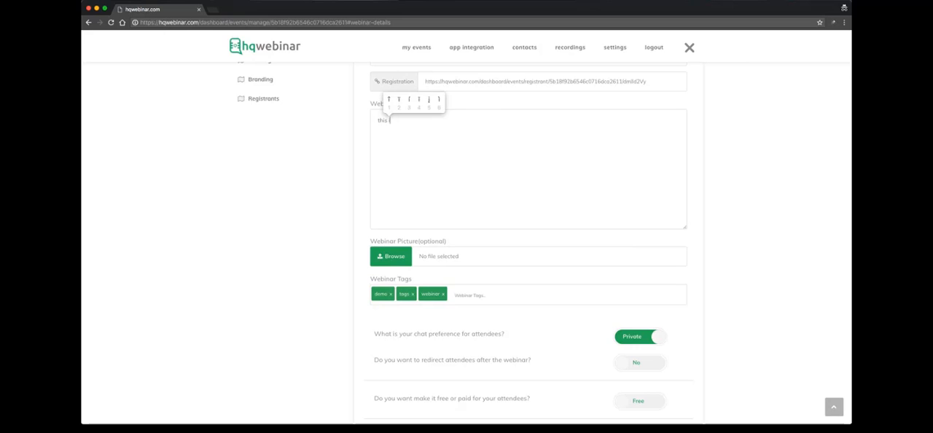
type("is webinar ")
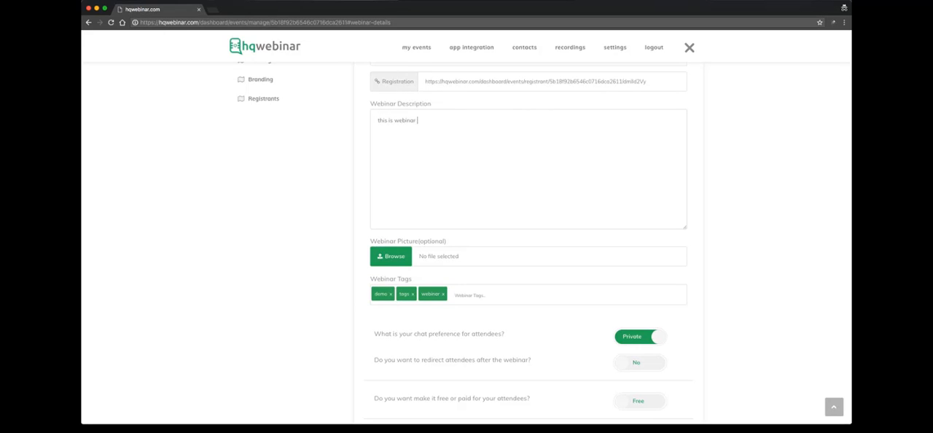
type("description")
- Choose the file logo_hq.png from the Desktop as the webinar picture
scroll(439, 184, "down", 1)
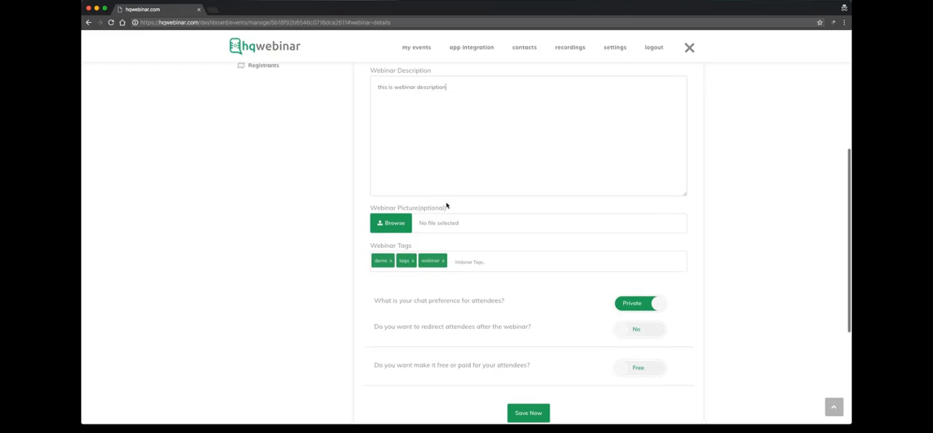
left_click(390, 224)
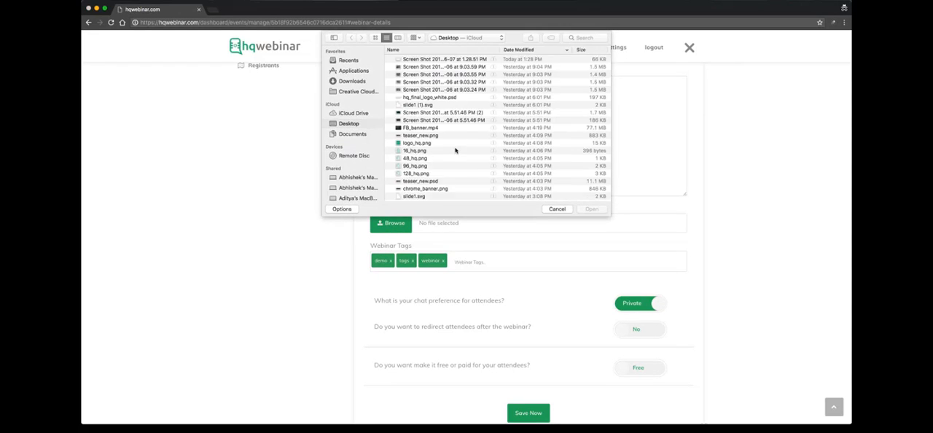
scroll(437, 146, "down", 5)
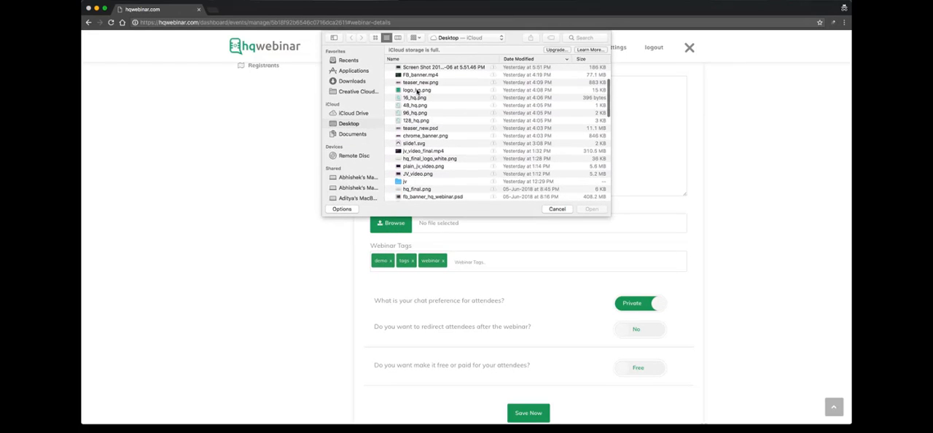
left_click(423, 91)
left_click(591, 209)
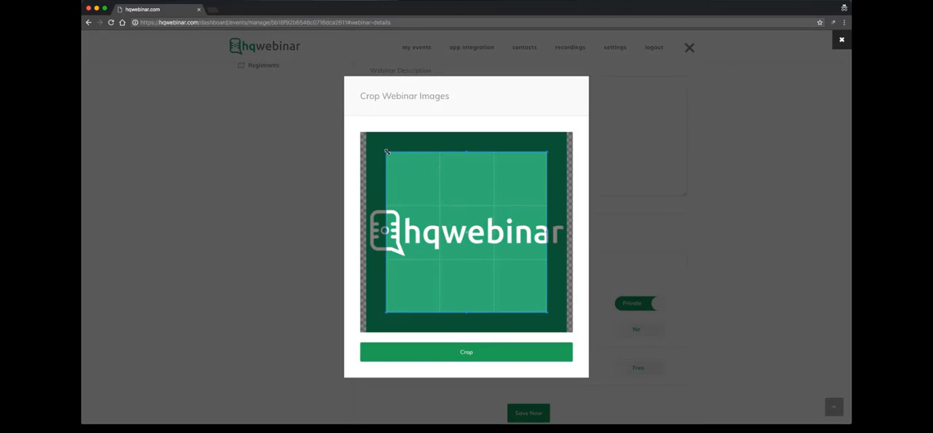
- Enlarge the crop area to cover nearly the whole logo image and crop it as the webinar picture
left_click_drag(373, 143, 360, 136)
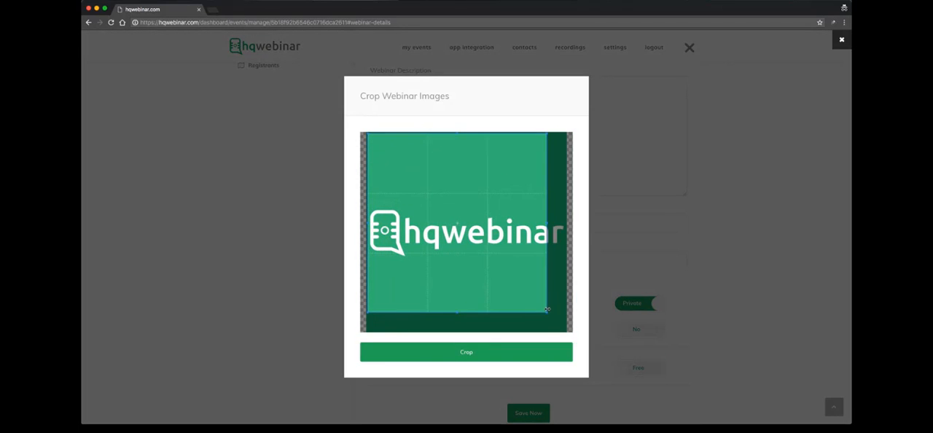
left_click_drag(545, 311, 563, 328)
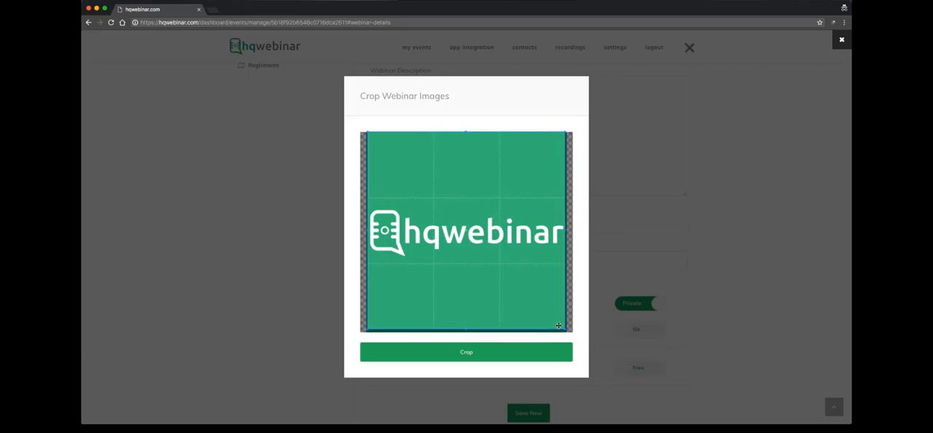
left_click(485, 348)
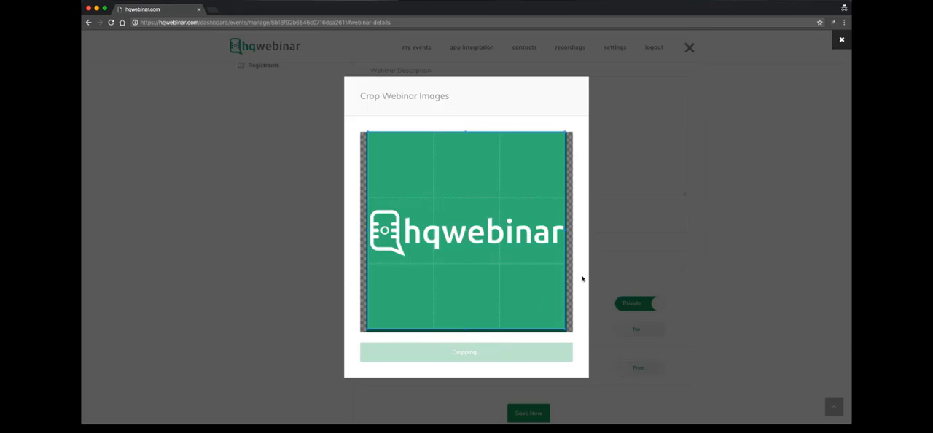
scroll(610, 266, "up", 5)
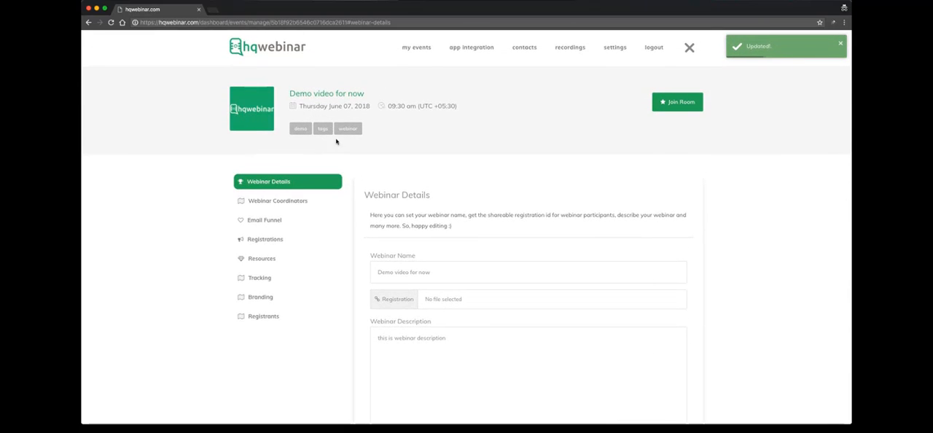
- Switch the attendees' chat preference between Public and Private twice, ending on Private
scroll(663, 210, "down", 5)
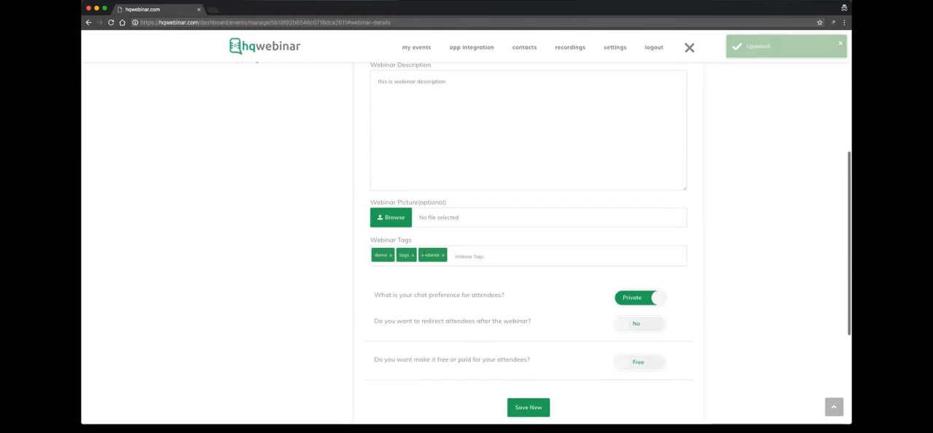
scroll(661, 211, "down", 2)
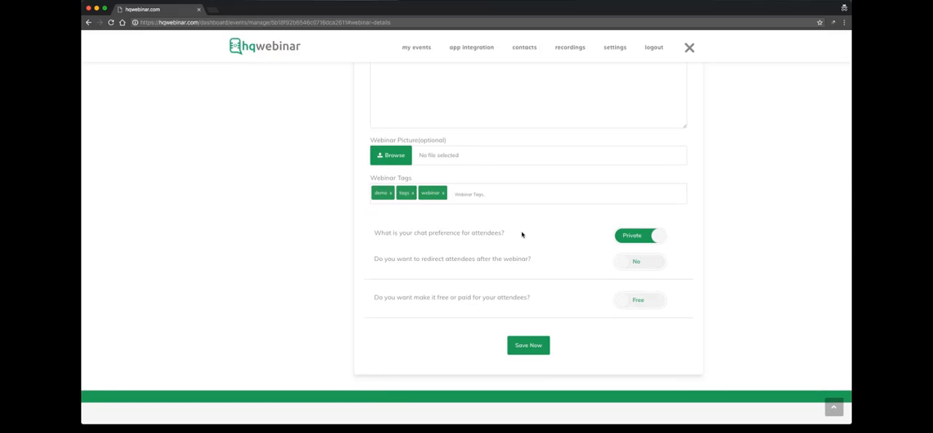
left_click(643, 240)
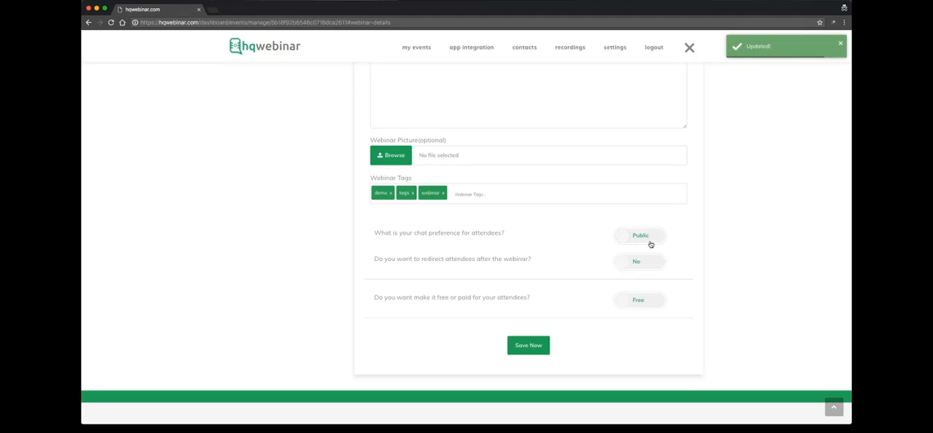
left_click(651, 244)
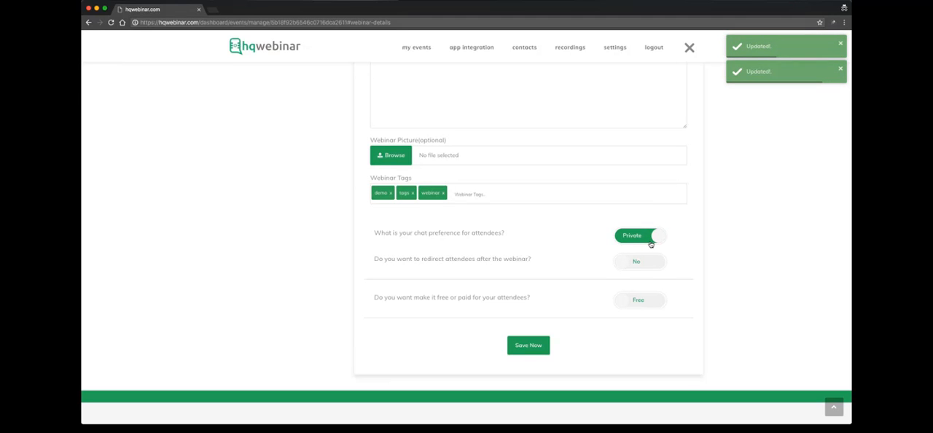
left_click(651, 244)
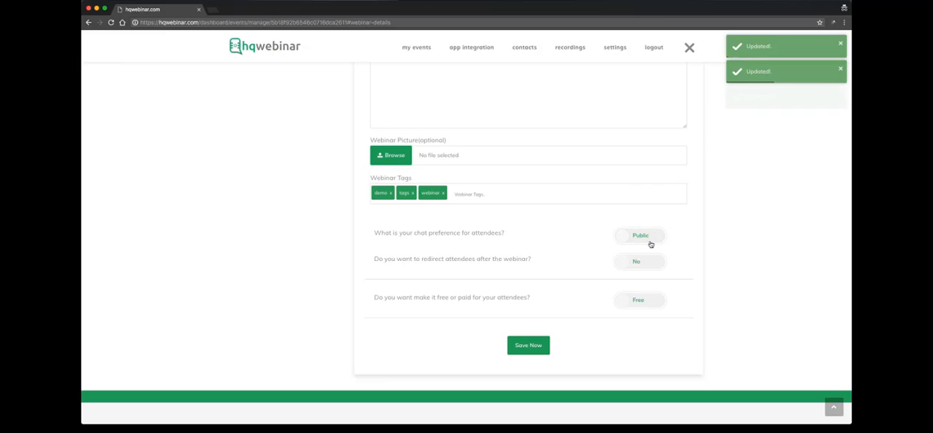
left_click(651, 244)
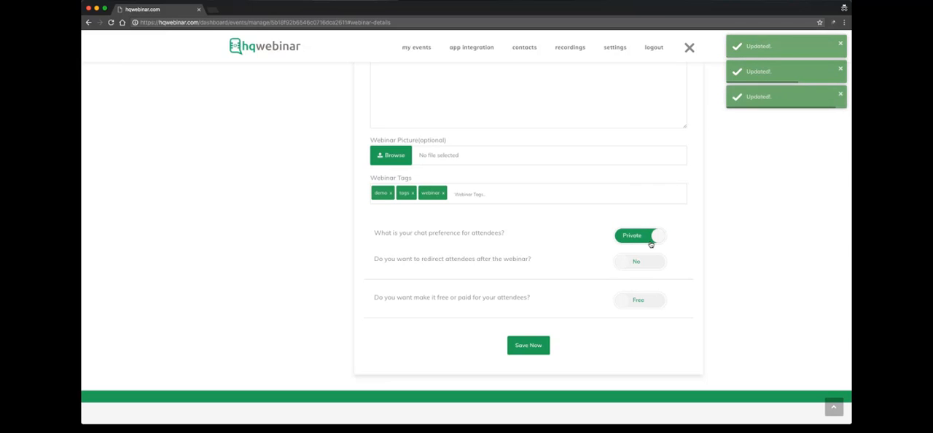
- Enable redirecting attendees after the webinar to show its URL field, and disable it again
scroll(577, 250, "down", 2)
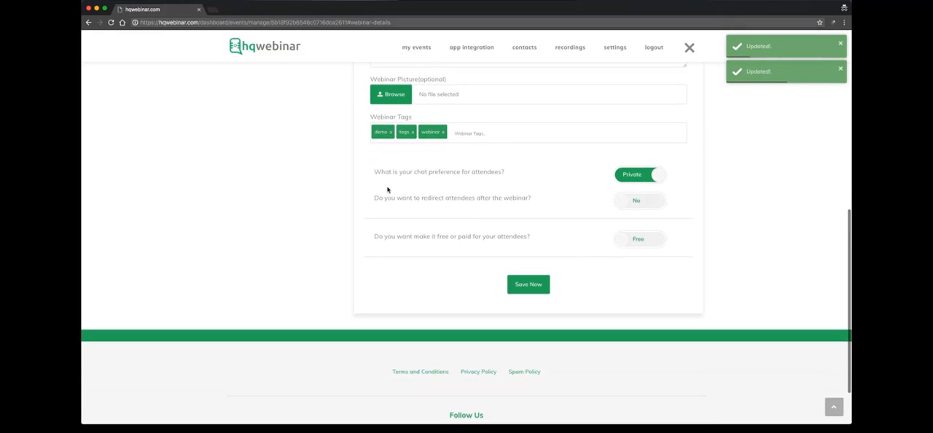
left_click(626, 201)
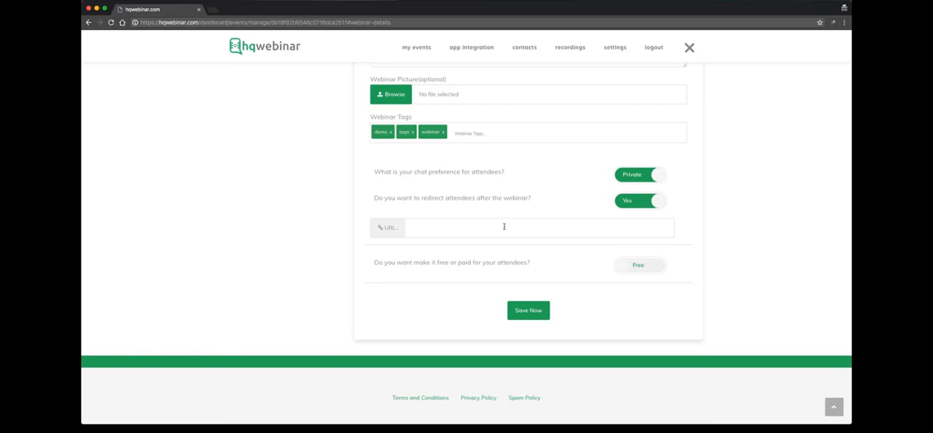
left_click(635, 203)
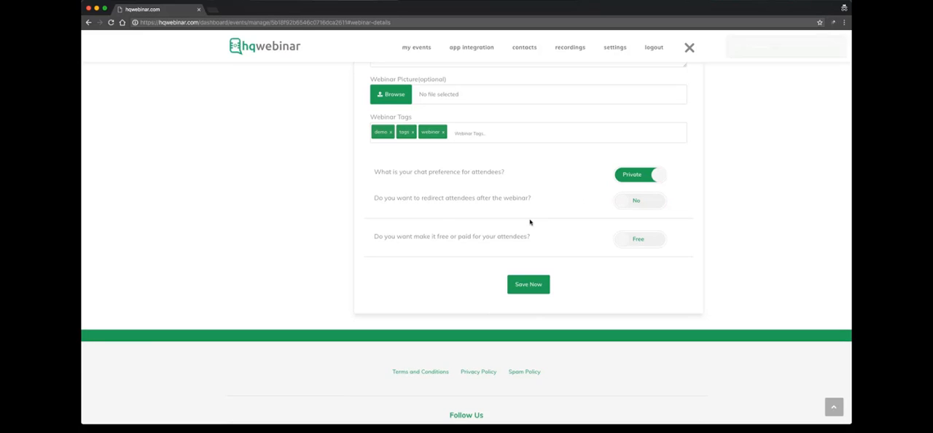
- Change the webinar from free to paid for its attendees
scroll(510, 219, "down", 1)
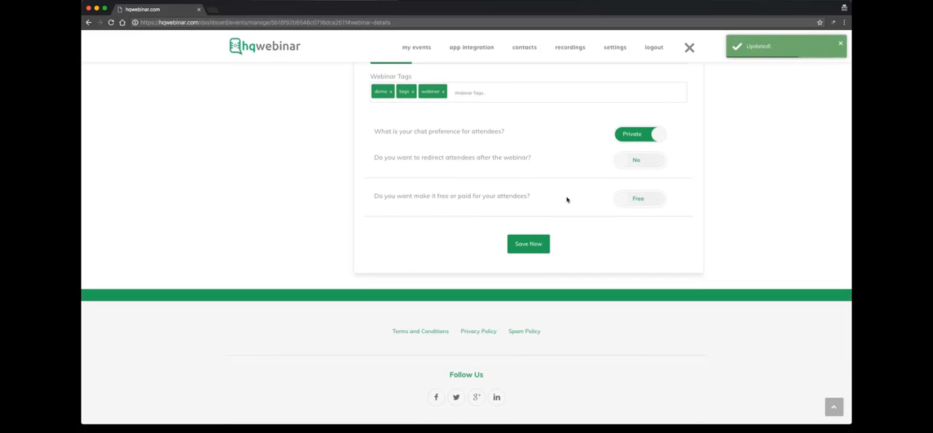
left_click(637, 199)
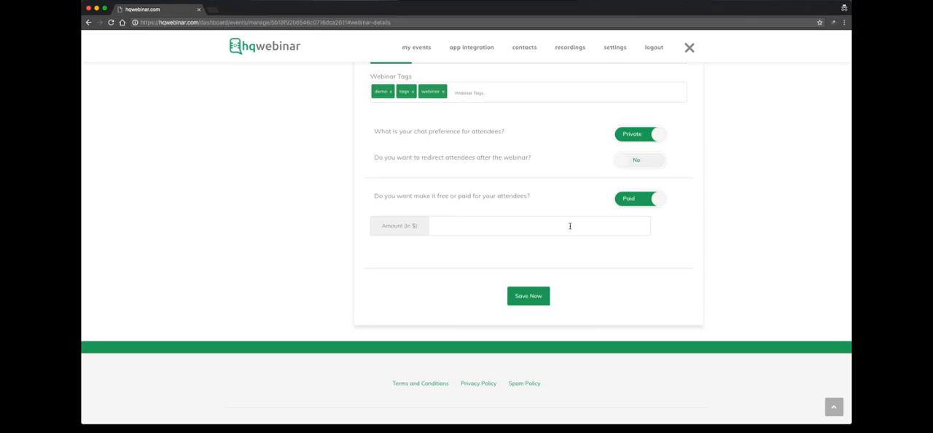
- Open the app integrations and look through the available services, from Paypal and Mailchimp to 1ShoppingCart
left_click(473, 50)
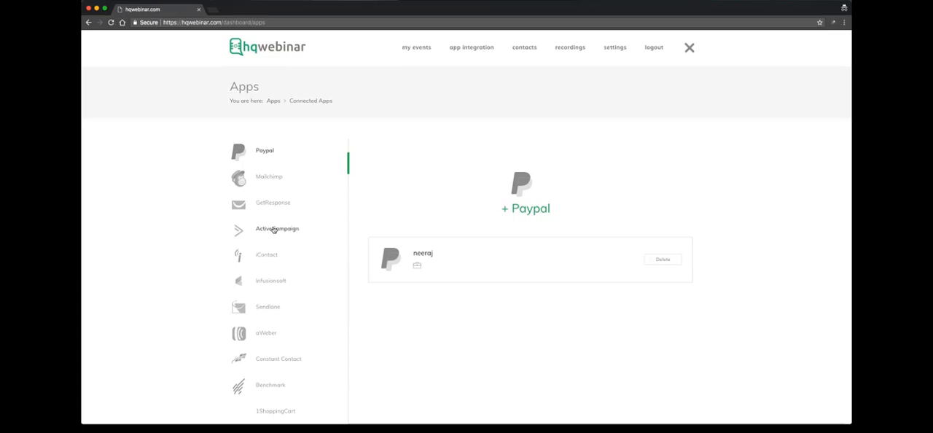
scroll(275, 247, "down", 2)
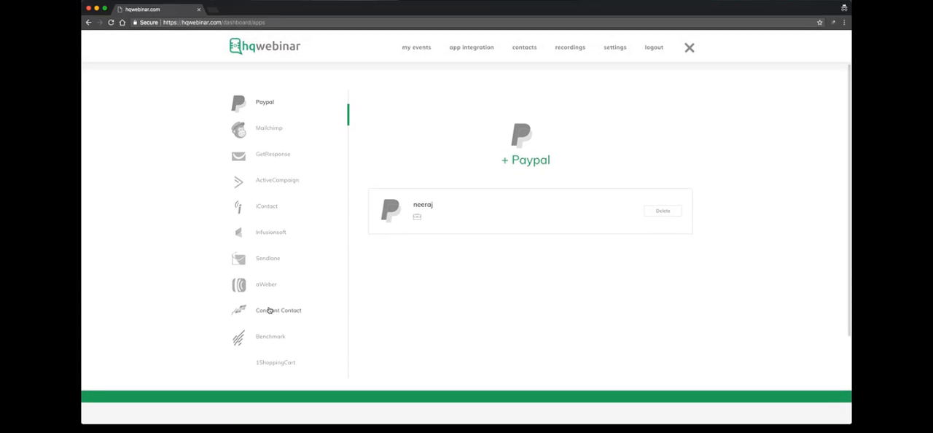
scroll(283, 241, "up", 2)
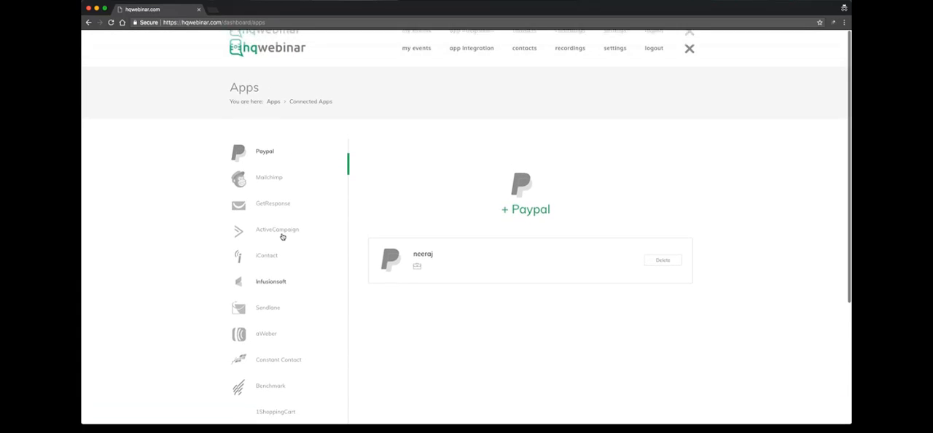
- Return to the webinar's details page and copy its registration link
left_click(411, 51)
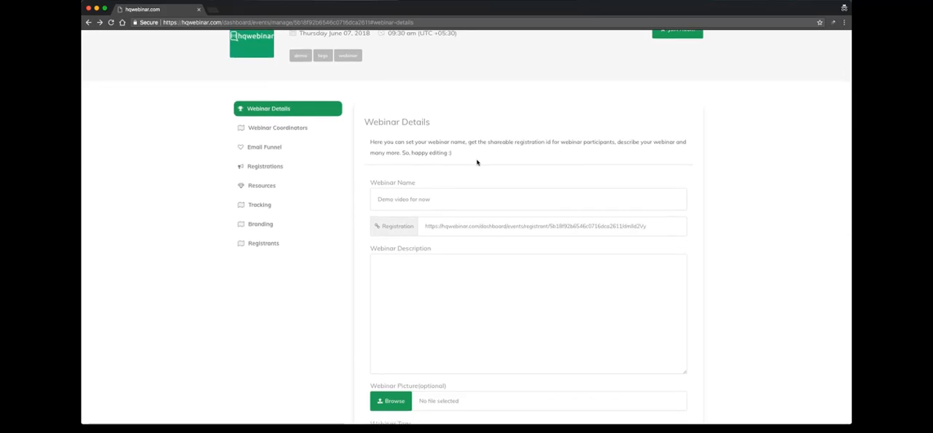
triple_click(481, 169)
right_click(481, 169)
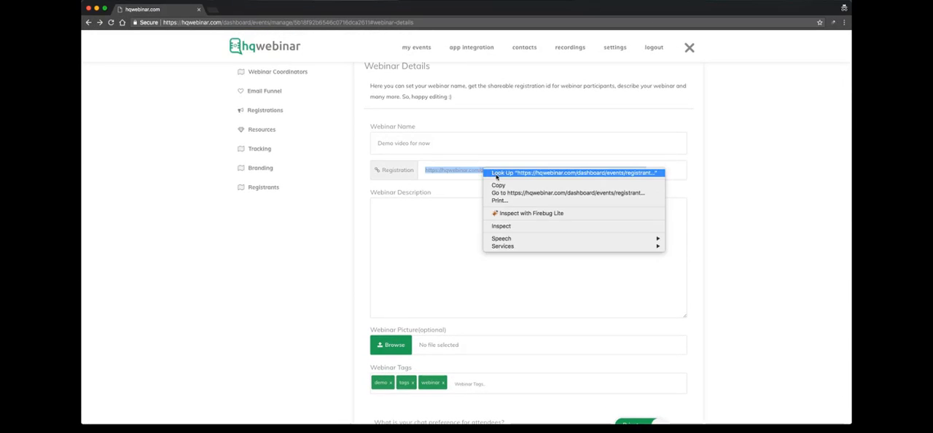
left_click(503, 185)
left_click(724, 150)
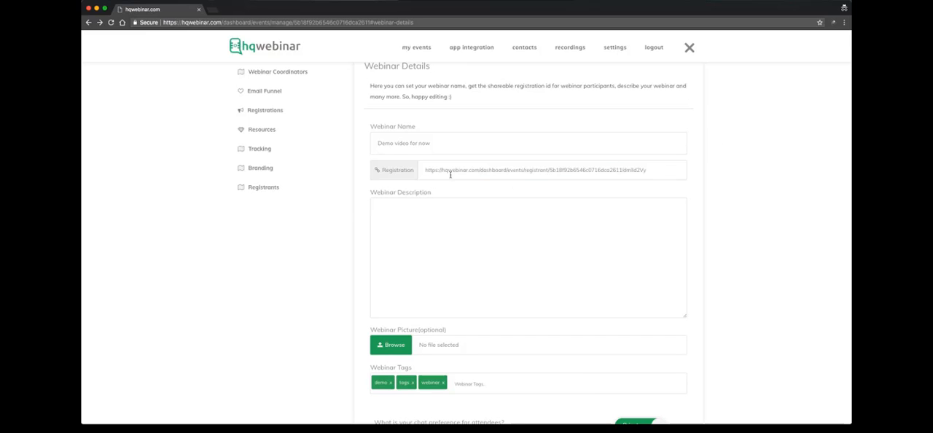
- Open the copied registration link in a new browser tab
left_click(212, 9)
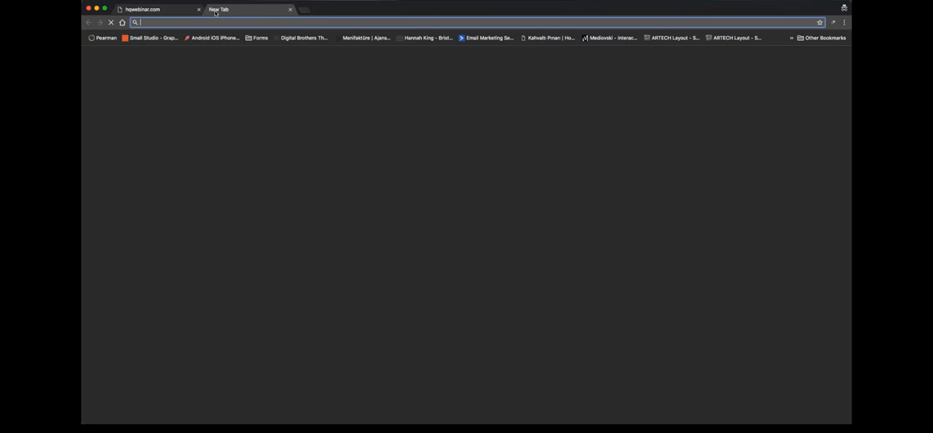
key("super+v")
key("Return")
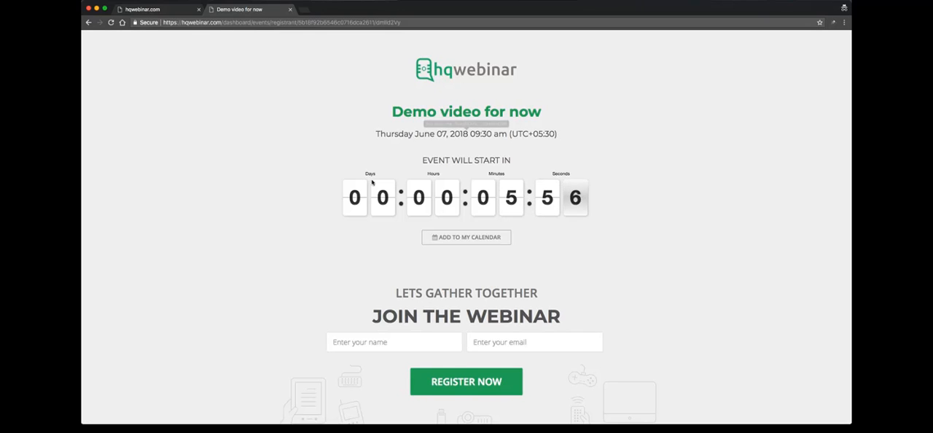
- Look over the public registration page, including its add-to-calendar options and its name and email fields
scroll(438, 211, "down", 1)
left_click(462, 212)
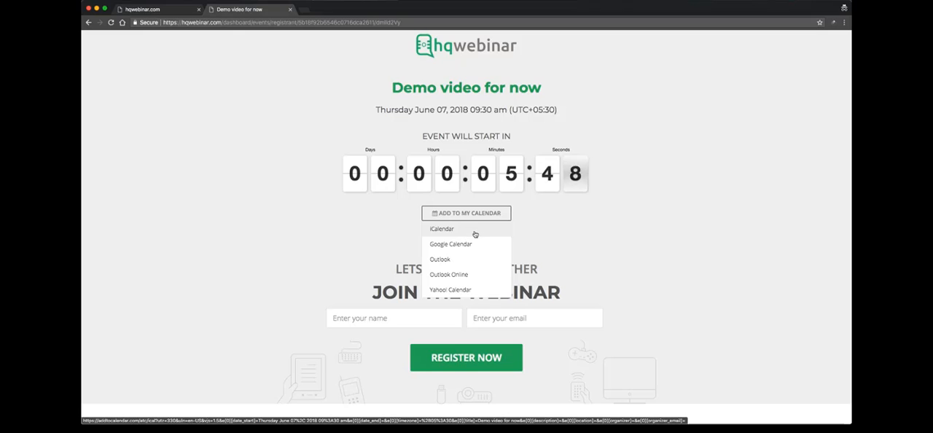
left_click(579, 230)
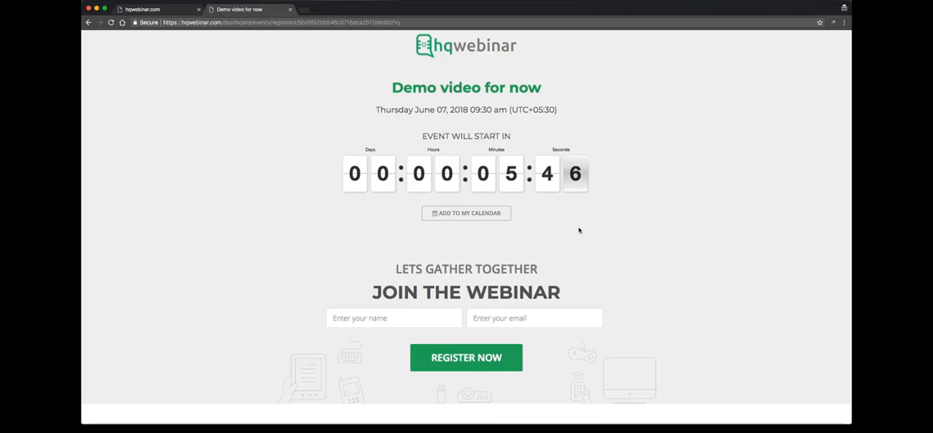
scroll(522, 220, "down", 1)
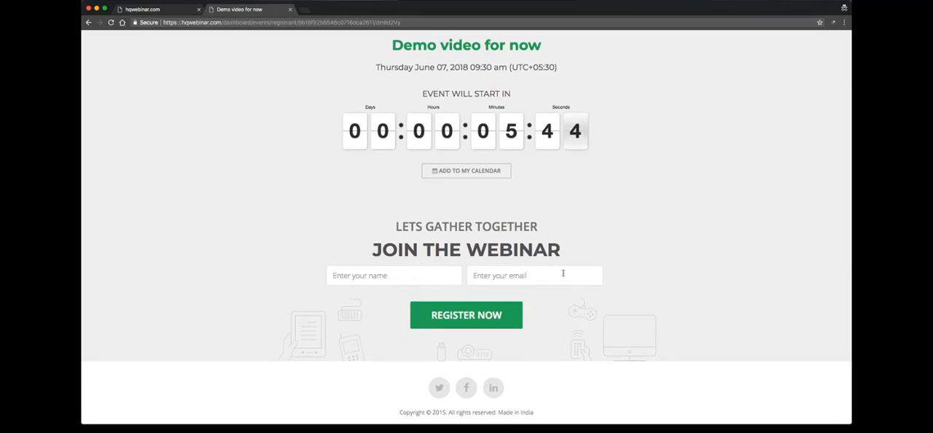
left_click(400, 276)
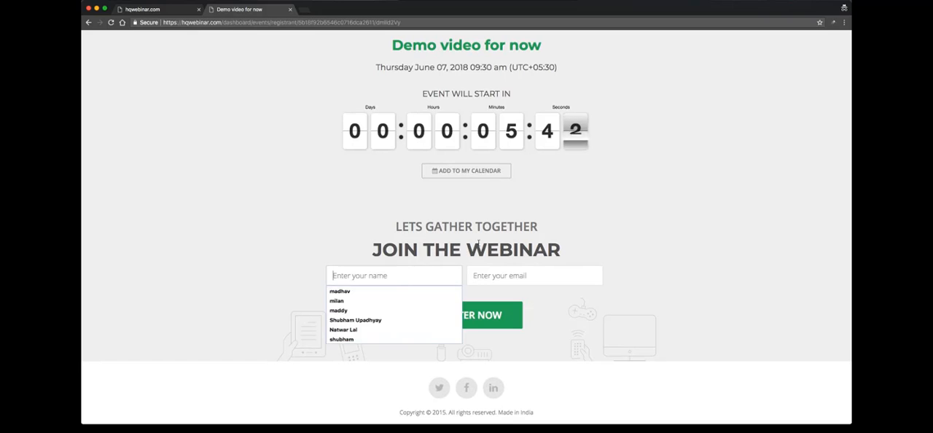
left_click(537, 273)
left_click(576, 246)
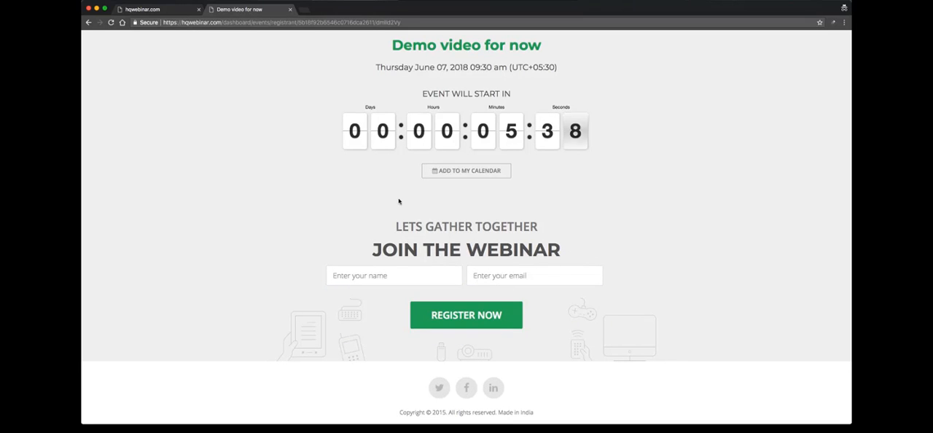
scroll(266, 126, "up", 1)
- Return to the webinar management page and open its registration form settings
left_click(156, 11)
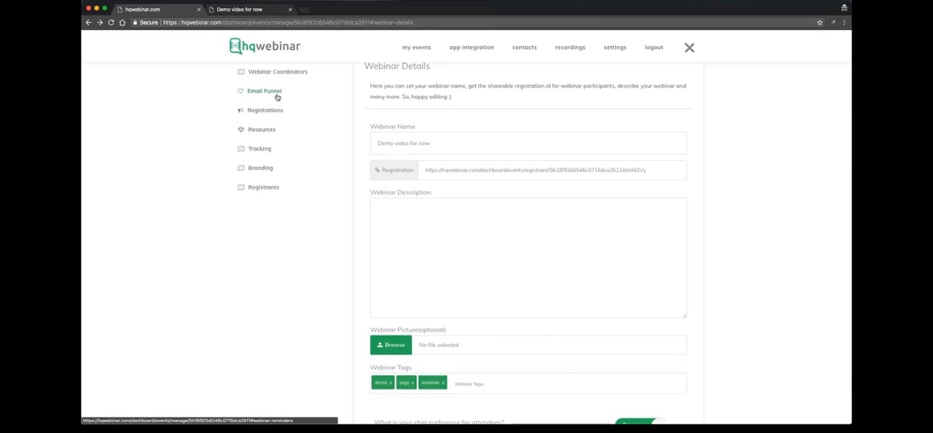
scroll(276, 96, "up", 1)
left_click(271, 135)
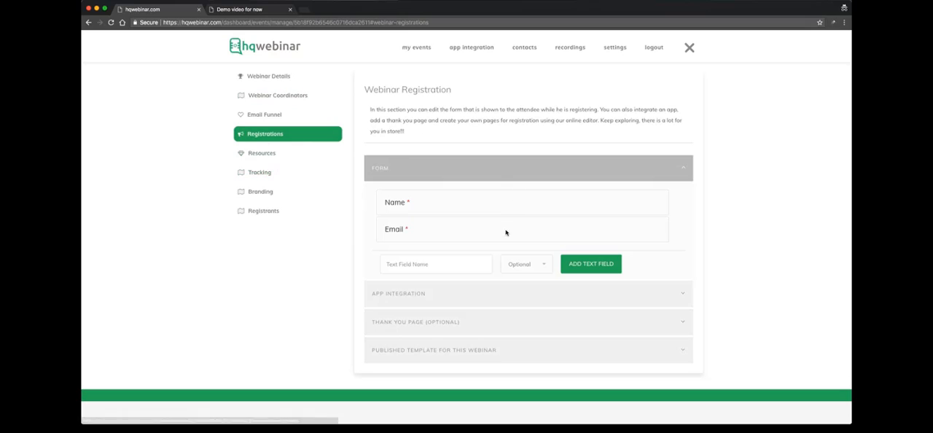
- Add an optional text field named Mobile to the registration form
left_click(463, 260)
type("Mobile")
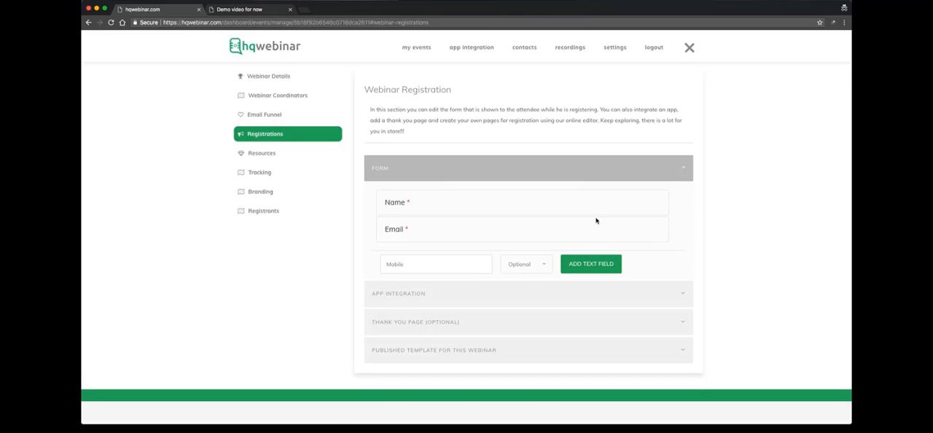
left_click(604, 263)
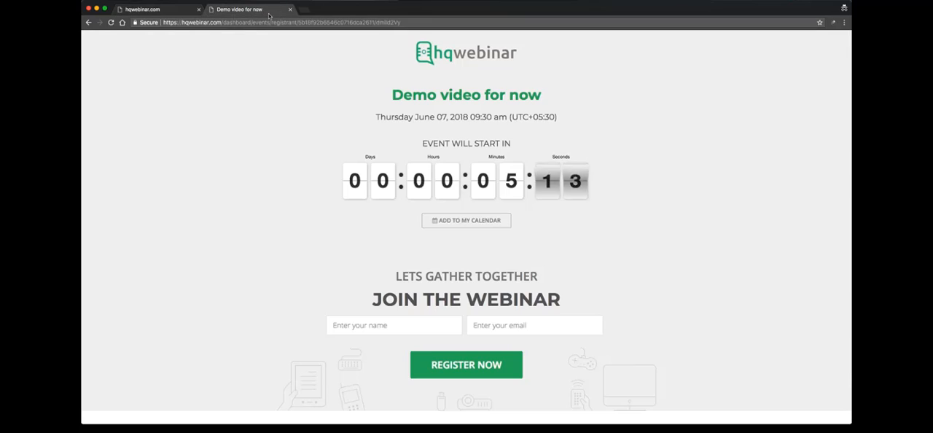
- Reload the public registration page to check its form fields, and return to the registration settings
left_click(241, 9)
left_click(110, 23)
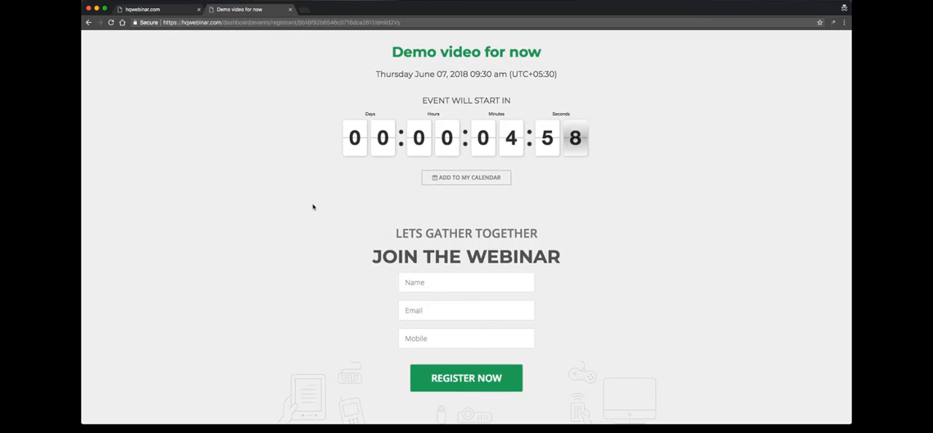
left_click(153, 10)
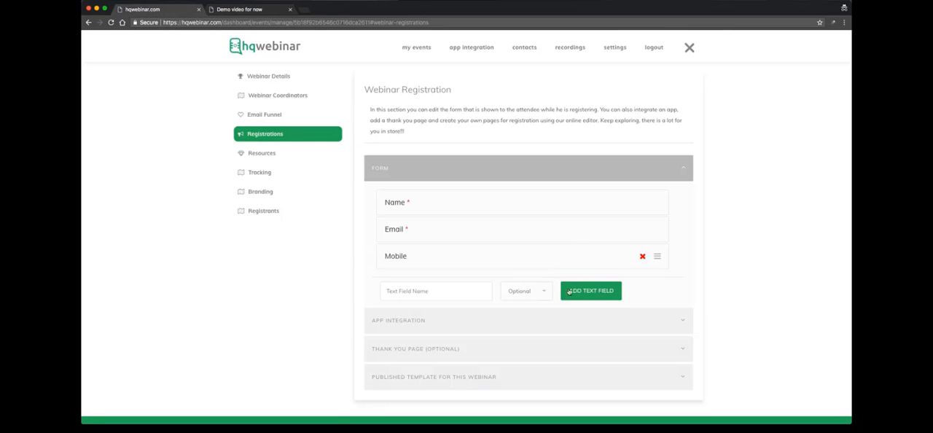
- Remove the Mobile field from the registration form and reload the public registration page to check it
left_click(642, 257)
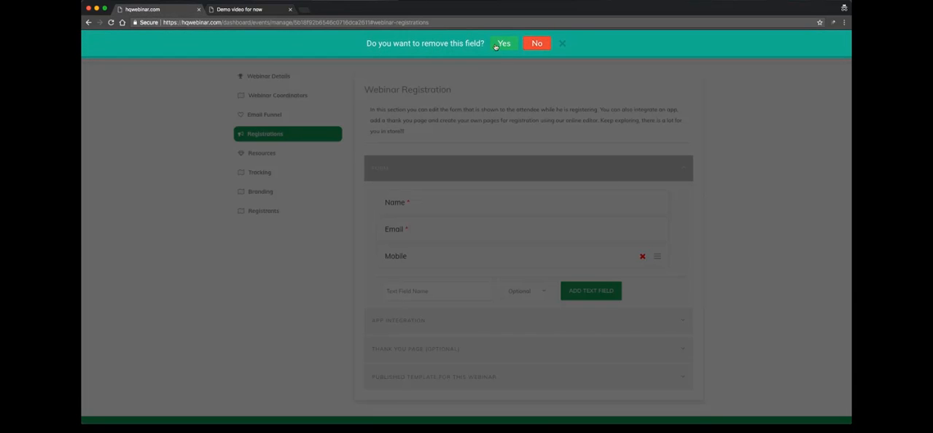
left_click(503, 43)
left_click(241, 10)
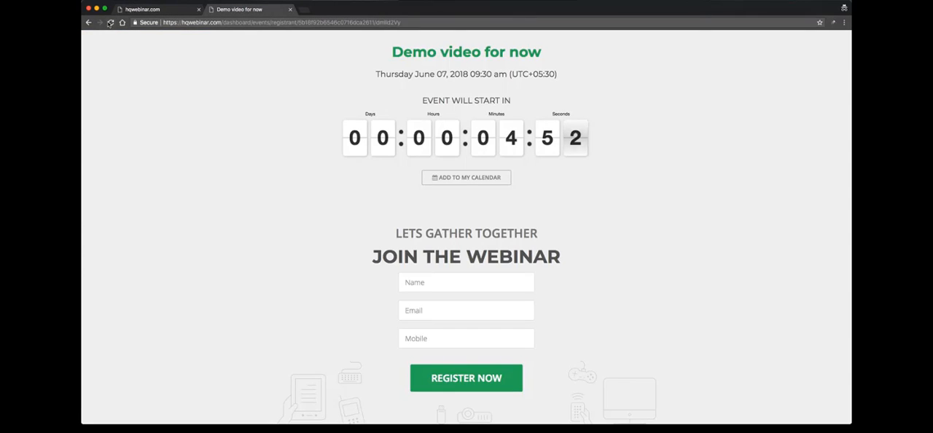
left_click(110, 23)
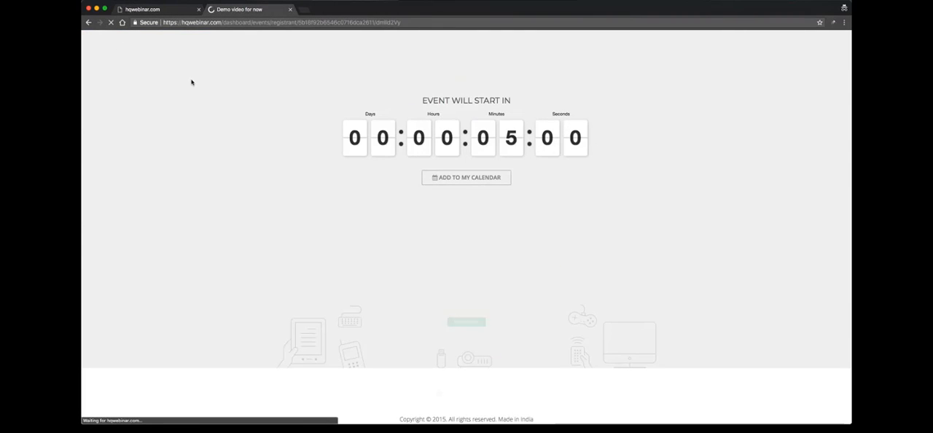
left_click(166, 10)
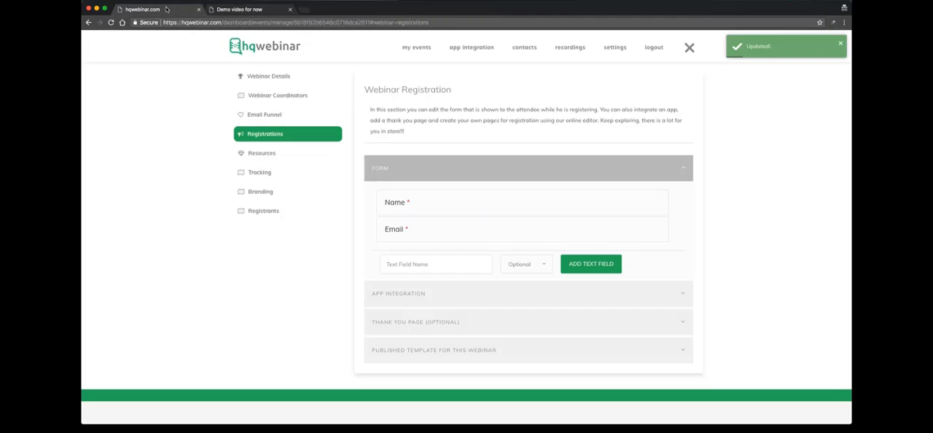
- View the apps available for the webinar's registrations in the App Integration section, without choosing one
left_click(401, 169)
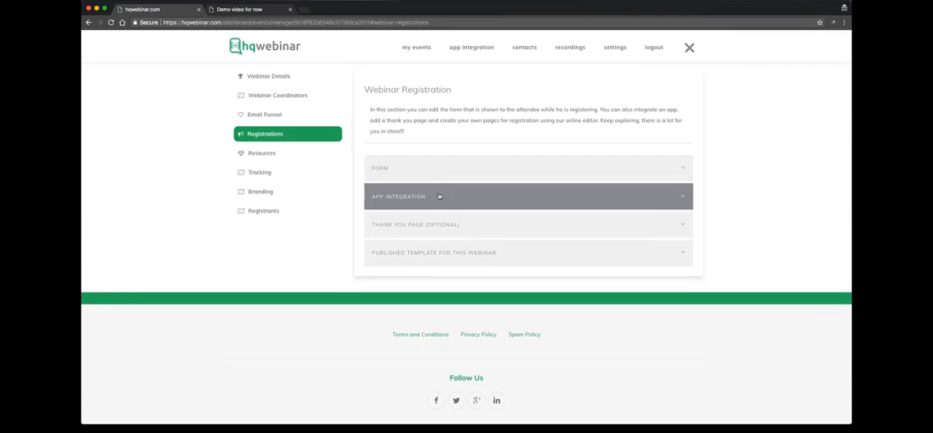
left_click(440, 196)
left_click(459, 236)
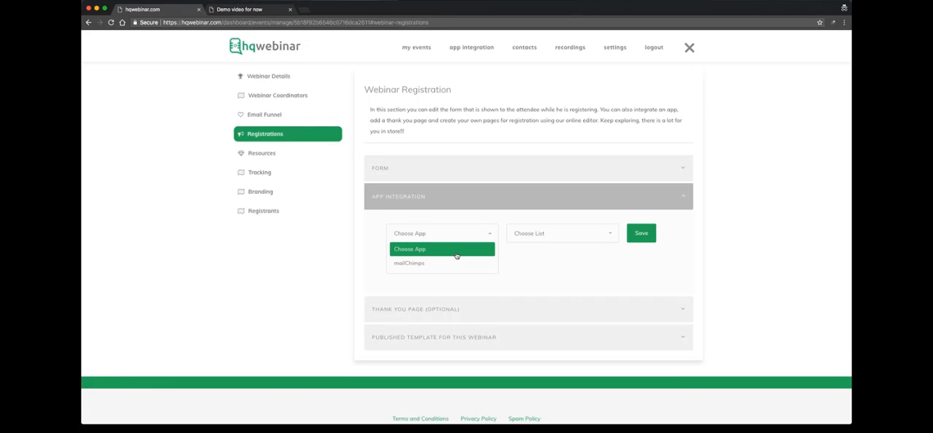
left_click(461, 236)
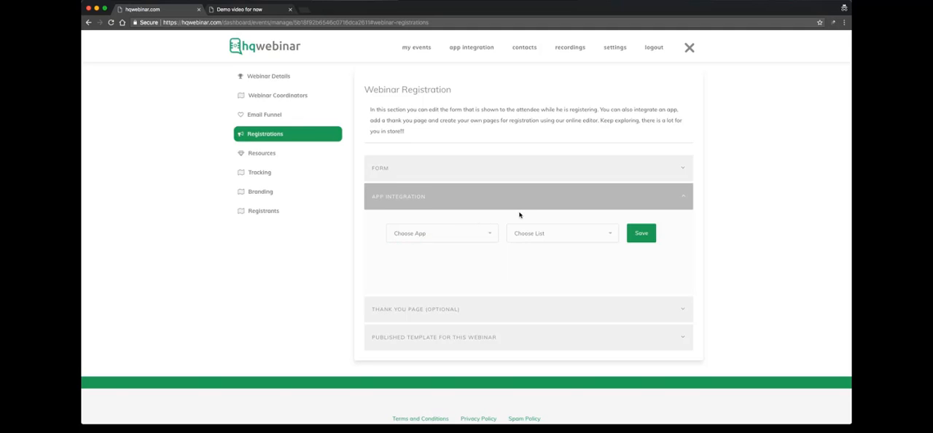
left_click(475, 205)
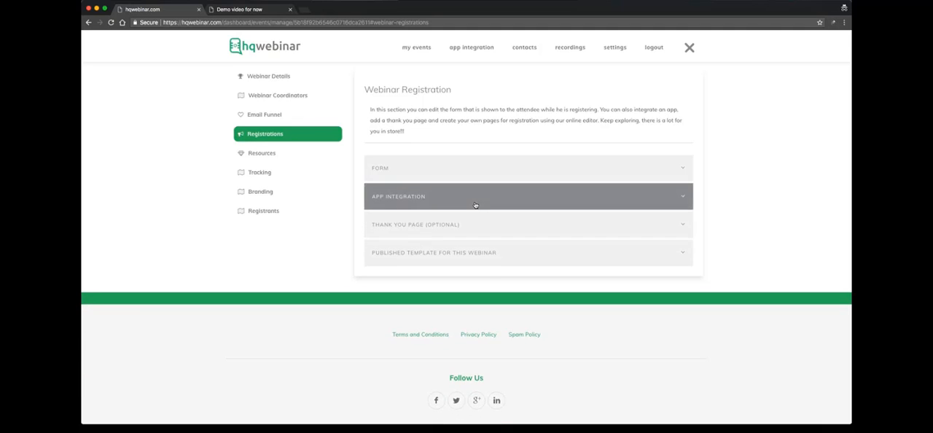
- Connect the mailChimps app to the webinar's registrations, choose a contact list for it and save the integration
left_click(475, 206)
left_click(464, 232)
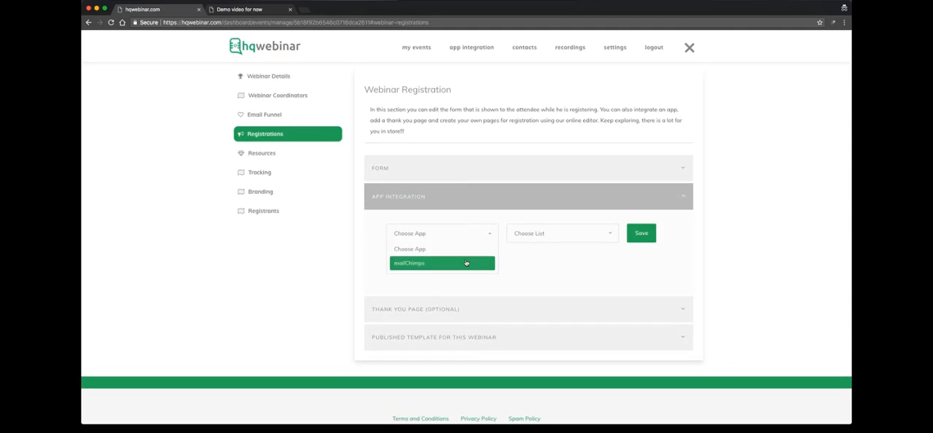
left_click(437, 263)
left_click(542, 234)
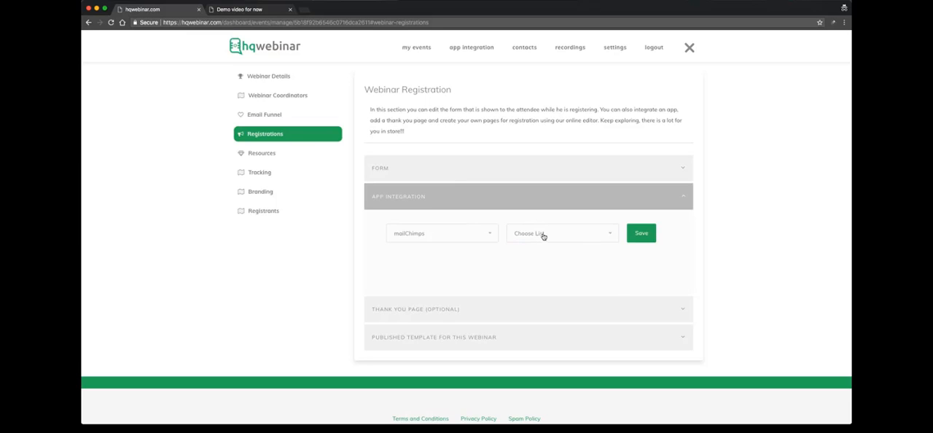
left_click(542, 235)
left_click(543, 266)
left_click(607, 236)
left_click(594, 275)
left_click(640, 233)
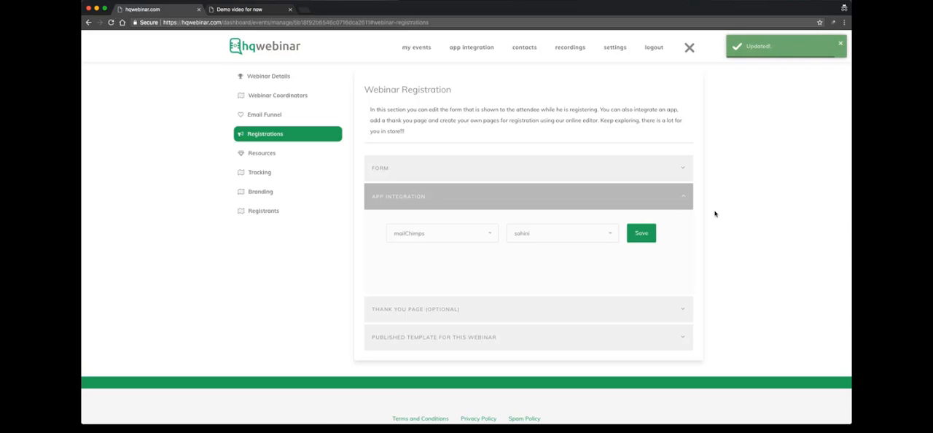
- View the optional thank-you page URL setting and the published template section of the webinar's registrations
scroll(603, 266, "down", 2)
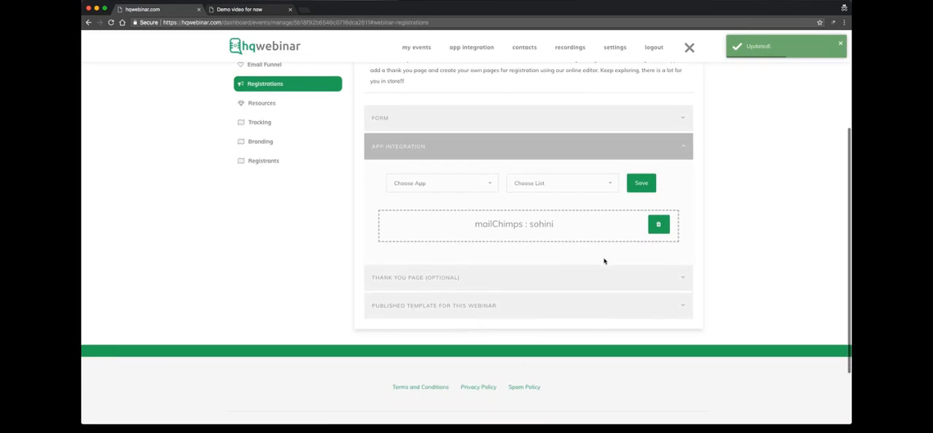
left_click(532, 271)
scroll(537, 261, "down", 2)
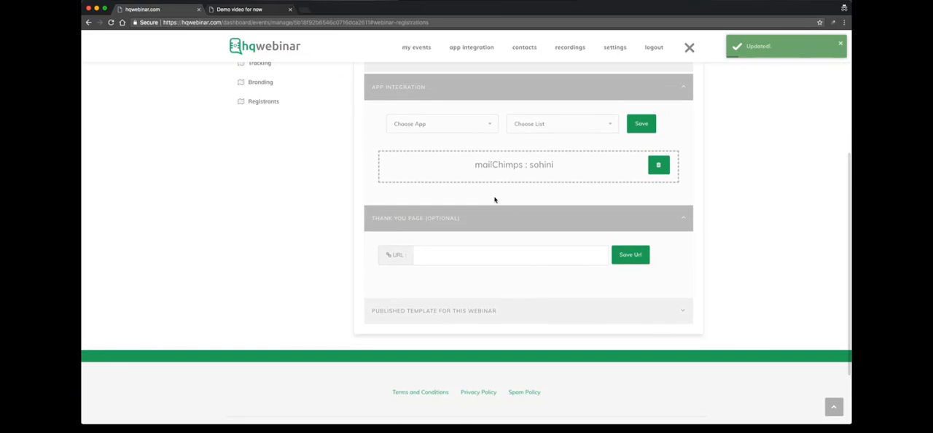
left_click(462, 86)
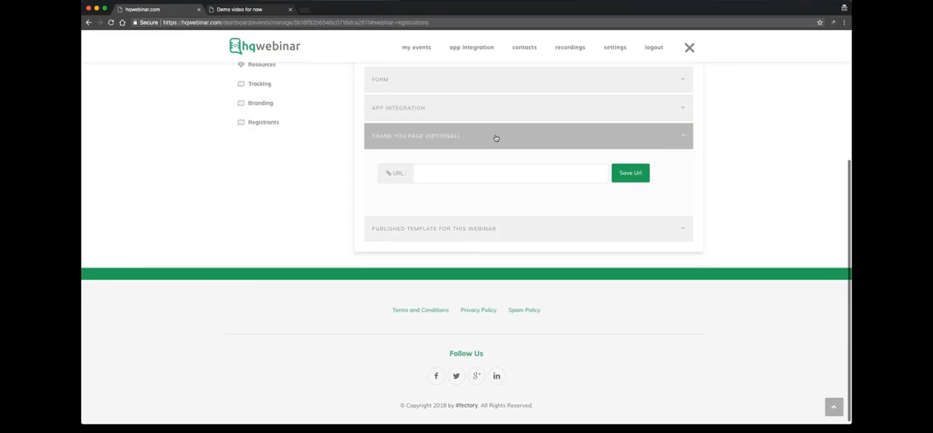
left_click(492, 135)
left_click(500, 232)
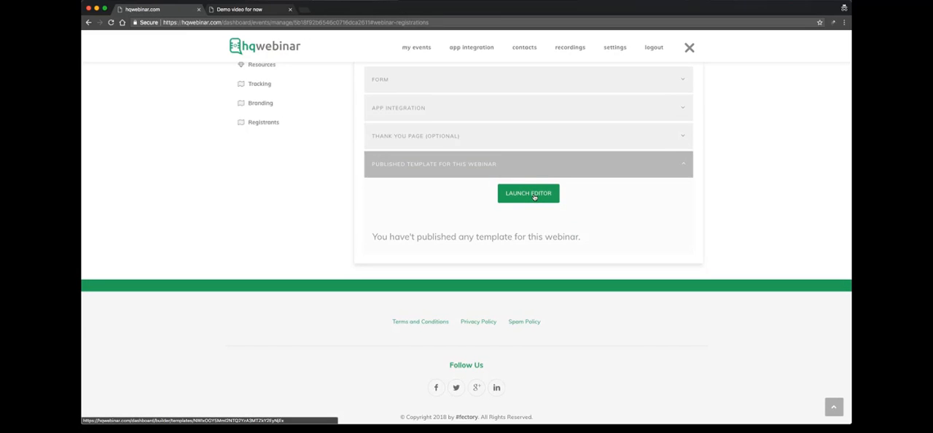
scroll(534, 197, "up", 3)
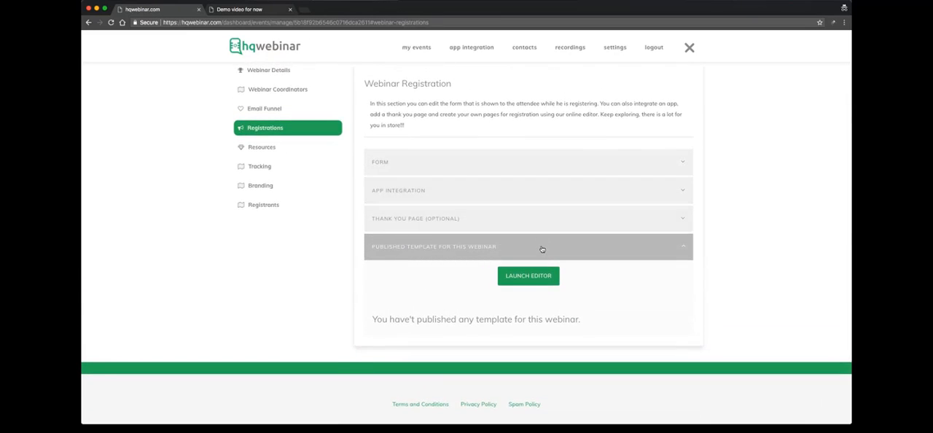
scroll(542, 249, "up", 4)
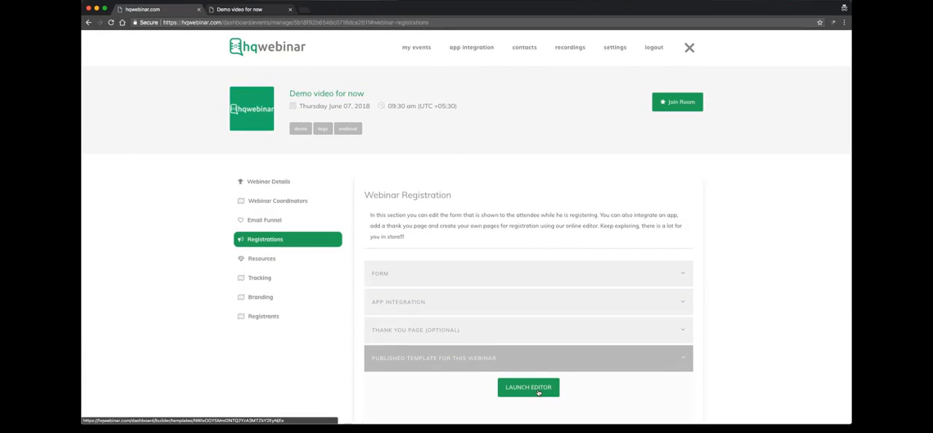
- Add a webinar coordinator with their name and email, send the invitation and check its status in the coordinators list
left_click(269, 202)
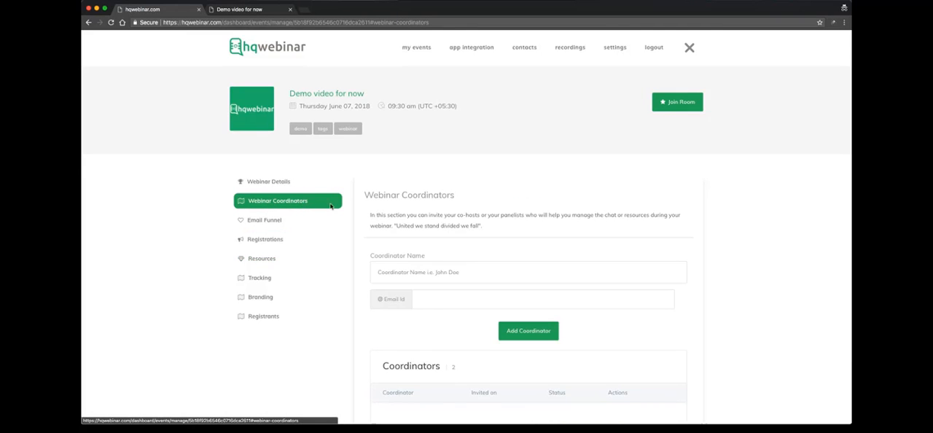
scroll(430, 223, "down", 3)
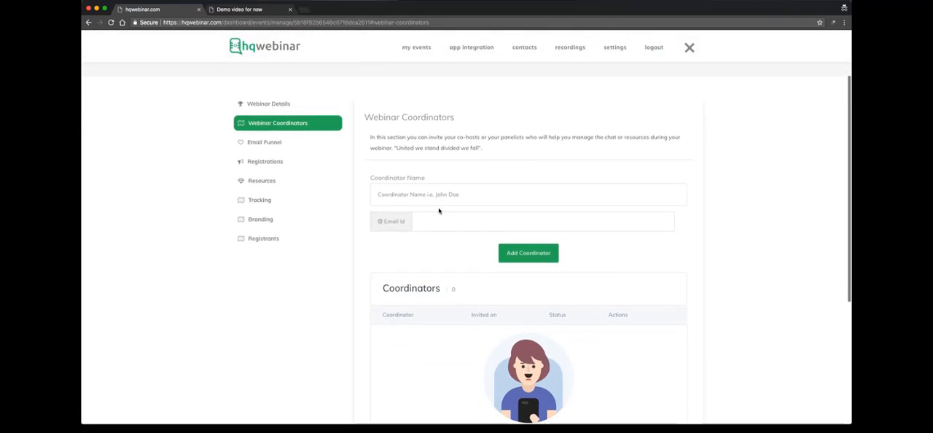
left_click(449, 158)
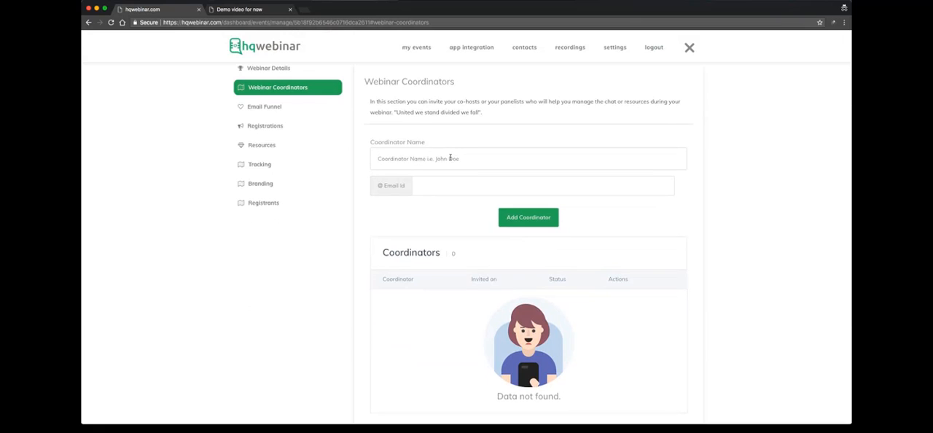
type("Shubham")
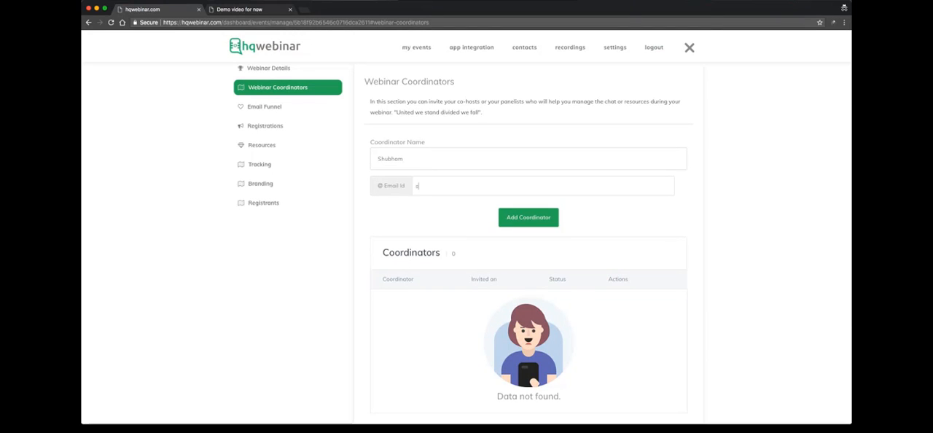
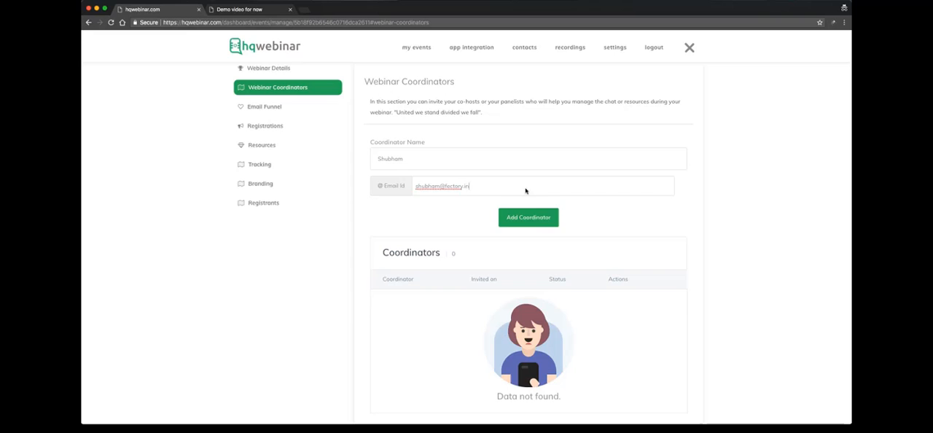
left_click(537, 221)
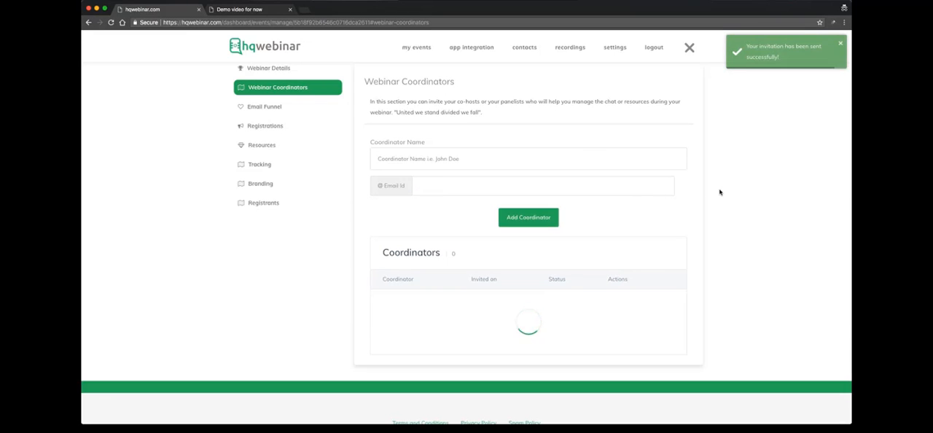
scroll(720, 192, "down", 1)
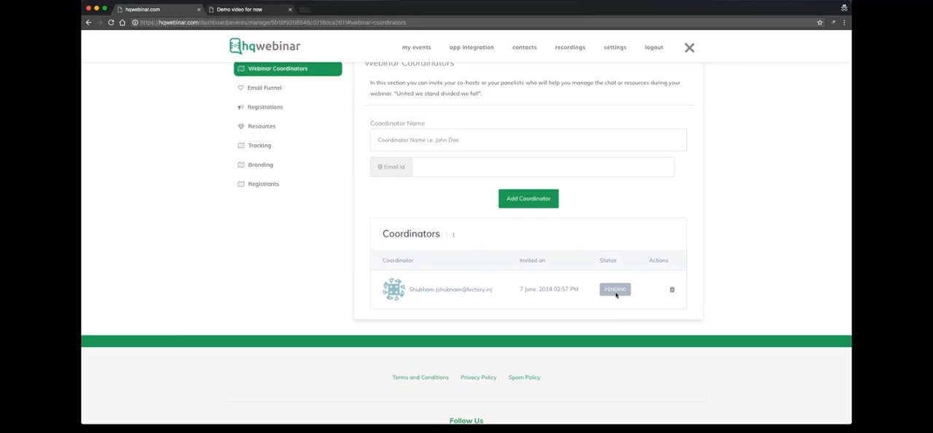
scroll(611, 297, "up", 2)
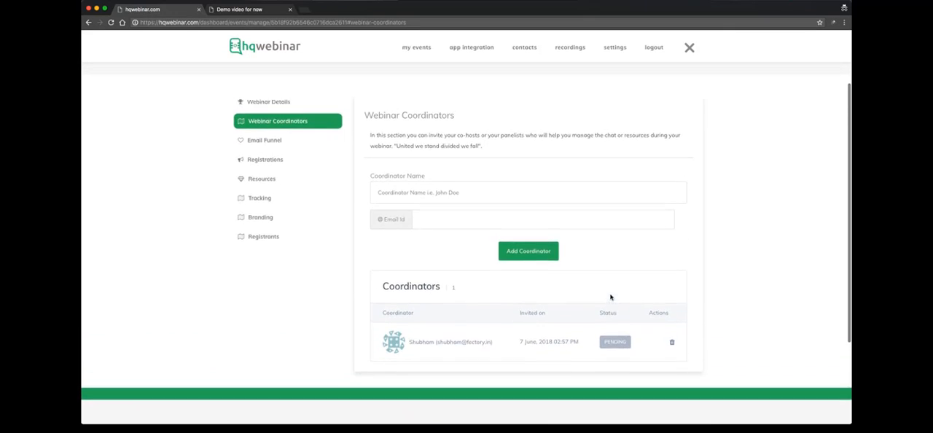
- Open the webinar's Email Funnel and turn the HQwebinar automatic emails on and back off
left_click(257, 152)
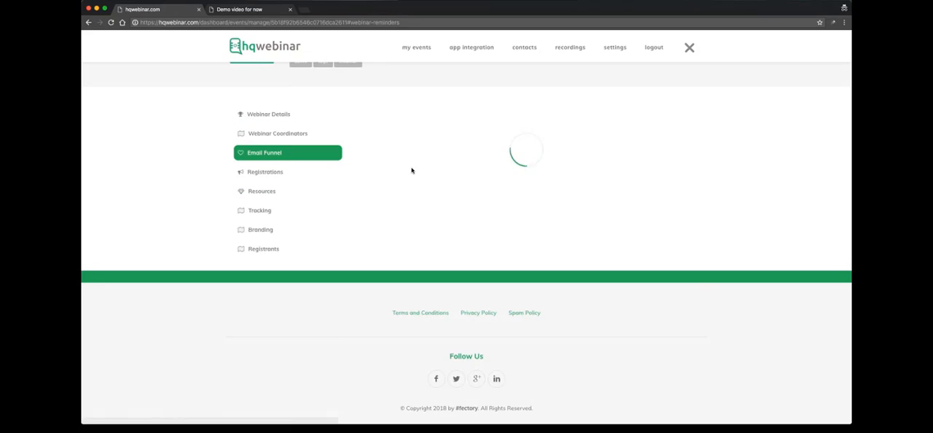
scroll(464, 174, "down", 1)
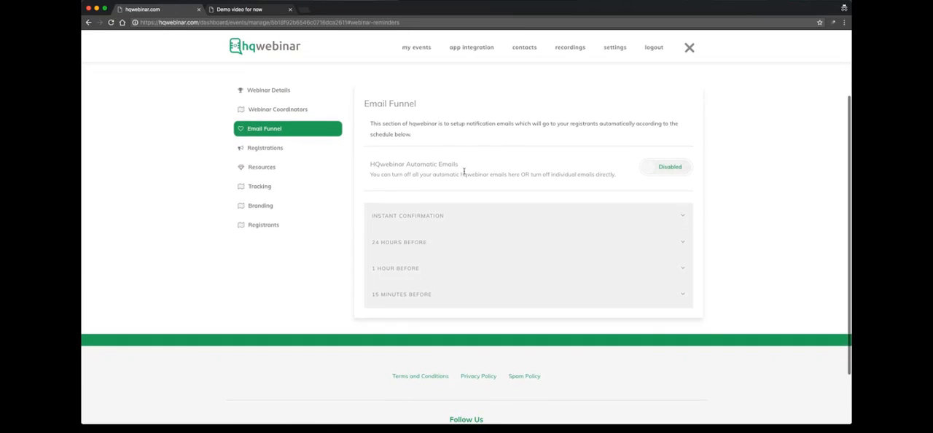
left_click(684, 168)
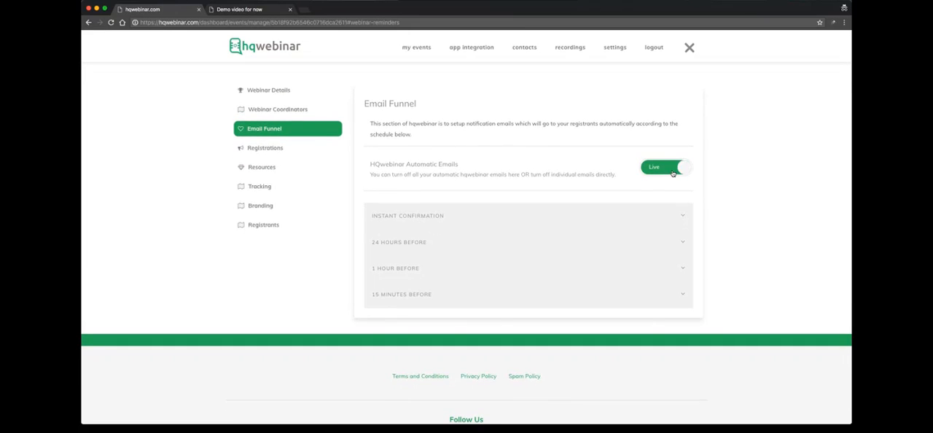
left_click(682, 169)
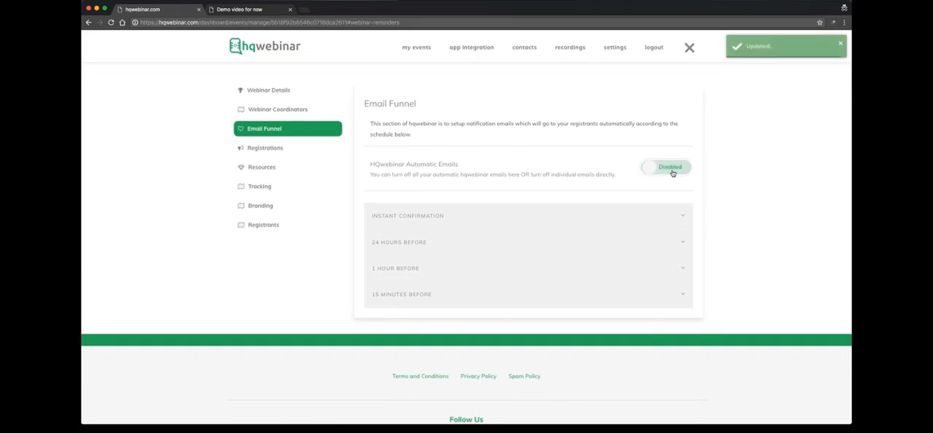
- Examine the 24 Hours Before reminder email, including its custom text box and calendar block
left_click(643, 240)
scroll(644, 238, "down", 6)
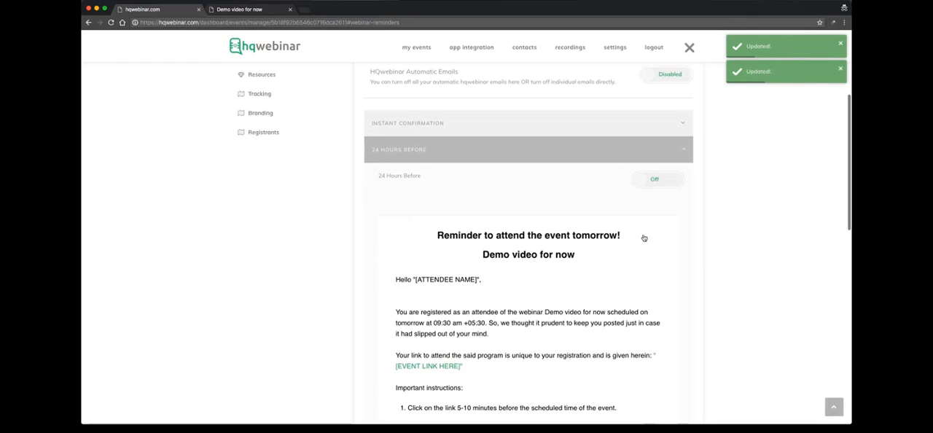
scroll(643, 238, "down", 7)
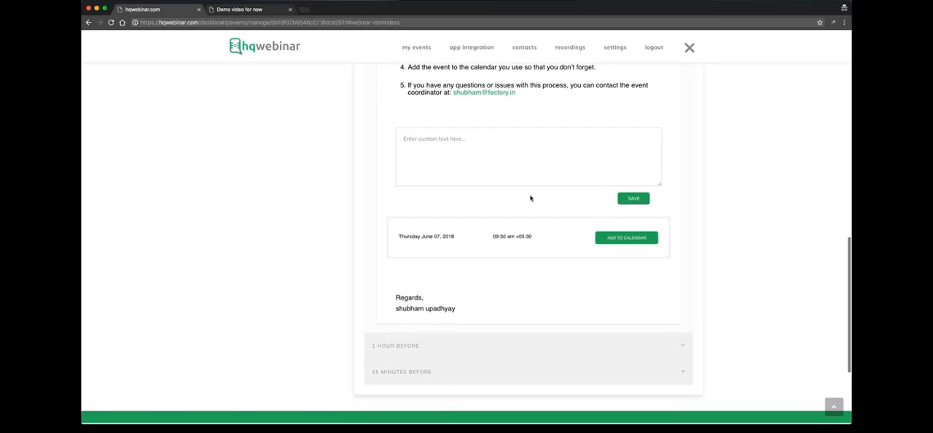
scroll(530, 197, "up", 1)
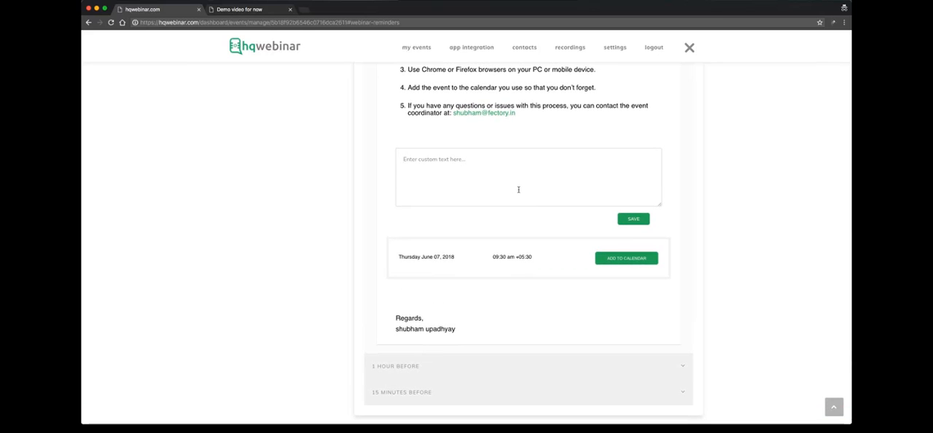
scroll(519, 190, "up", 15)
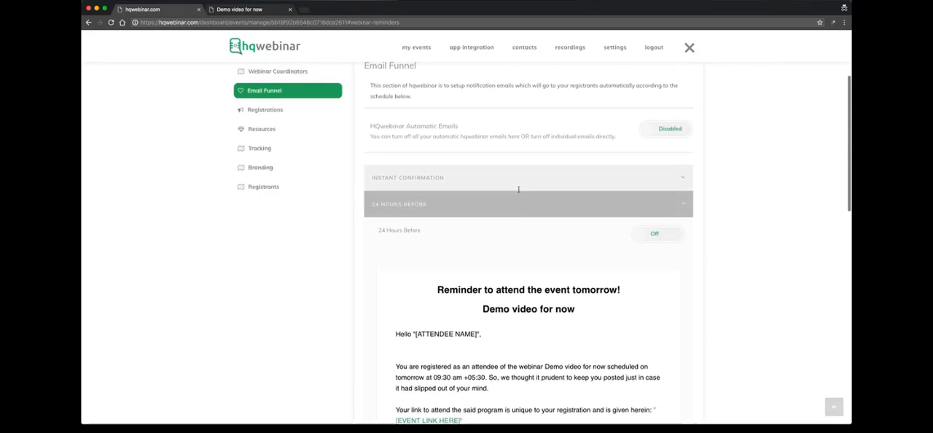
- View the 1 Hour Before and 15 Minutes Before reminder emails in the Email Funnel
left_click(526, 223)
left_click(588, 253)
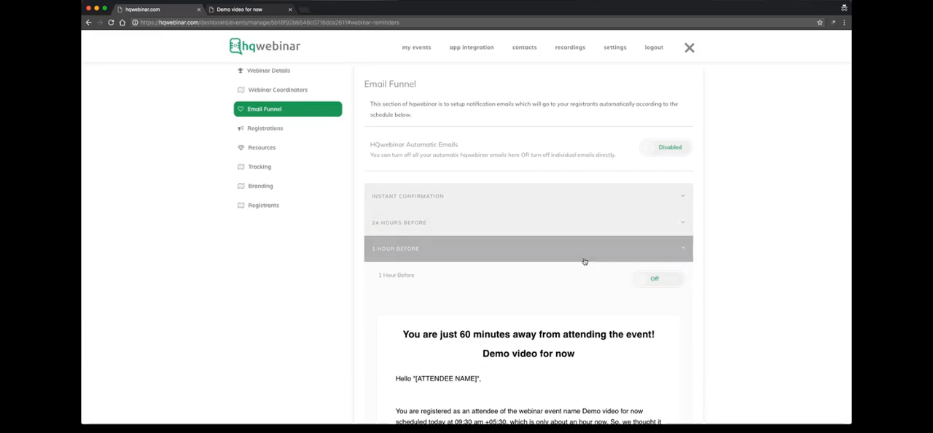
left_click(589, 254)
left_click(599, 275)
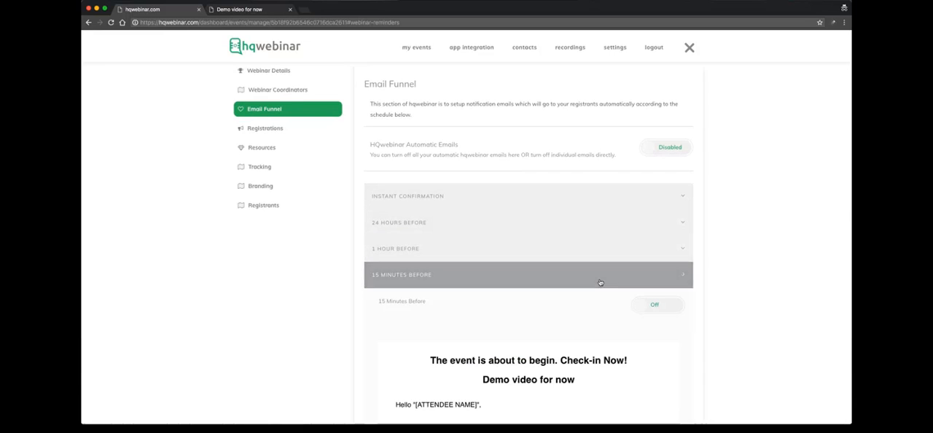
left_click(609, 274)
- Toggle the HQwebinar automatic emails on and off, leaving them set to Live
left_click(671, 153)
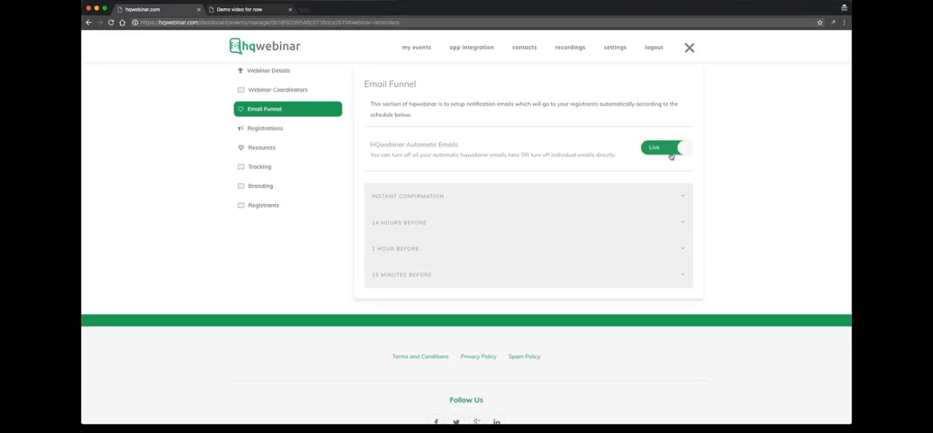
left_click(671, 154)
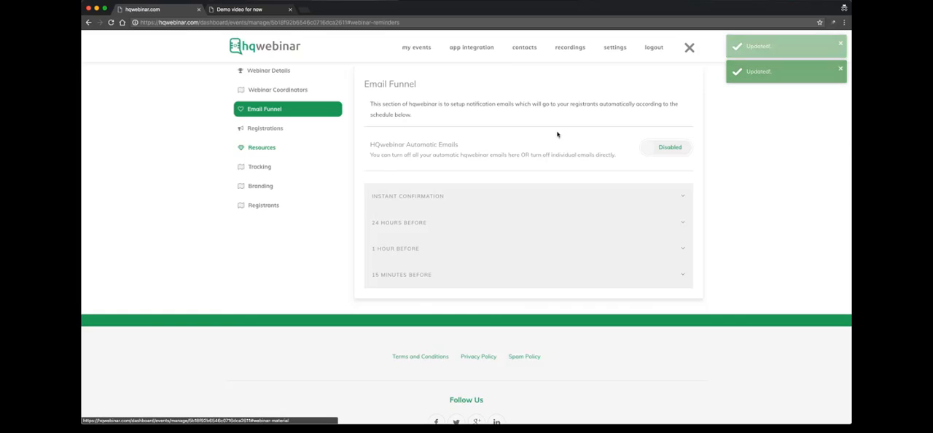
left_click(656, 150)
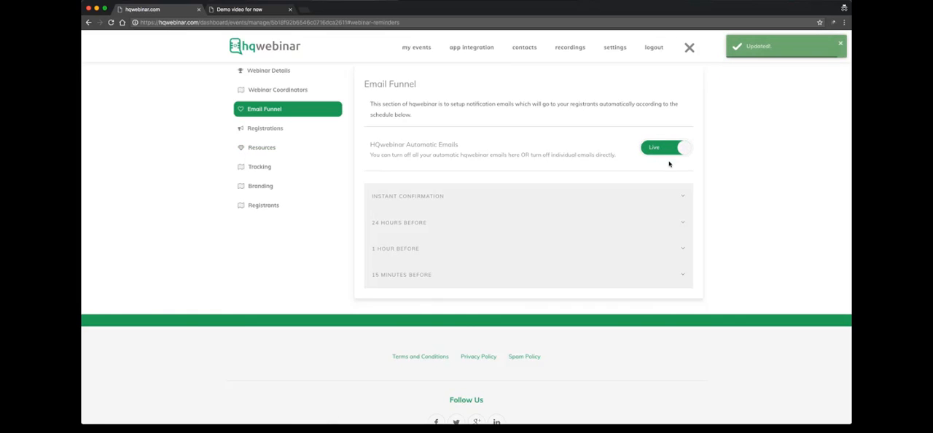
- Check the instant confirmation, 24 hours, 1 hour and 15 minutes emails with automatic emails live, and disable automatic emails again
left_click(635, 234)
left_click(635, 199)
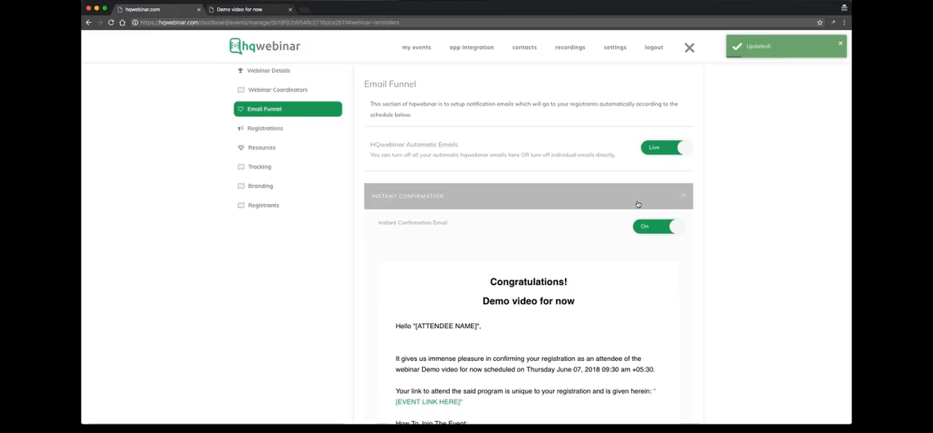
left_click(636, 208)
left_click(636, 221)
left_click(635, 229)
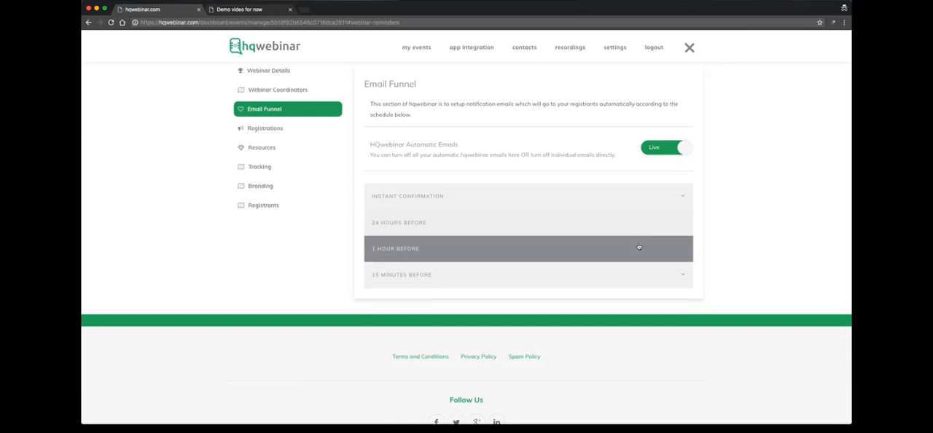
left_click(638, 248)
left_click(639, 248)
left_click(639, 275)
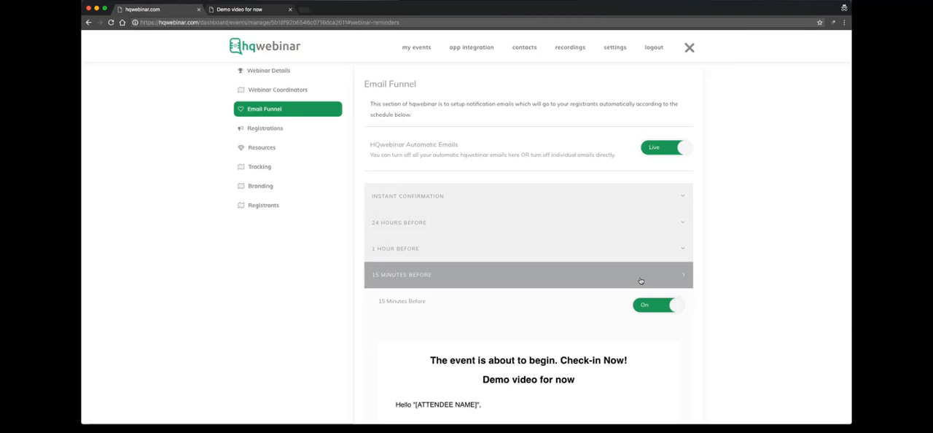
left_click(639, 275)
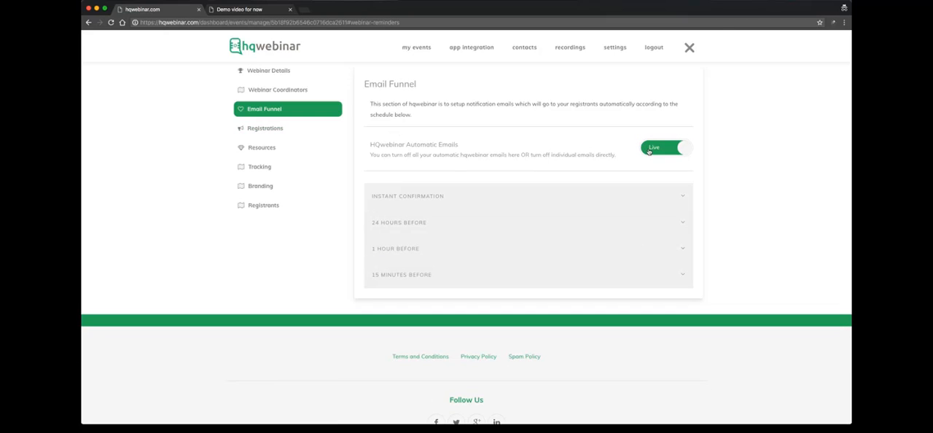
left_click(648, 151)
- Add a Presentation resource named "pdf file" to the webinar, upload AnnexureD.pdf for it and save the material
left_click(253, 134)
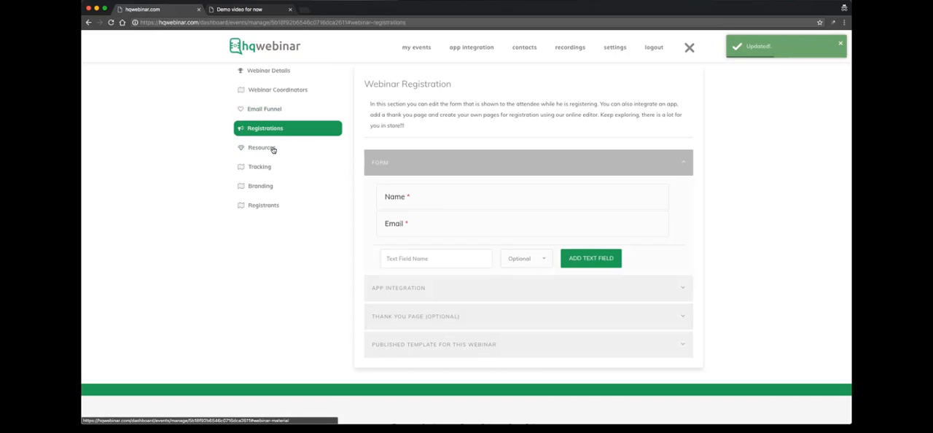
left_click(271, 148)
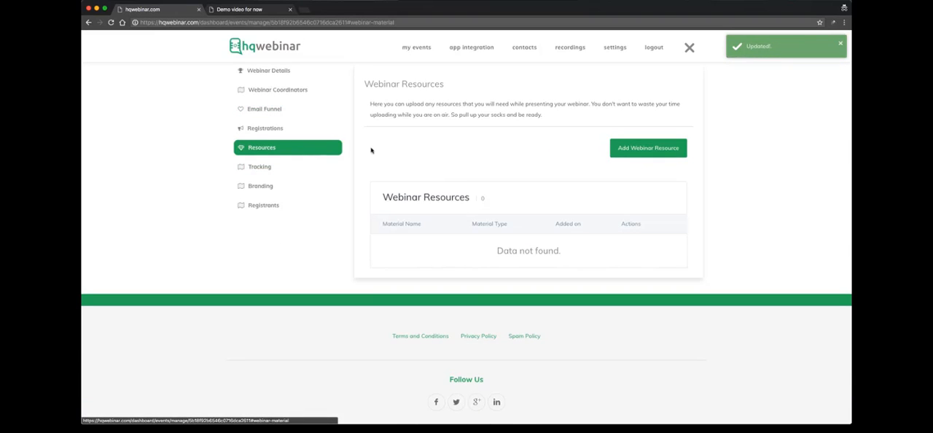
scroll(452, 160, "up", 1)
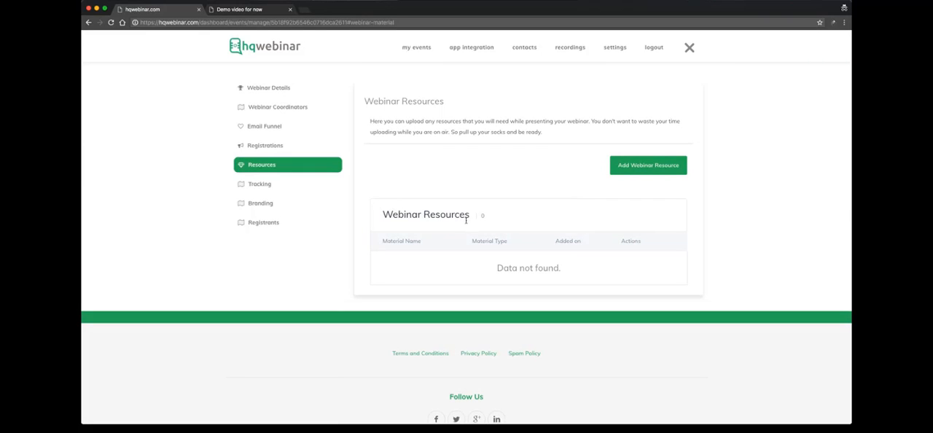
left_click(644, 166)
left_click(387, 271)
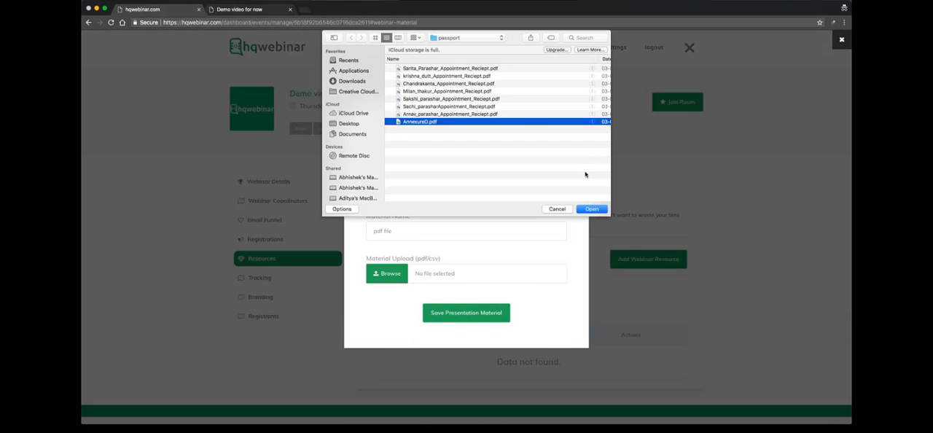
left_click(592, 209)
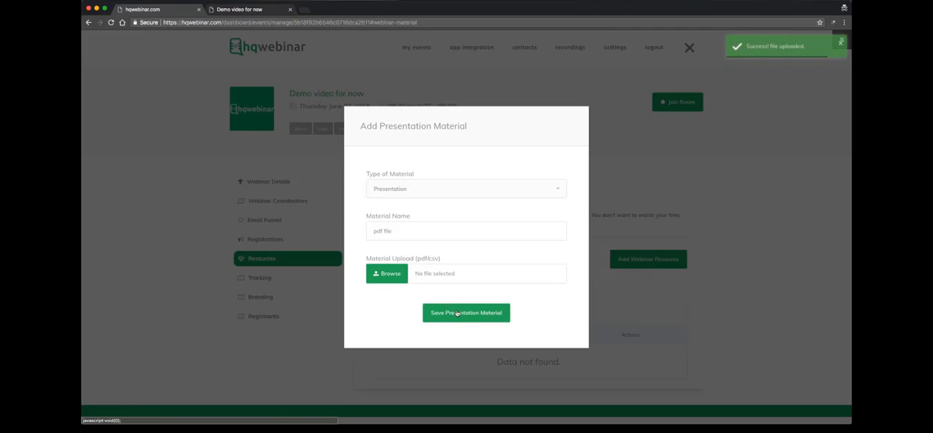
left_click(456, 314)
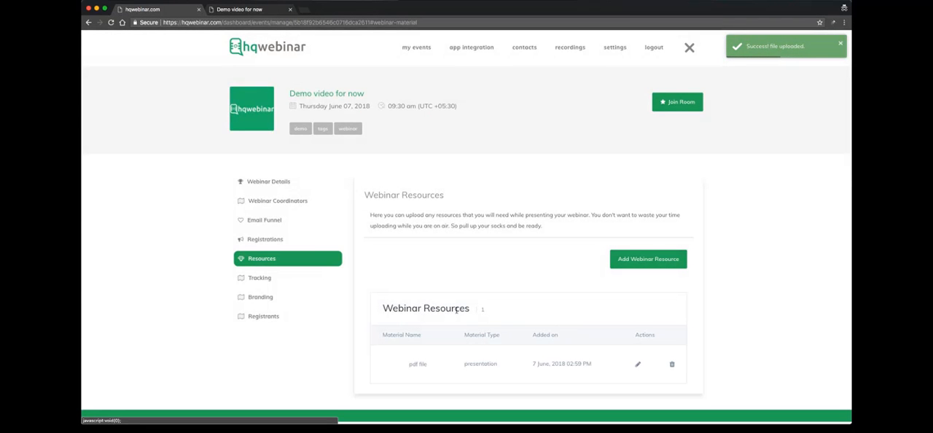
scroll(498, 279, "down", 1)
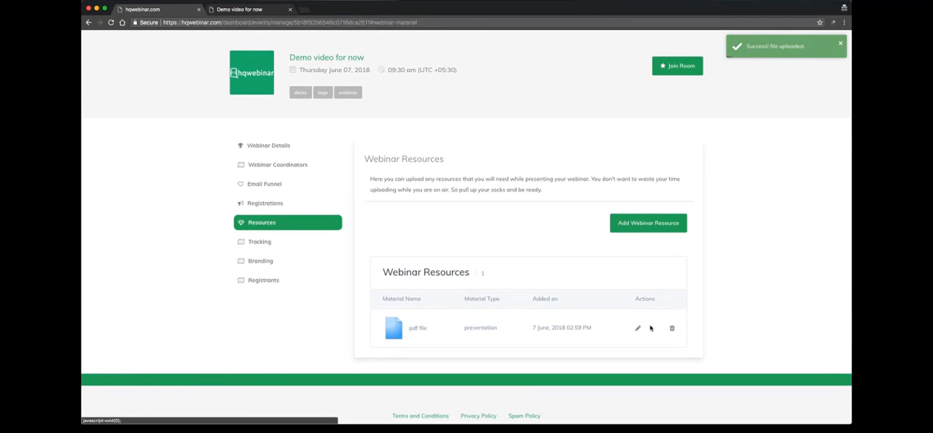
- View the tracking code boxes for the registration page and thank you page in the webinar's Tracking section
left_click(267, 243)
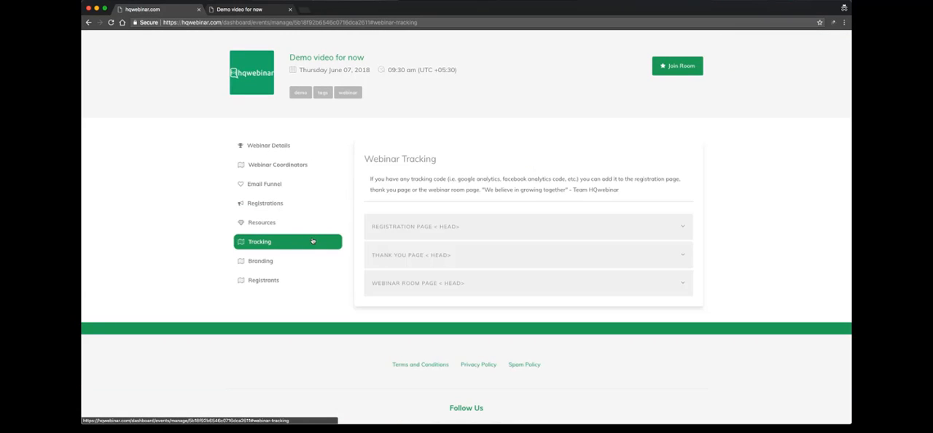
left_click(479, 224)
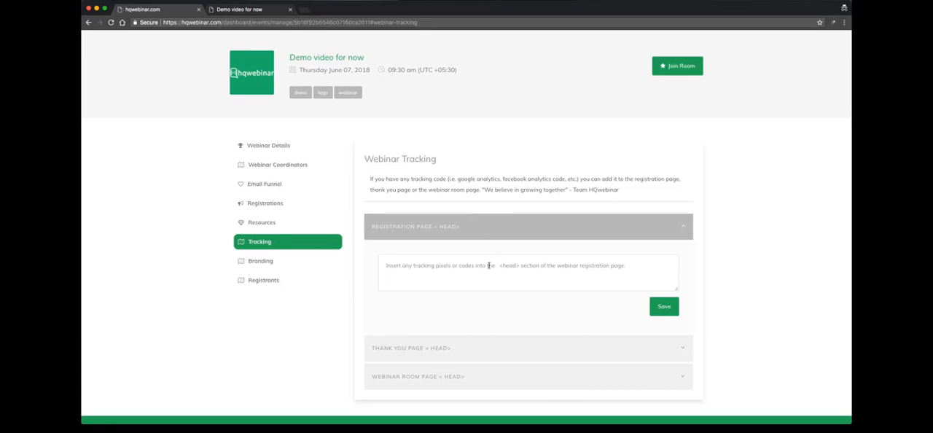
left_click(488, 343)
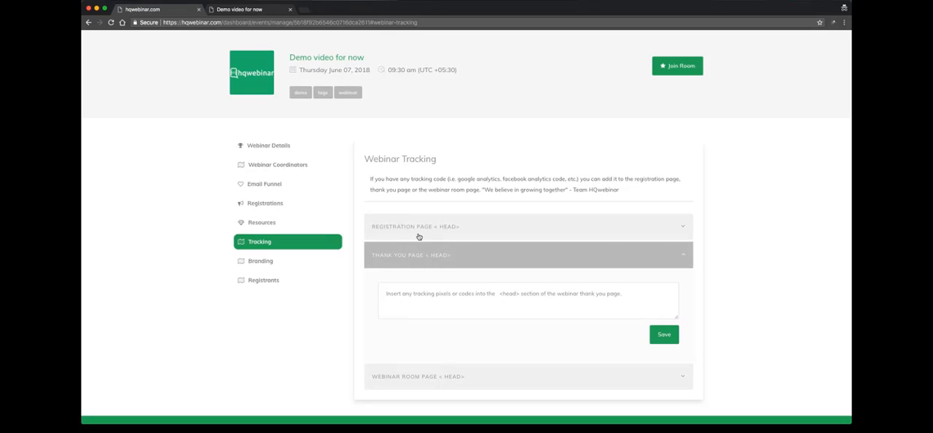
- View the tracking code box for the webinar room page and the webinar's Branding settings
left_click(421, 382)
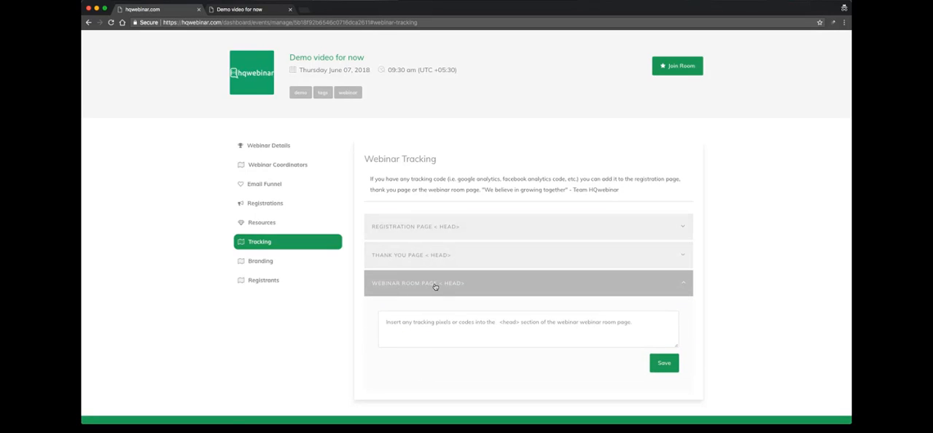
left_click(268, 263)
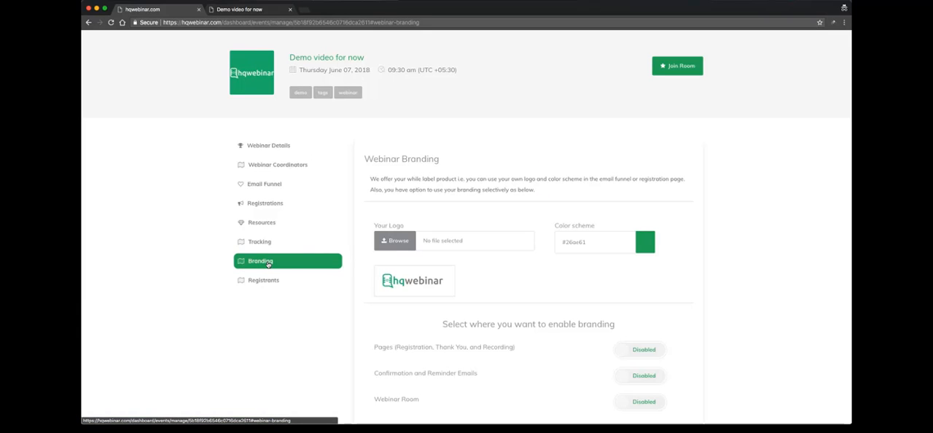
scroll(510, 183, "up", 1)
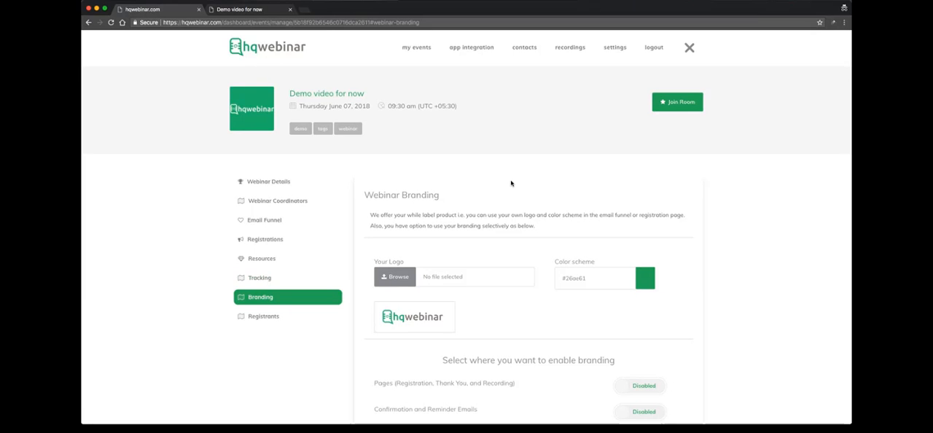
scroll(511, 183, "down", 5)
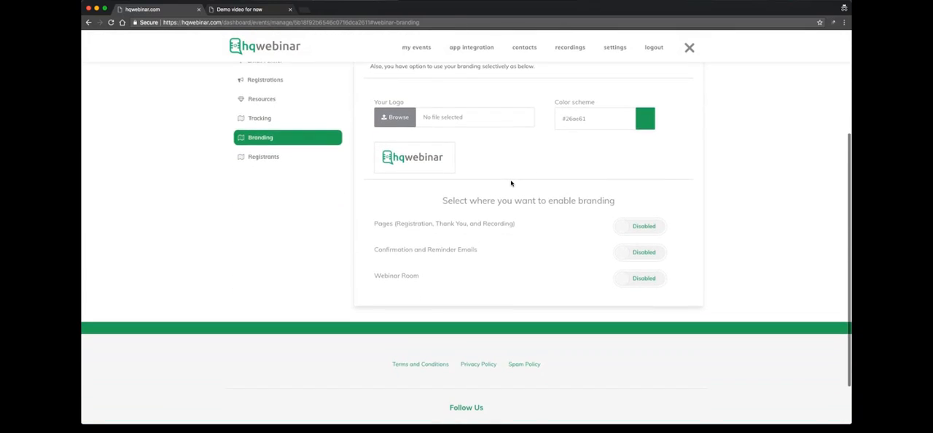
- Upload 128_hq.png from the Desktop as the branding logo, cropped to include the whole icon
left_click(411, 107)
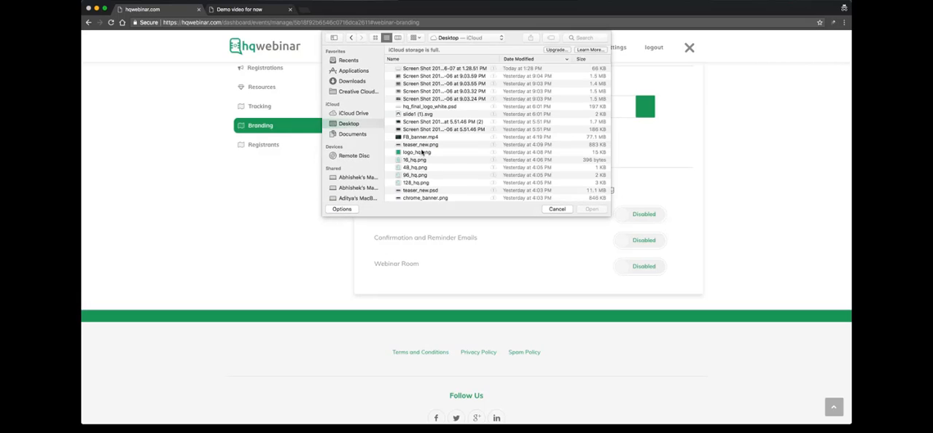
left_click(424, 184)
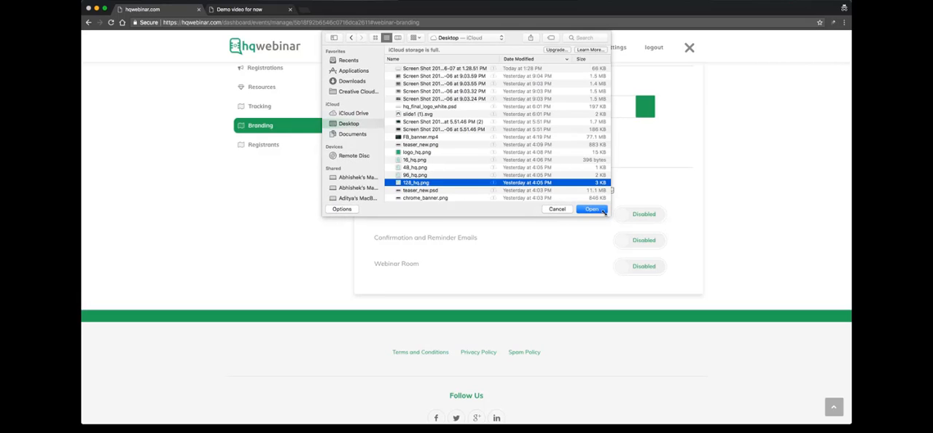
left_click(591, 209)
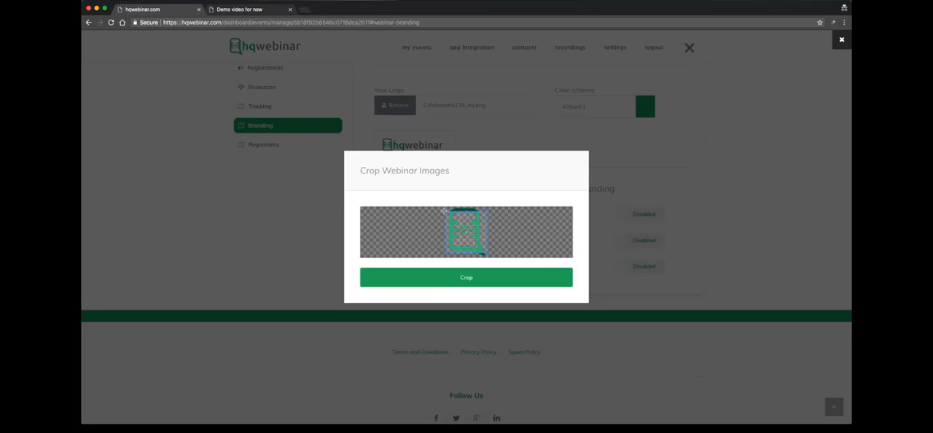
left_click_drag(444, 210, 440, 207)
left_click_drag(486, 253, 492, 257)
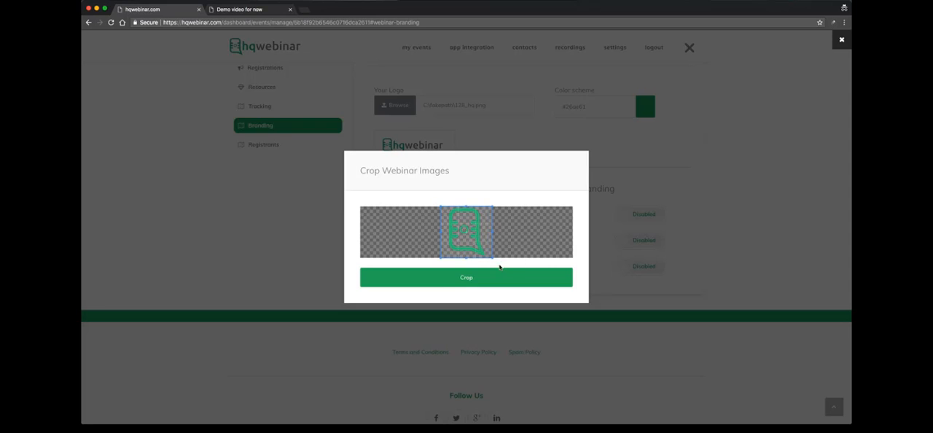
left_click(501, 275)
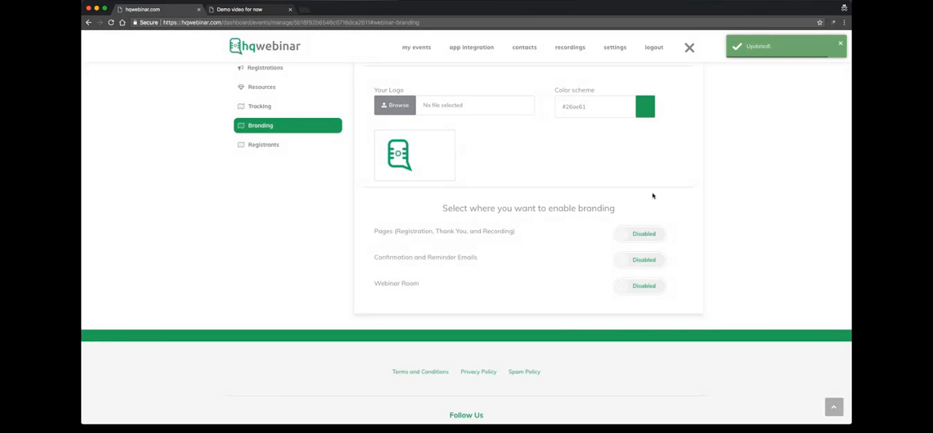
- Set the branding color scheme to the blue #00b2ff
left_click(595, 106)
mouse_move(600, 131)
left_mouse_down()
mouse_move(602, 141)
mouse_move(595, 117)
mouse_move(605, 120)
mouse_move(601, 134)
left_mouse_up()
left_click(642, 131)
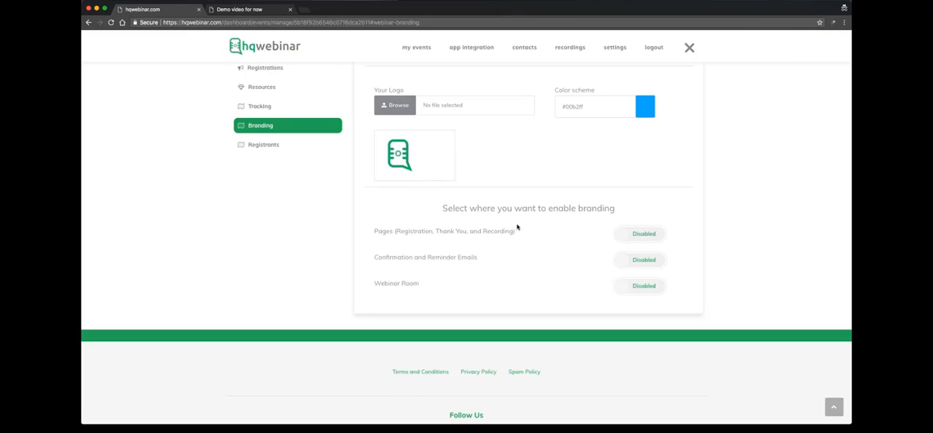
- Enable branding for the pages, the confirmation and reminder emails, and the webinar room
left_click(651, 240)
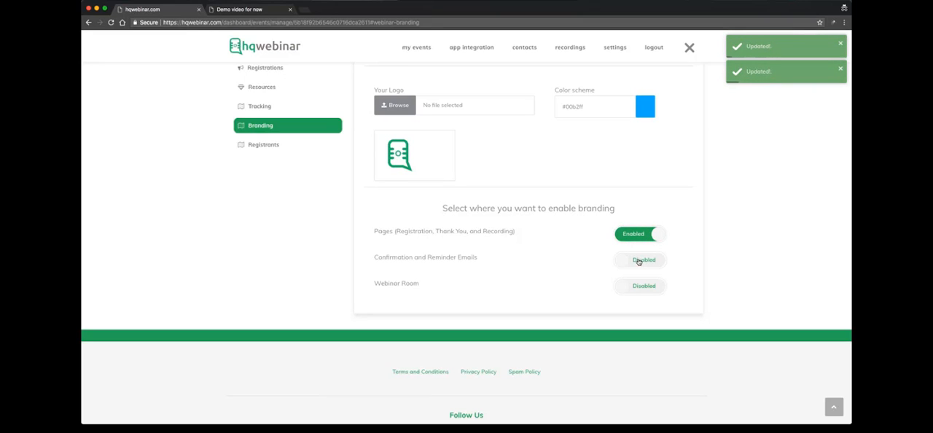
left_click(639, 260)
left_click(642, 288)
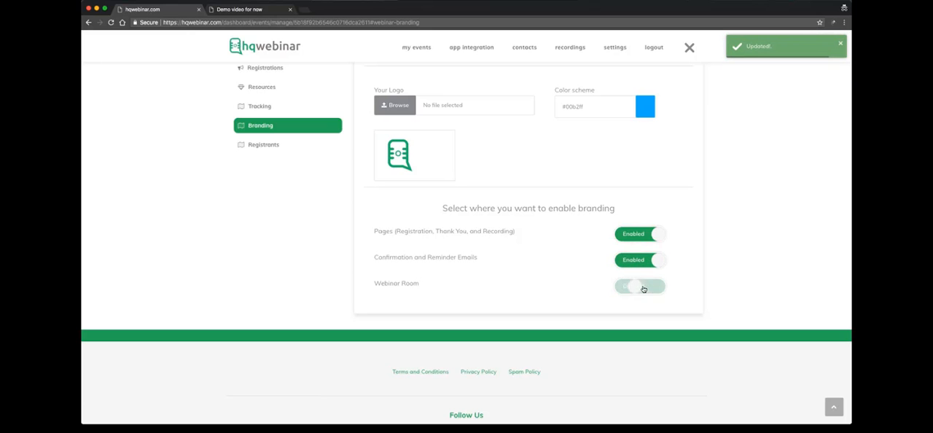
- Reload the webinar's registration page to check the new logo and color, and return to the Branding settings
scroll(718, 263, "up", 5)
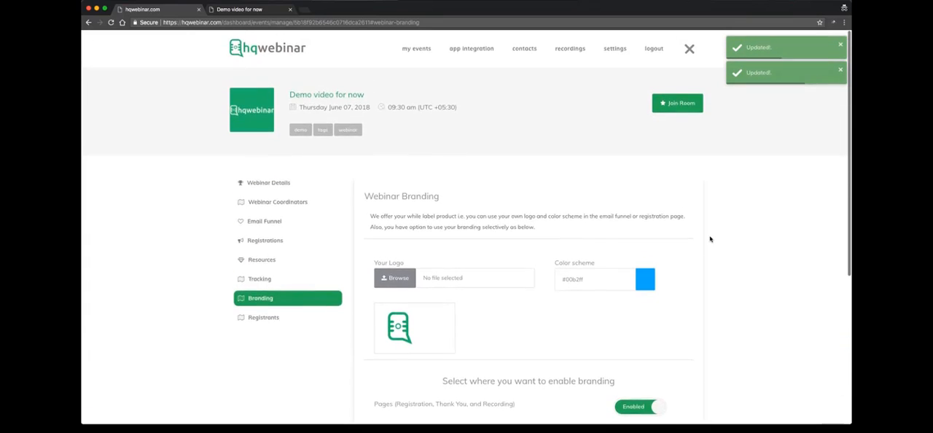
left_click(258, 8)
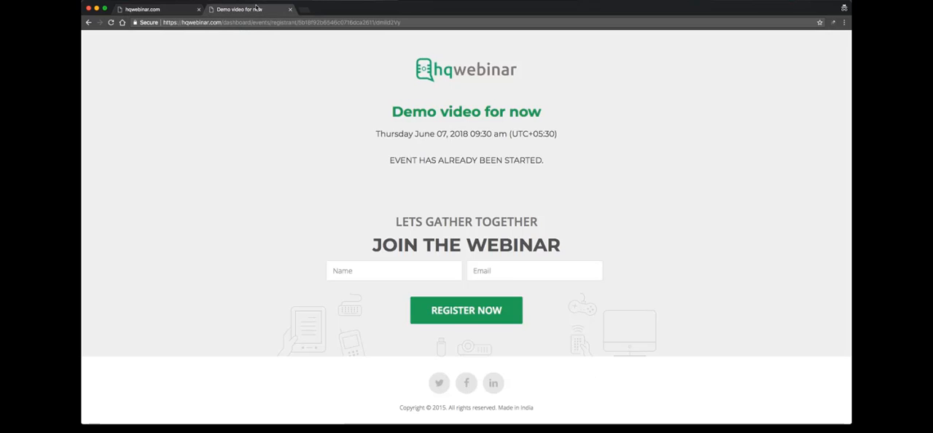
left_click(110, 23)
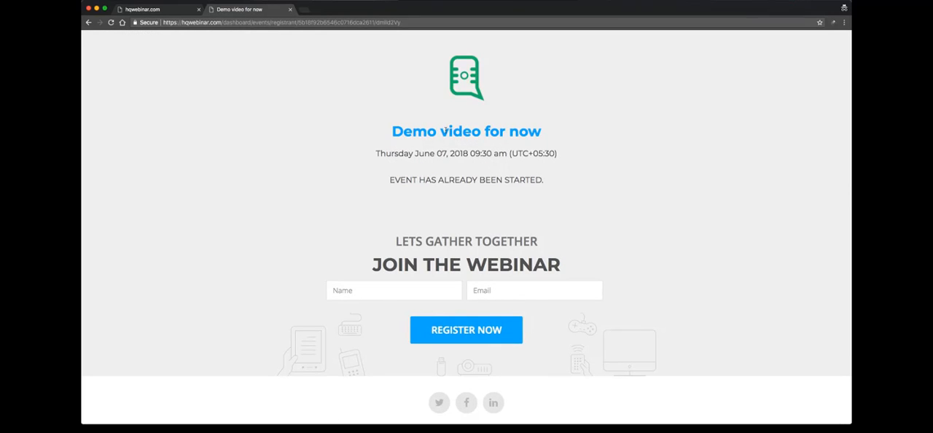
left_click(159, 8)
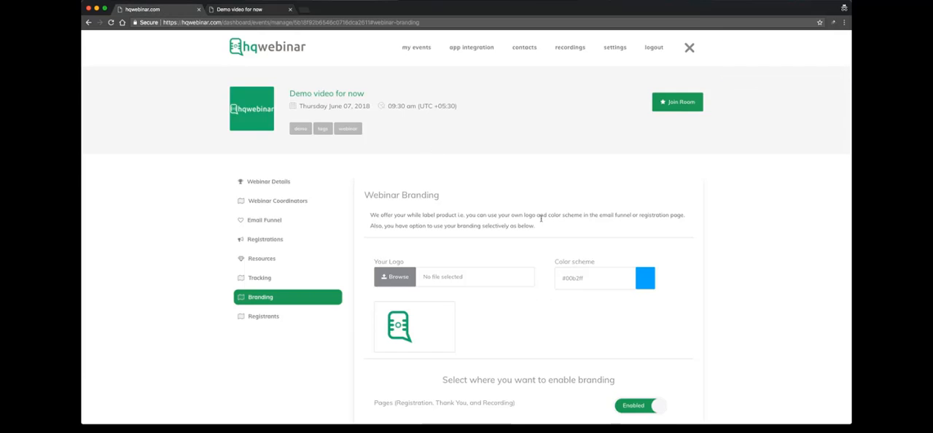
scroll(510, 209, "down", 5)
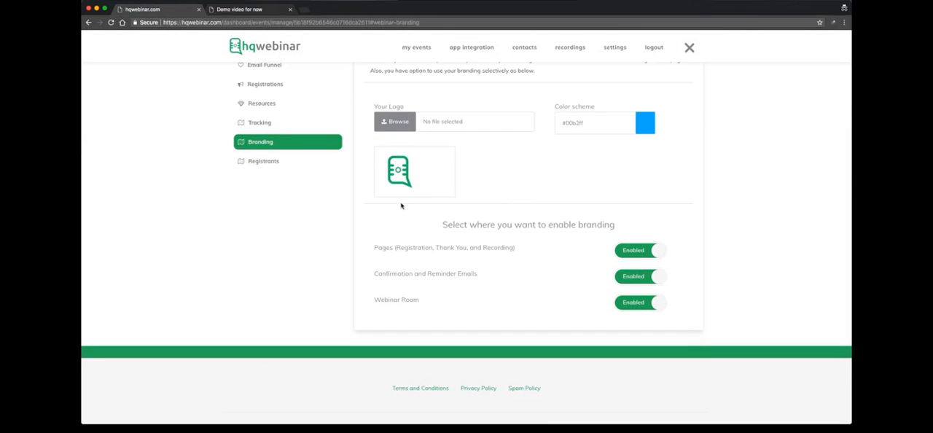
- View the Registrants section of the webinar
left_click(273, 161)
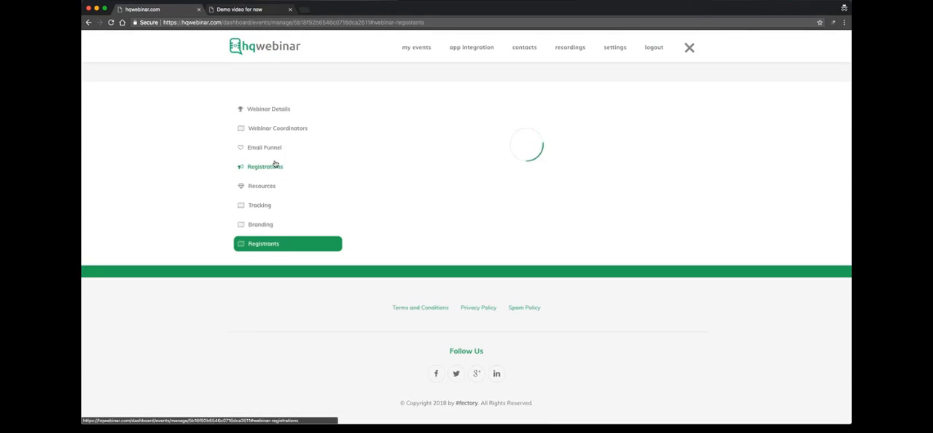
scroll(436, 184, "up", 4)
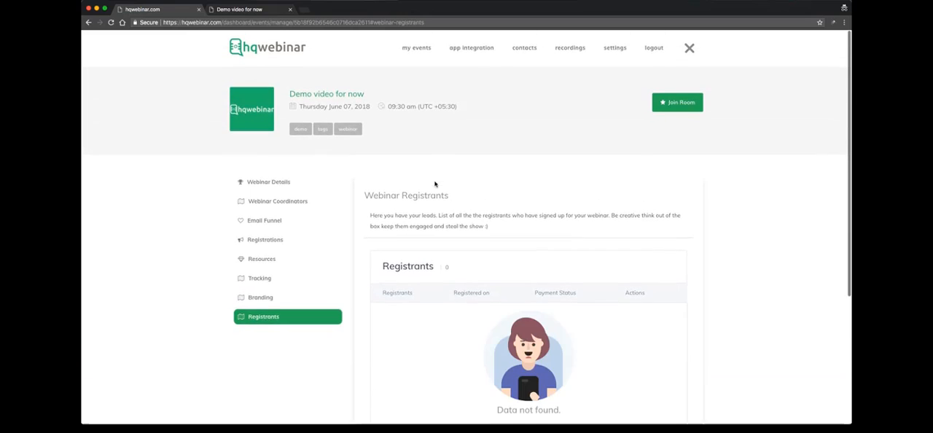
scroll(452, 199, "down", 1)
scroll(453, 199, "down", 2)
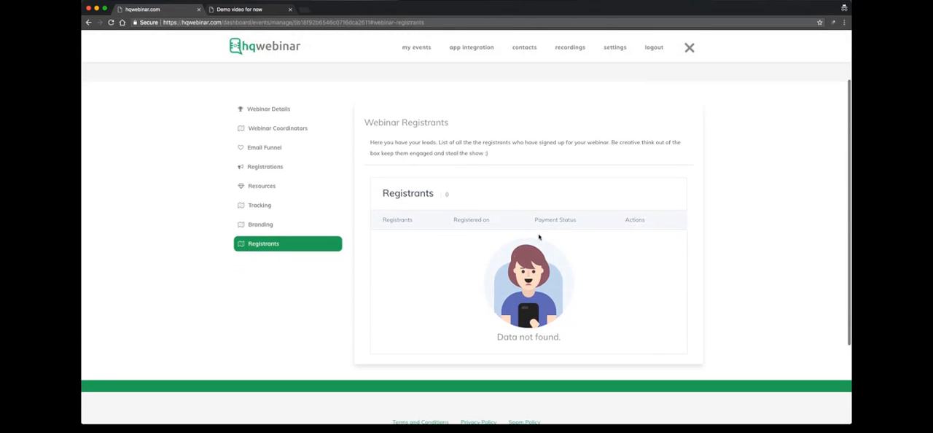
scroll(556, 161, "up", 3)
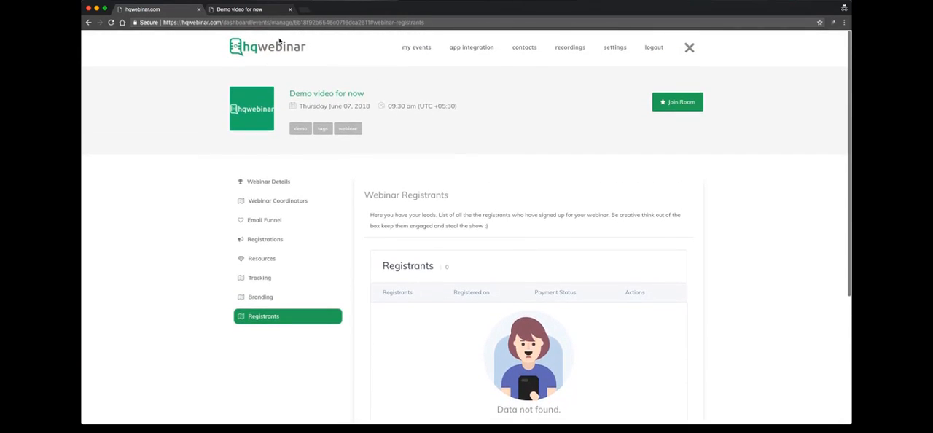
- Register an attendee on the webinar's registration page with the attendee's name and email address
left_click(258, 10)
left_click(373, 288)
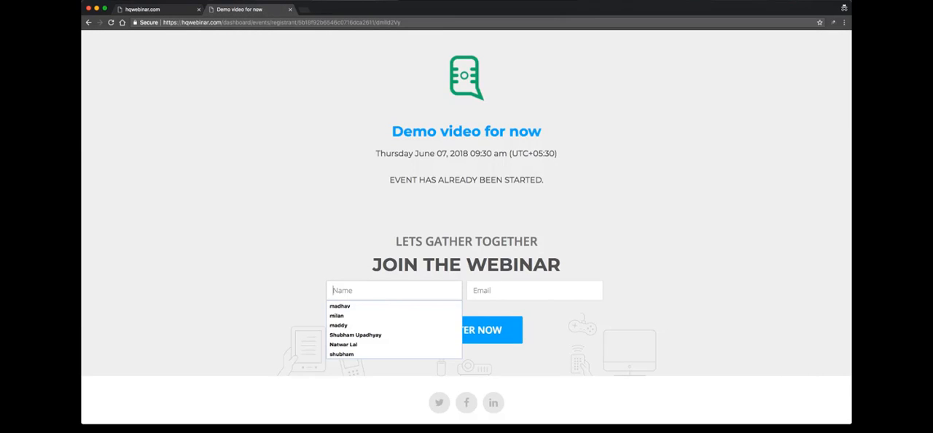
type("shubhan\\")
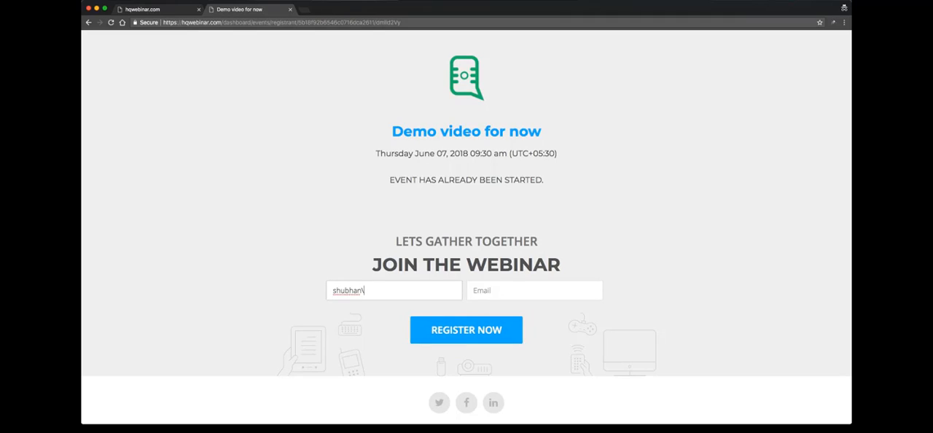
key("BackSpace")
type("m")
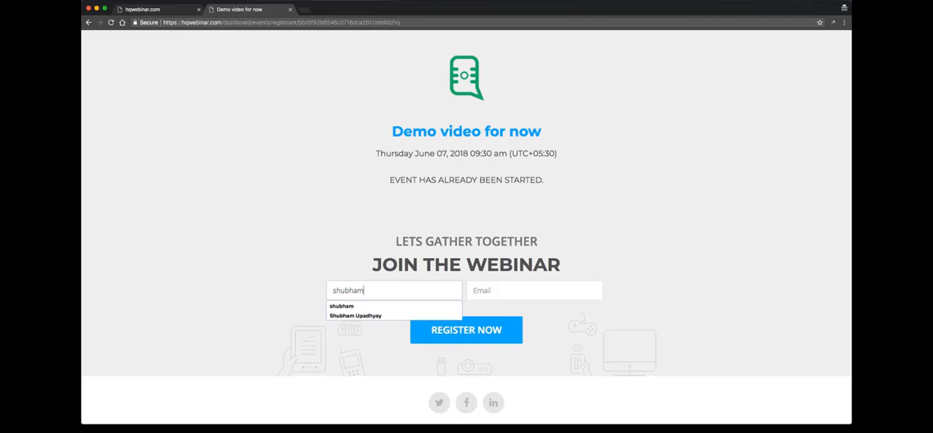
key("Tab")
type("shu")
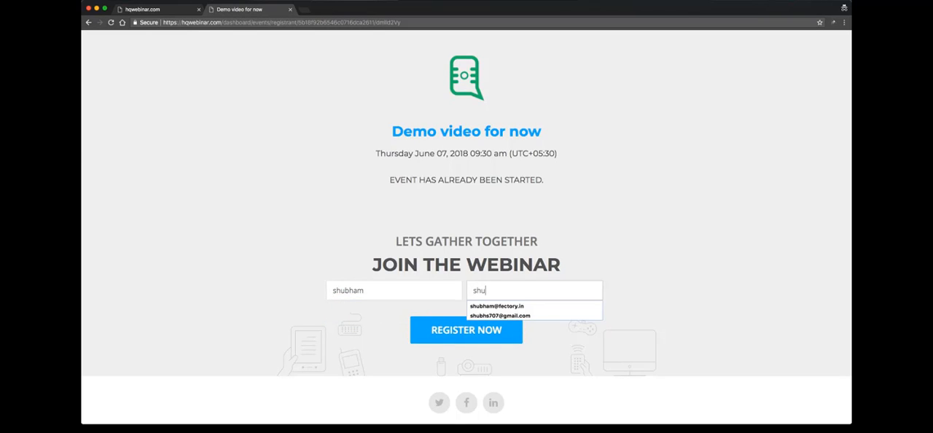
key("Down")
key("Return")
key("Tab")
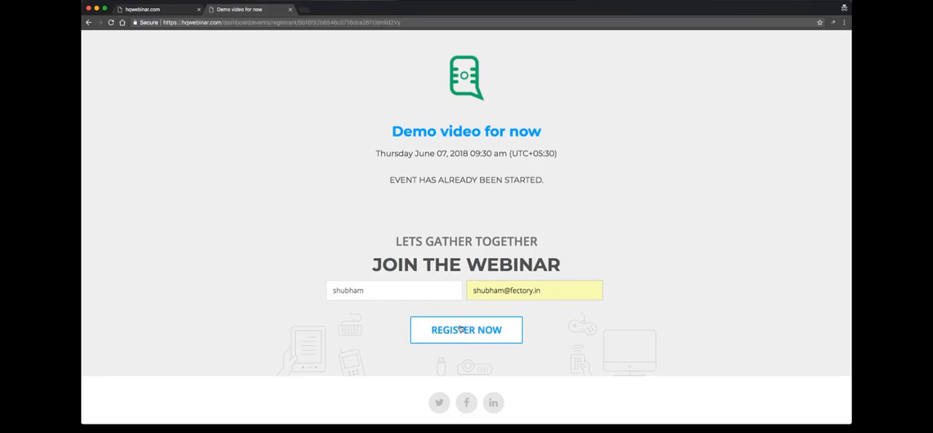
left_click(569, 233)
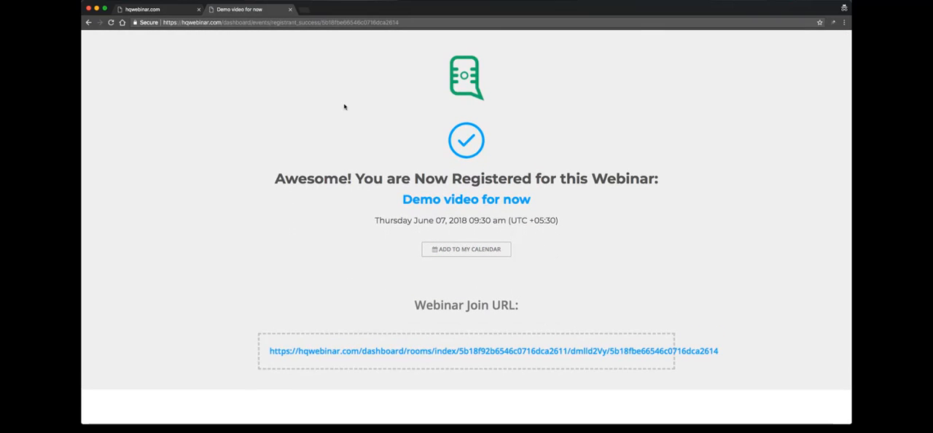
- Refresh the webinar's Registrants list, review the join URL on the registration success page, and return to the list
left_click(160, 9)
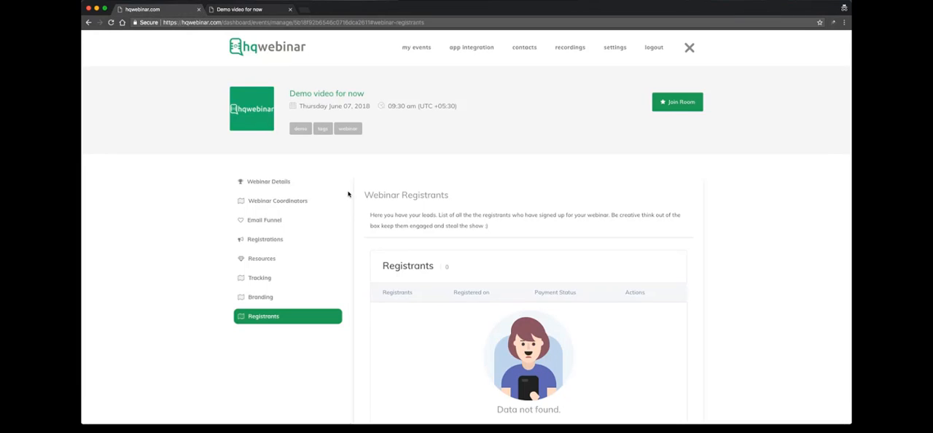
left_click(268, 318)
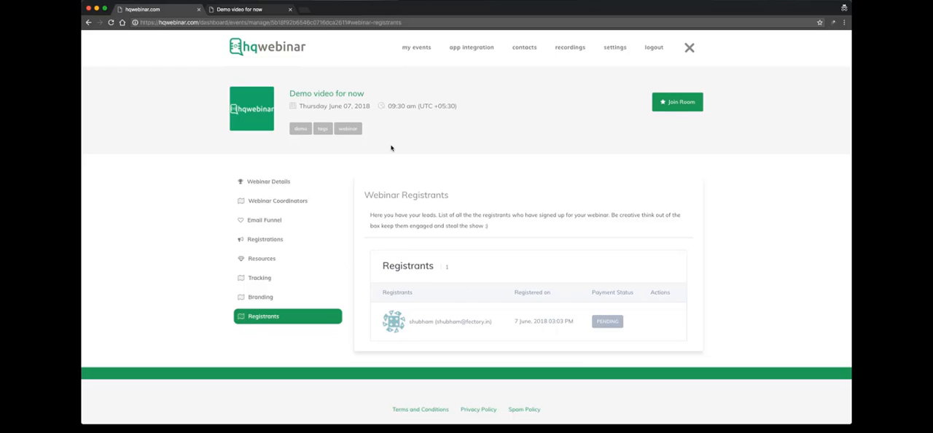
left_click(222, 7)
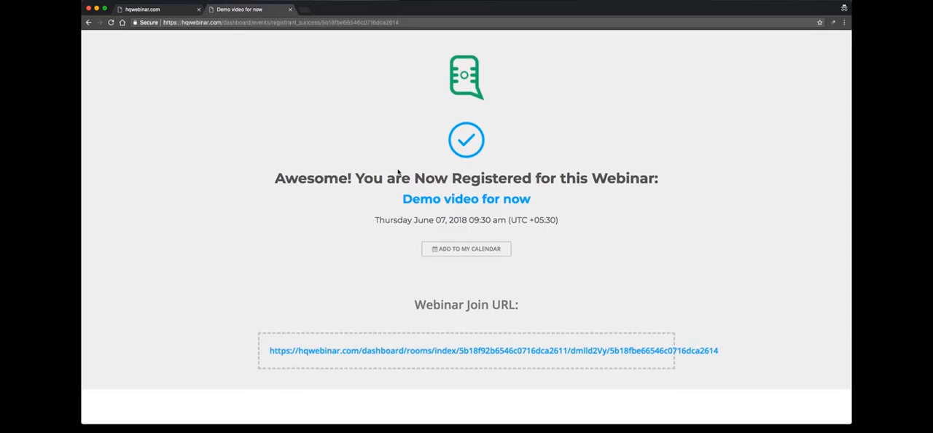
scroll(412, 231, "down", 2)
scroll(406, 291, "up", 2)
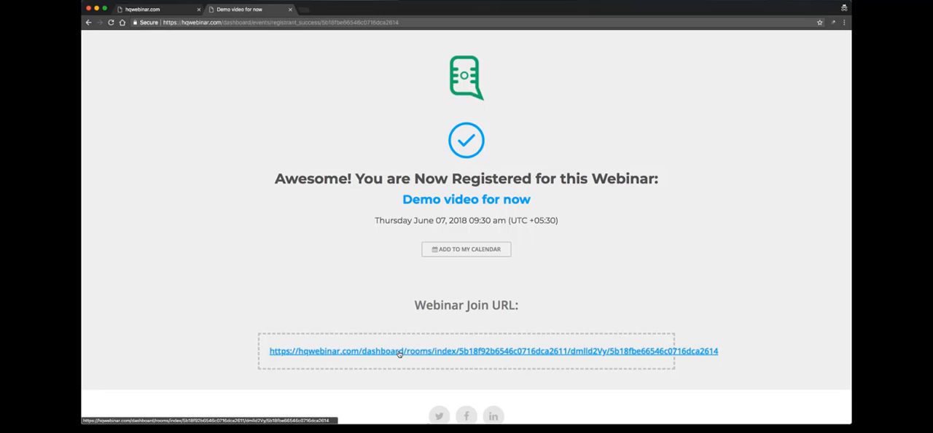
left_click(146, 9)
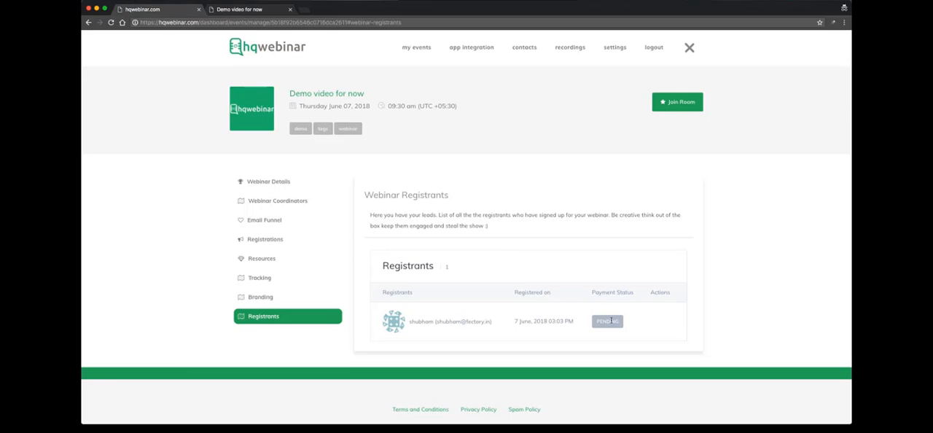
- Join the webinar room as presenter and start the camera and microphone
left_click(277, 181)
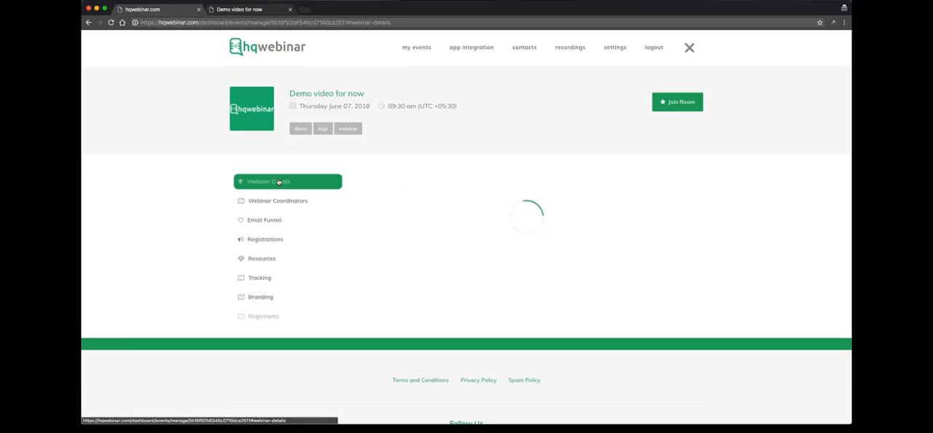
left_click(682, 102)
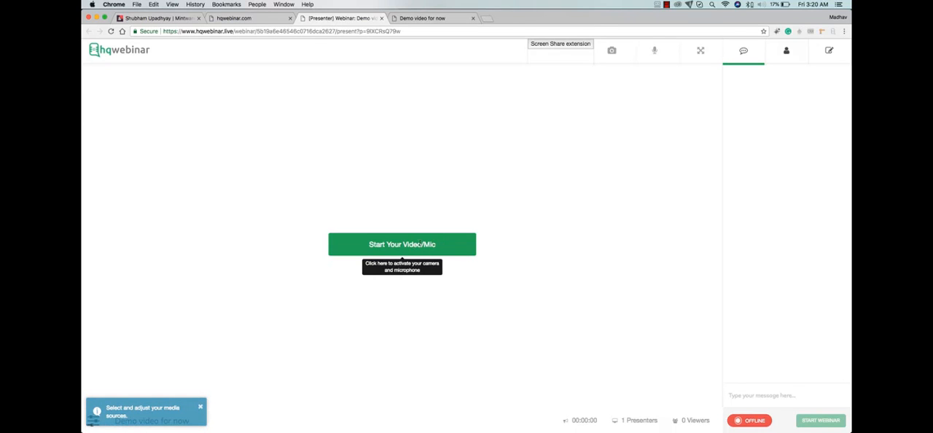
left_click(415, 245)
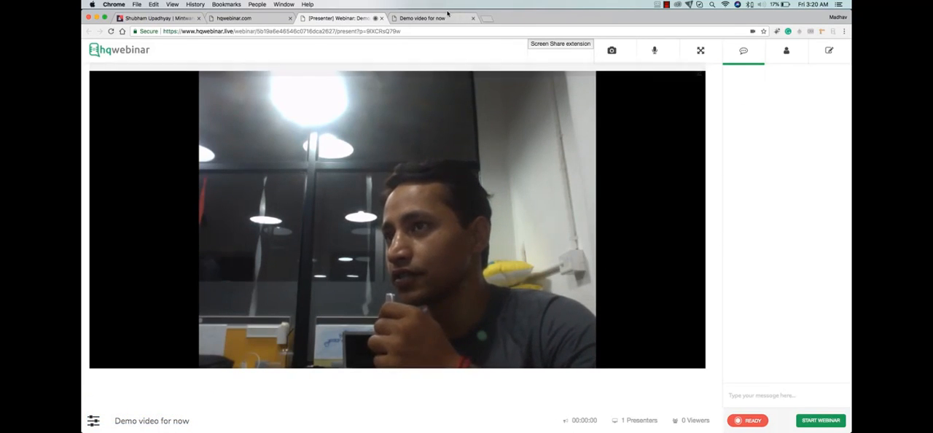
- Register another attendee with the attendee's name and email address, and enter the webinar room through the join URL
key("ctrl+Tab")
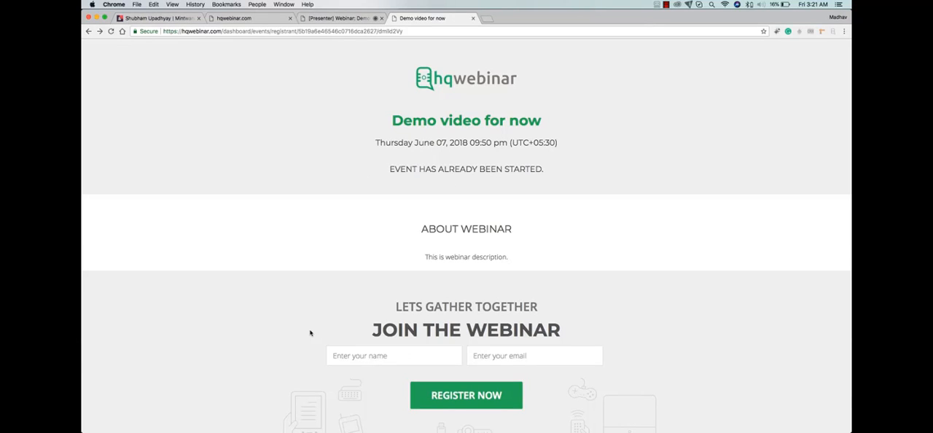
left_click(393, 355)
type("shubham")
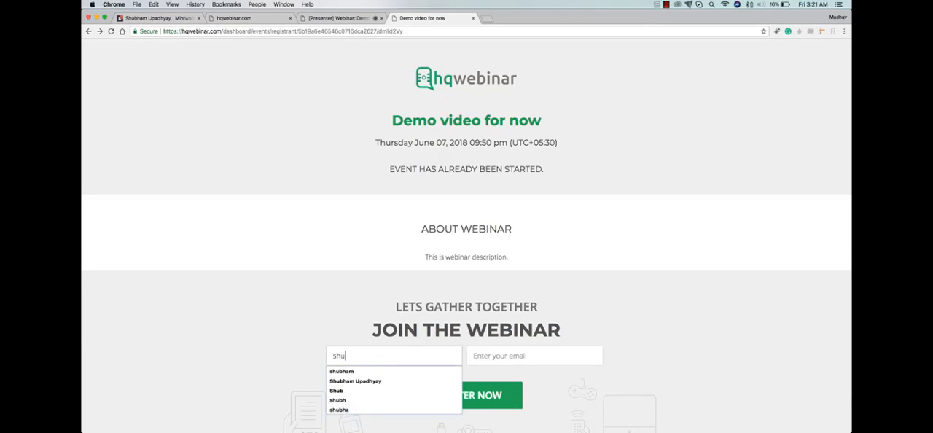
key("Down")
key("Tab")
type("shu")
key("Down")
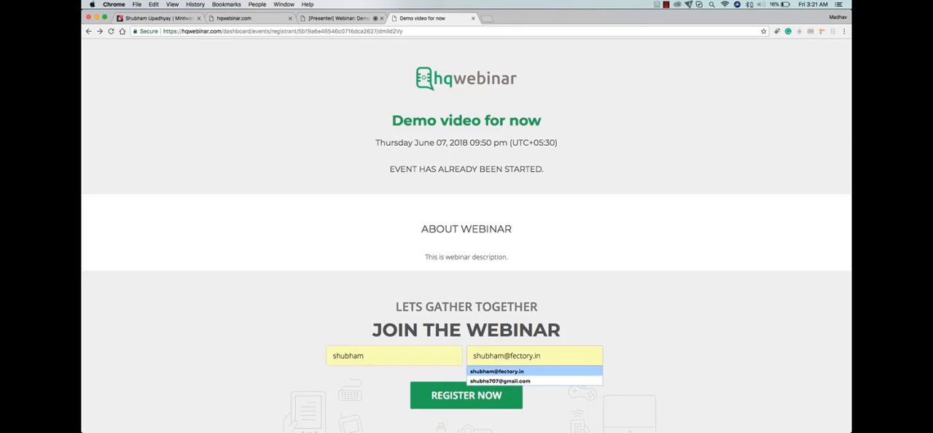
key("Return")
left_click(442, 395)
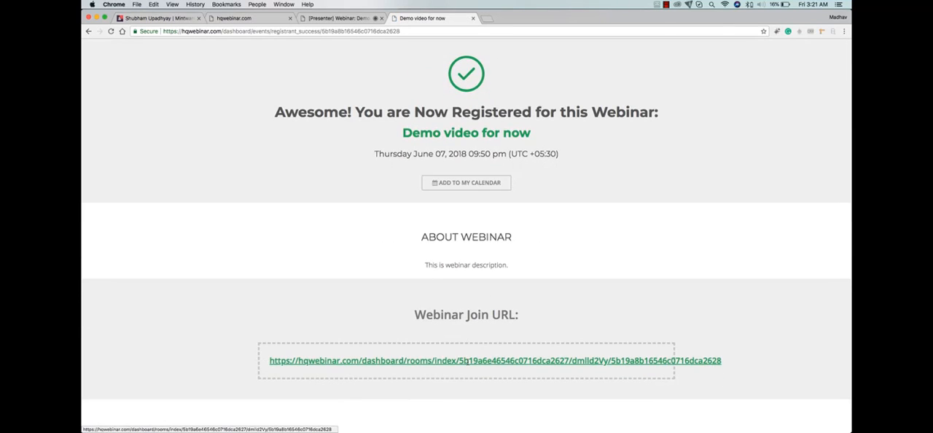
left_click(467, 360)
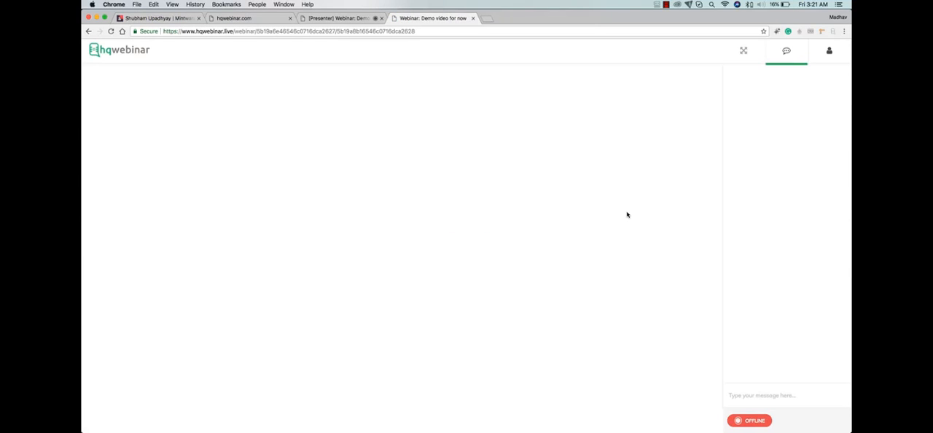
- Check the presenter room's Resources section, and send the live chat message "Hi all can you see me?"
left_click(345, 18)
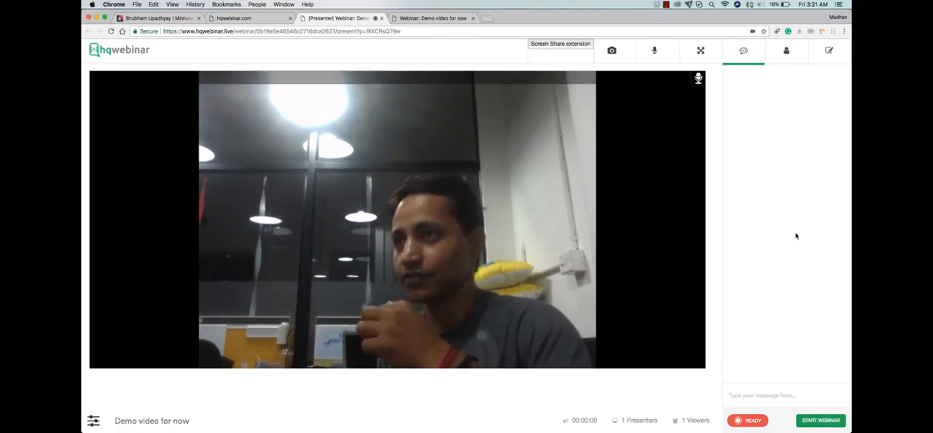
left_click(786, 51)
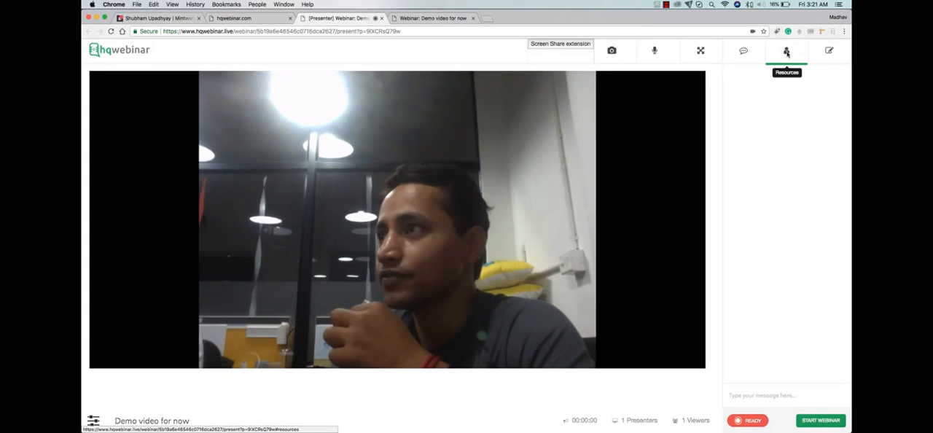
left_click(743, 51)
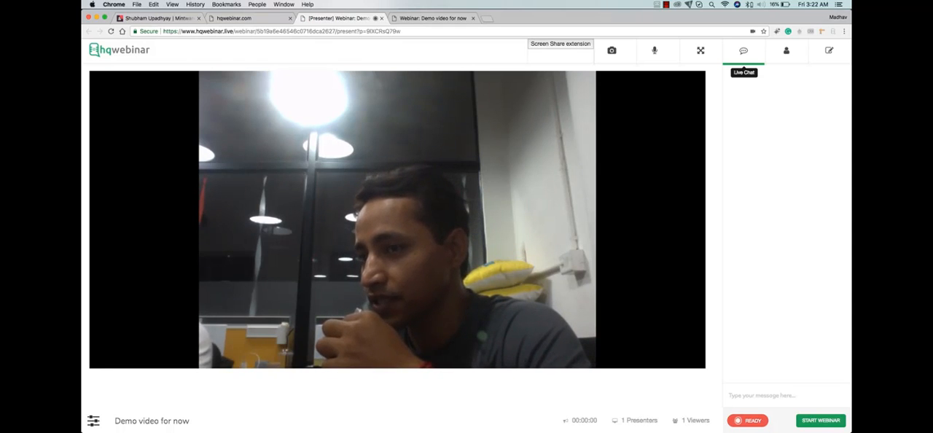
type("all")
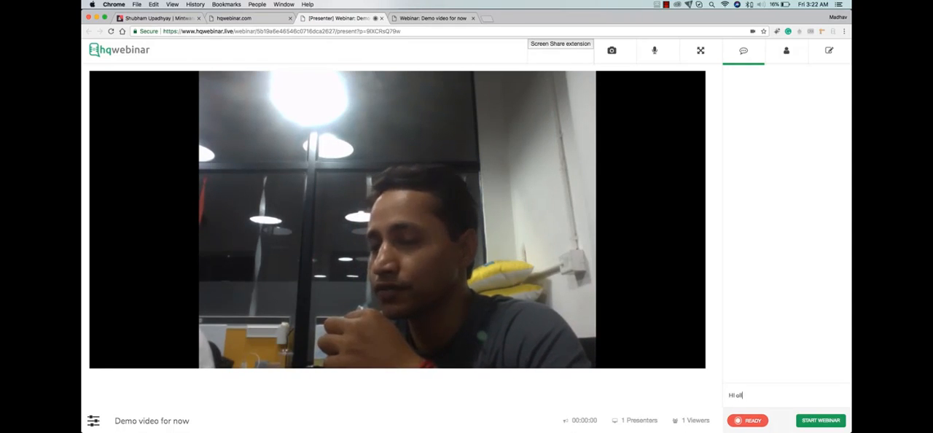
type(" con you see me")
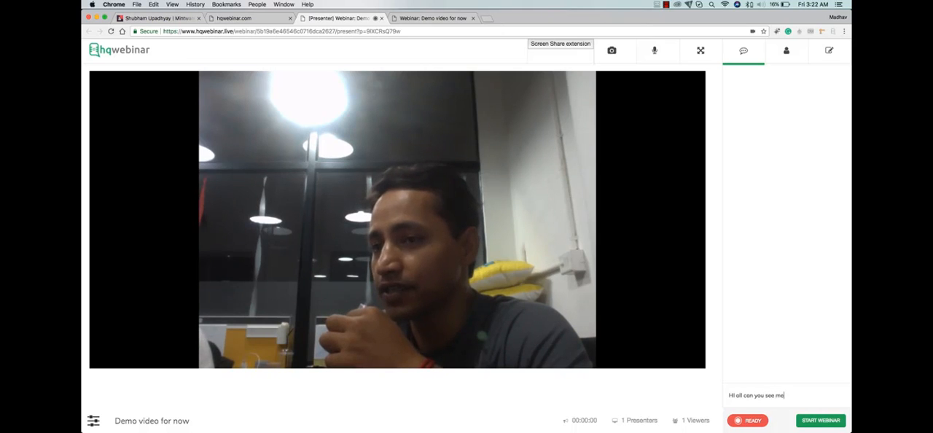
type("?")
key("Return")
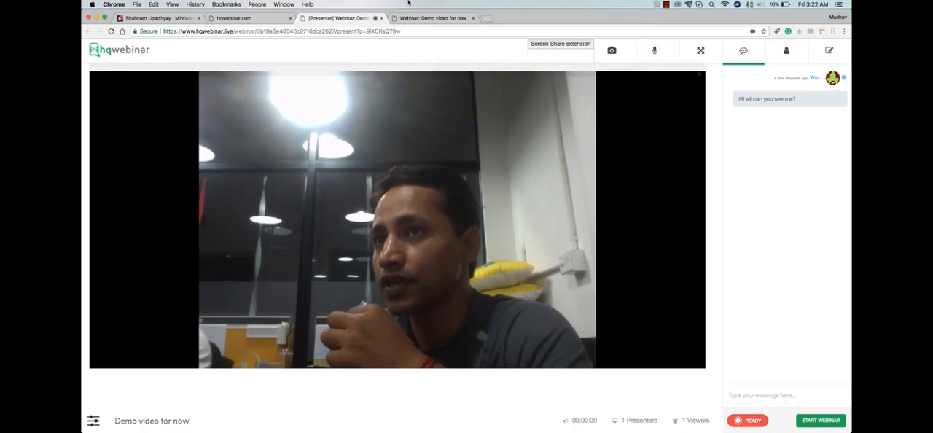
- Reply "NOt yet" in the chat of the attendee's webinar room
left_click(419, 19)
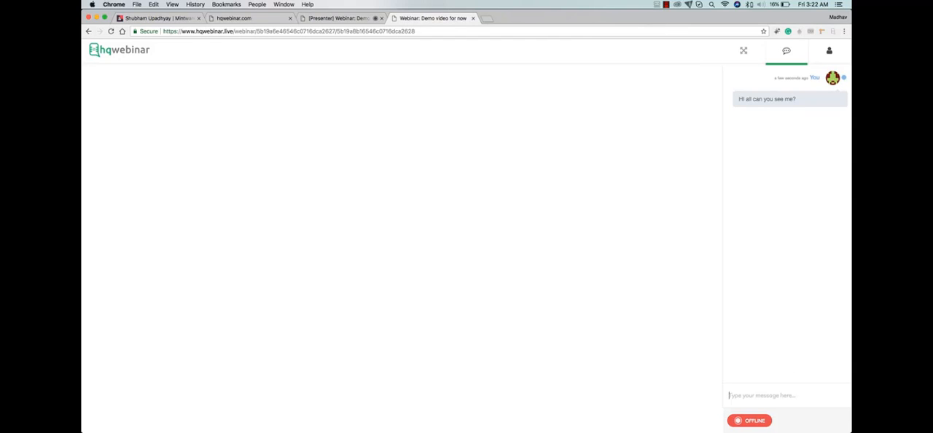
type("NOt yet")
key("Return")
- Send the chat message "Ok let me start this webinar" from the presenter's room
left_click(329, 19)
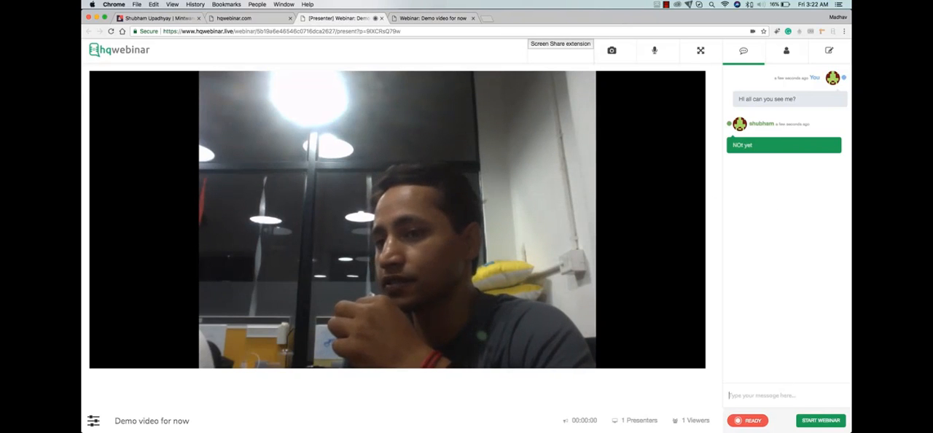
type("Ok let me")
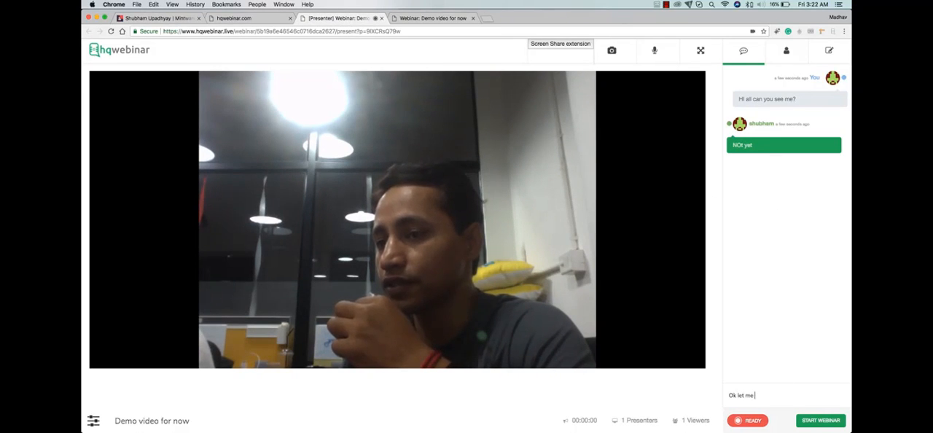
type(" stort this webin")
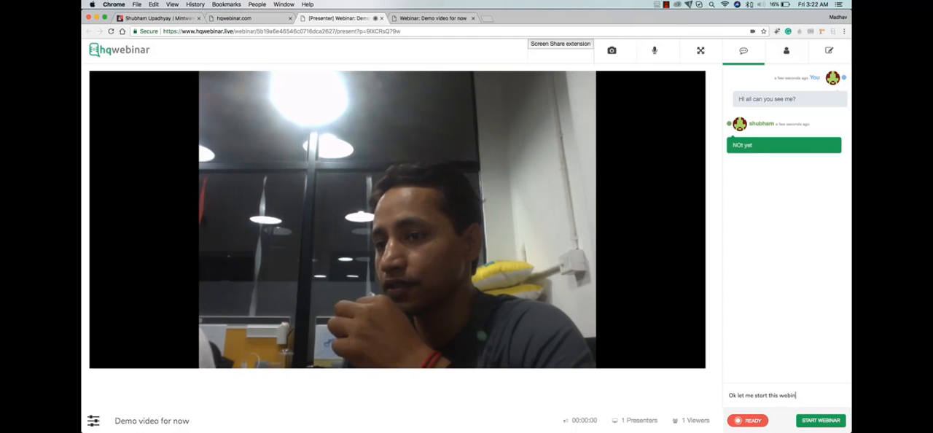
type("ar")
key("Return")
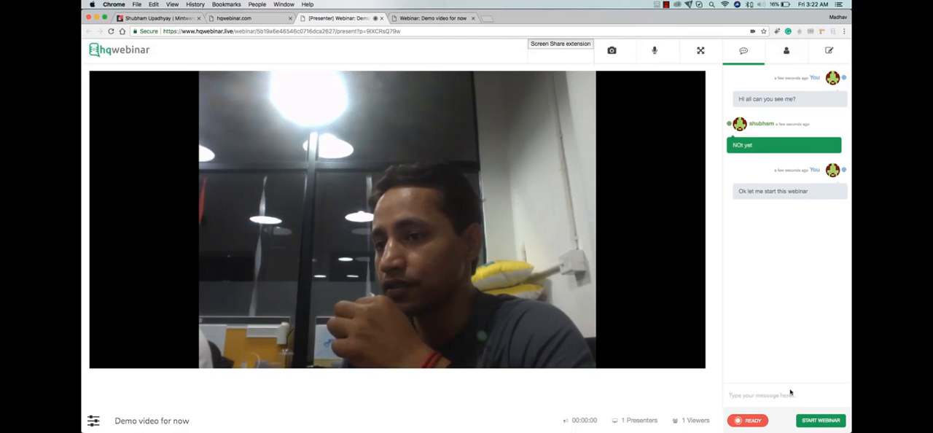
- Reply "cool lets start ow" in the attendee's chat, and start the webinar from the presenter's room
left_click(432, 17)
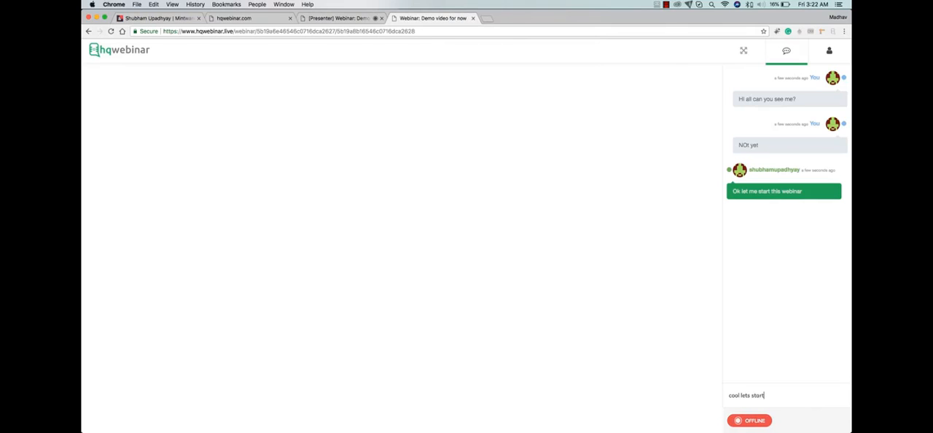
key("Return")
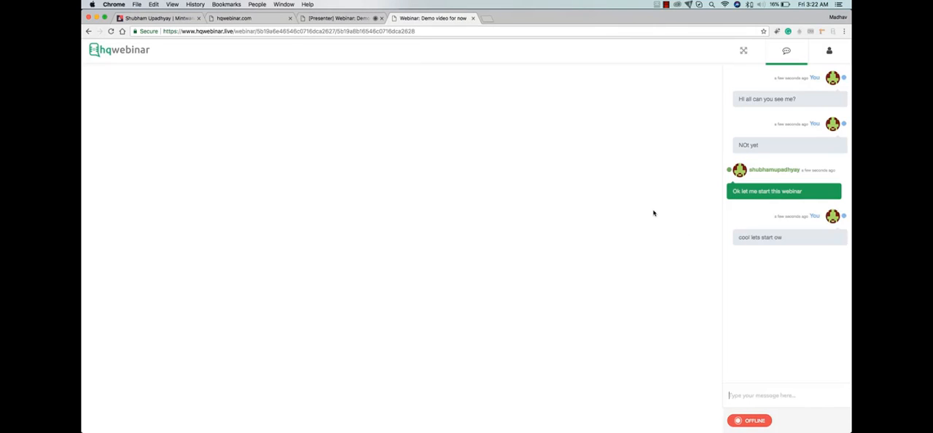
left_click(346, 18)
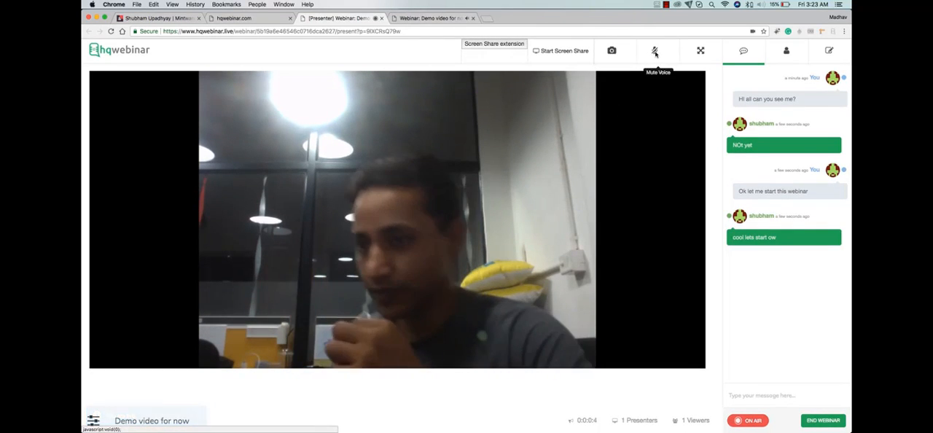
- Send the chat messages "I can see you now" and ":)" from the attendee's webinar room
left_click(456, 19)
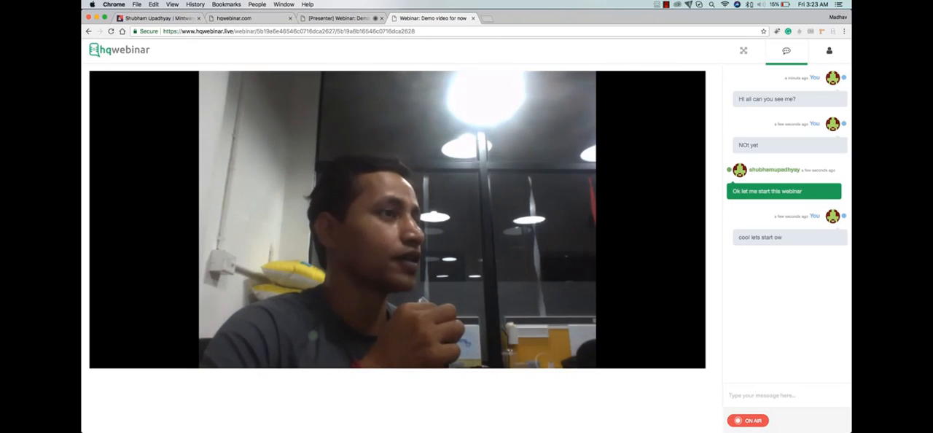
type("I can see you now")
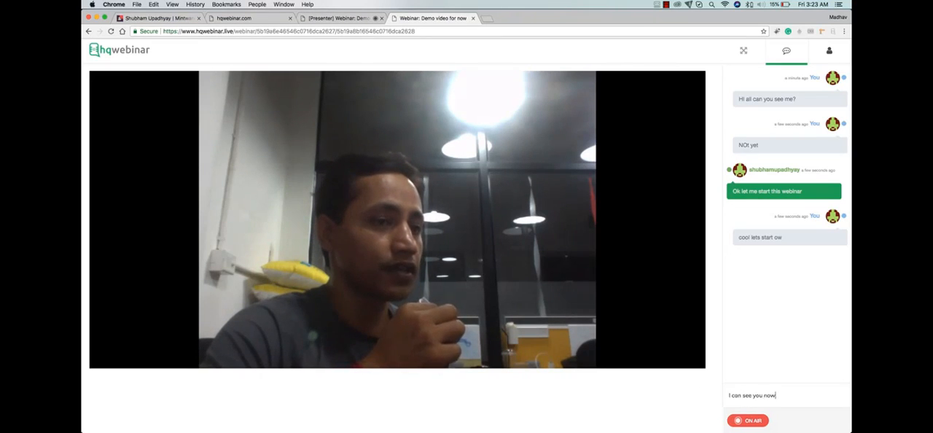
key("Return")
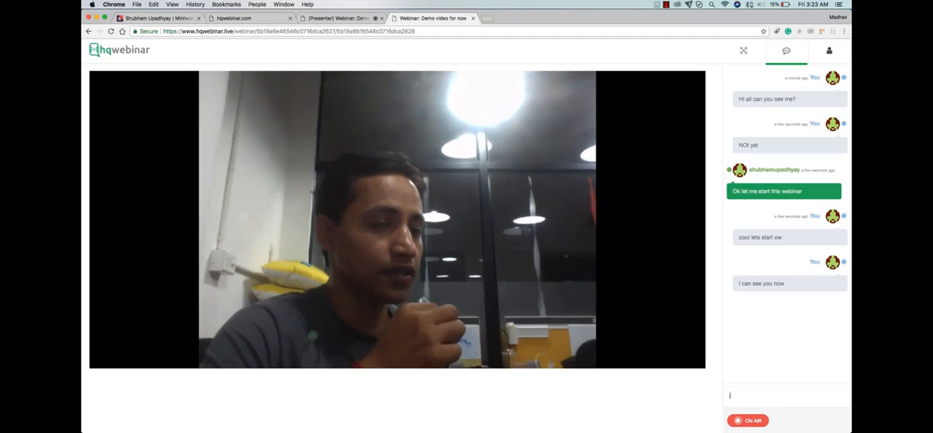
type(":)")
key("Return")
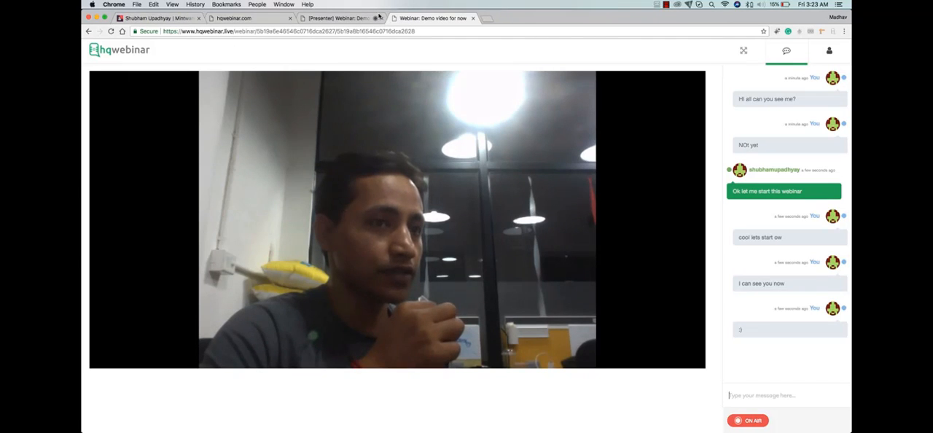
- Reply "Awesome!" in the presenter's chat, and check the message in the attendee's webinar room
left_click(379, 16)
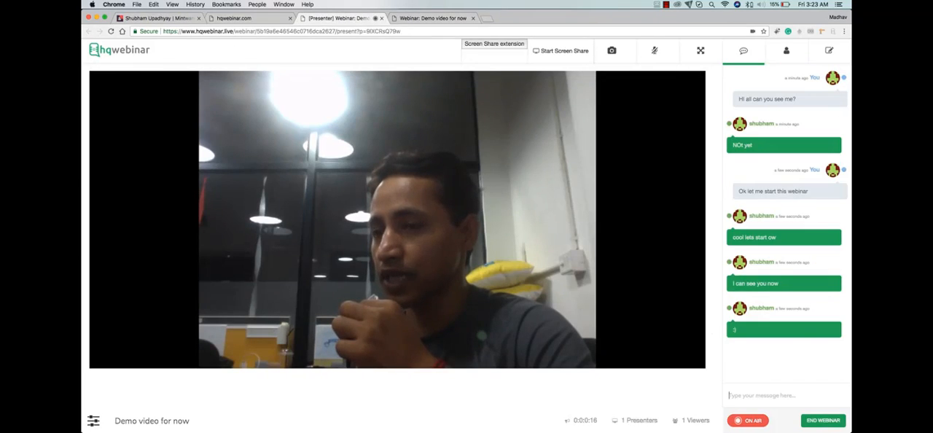
type("Awes")
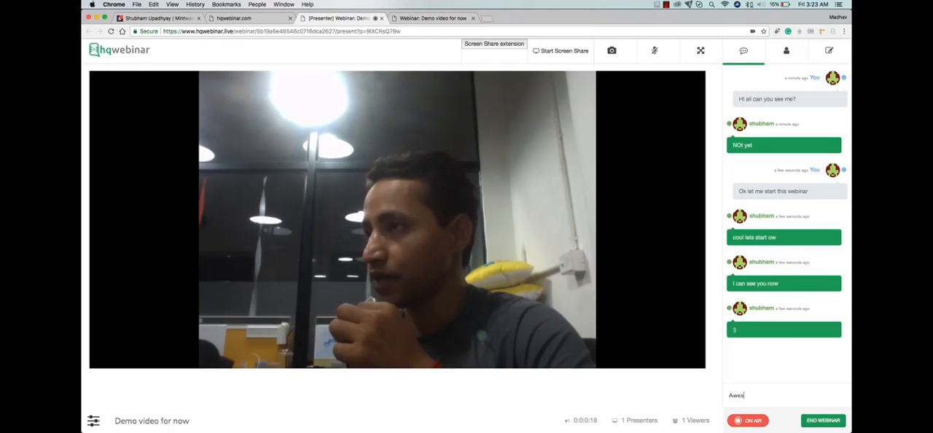
type("ome!")
key("Return")
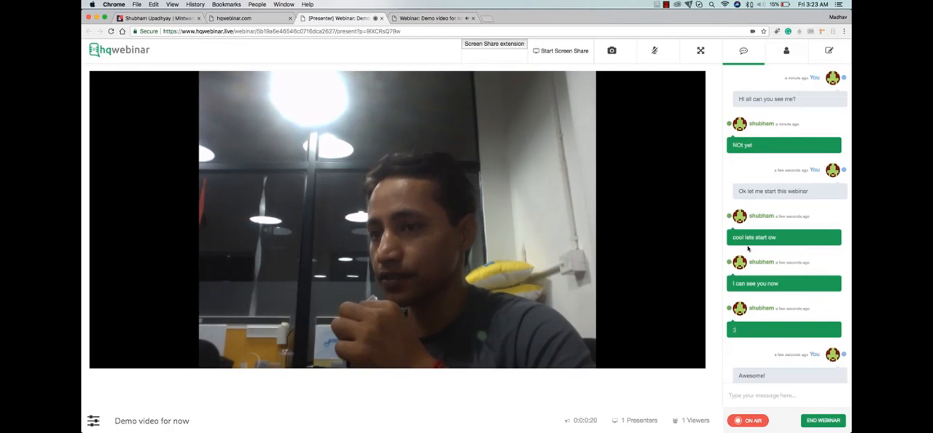
key("ctrl+Tab")
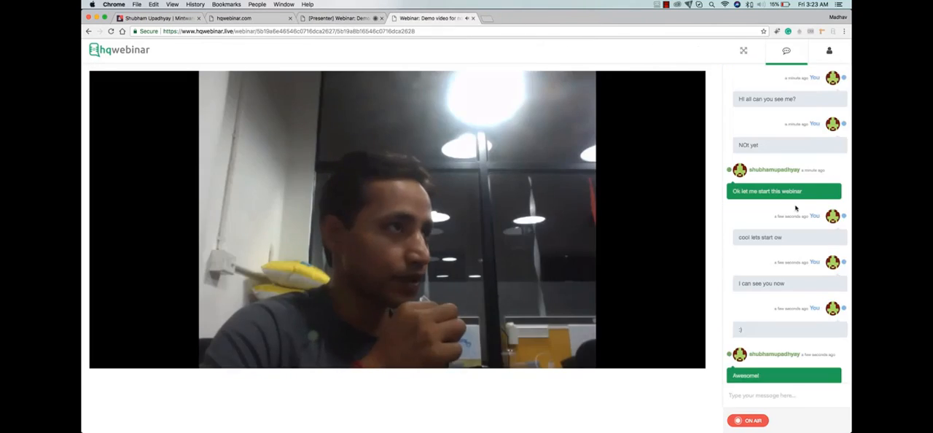
scroll(795, 208, "down", 1)
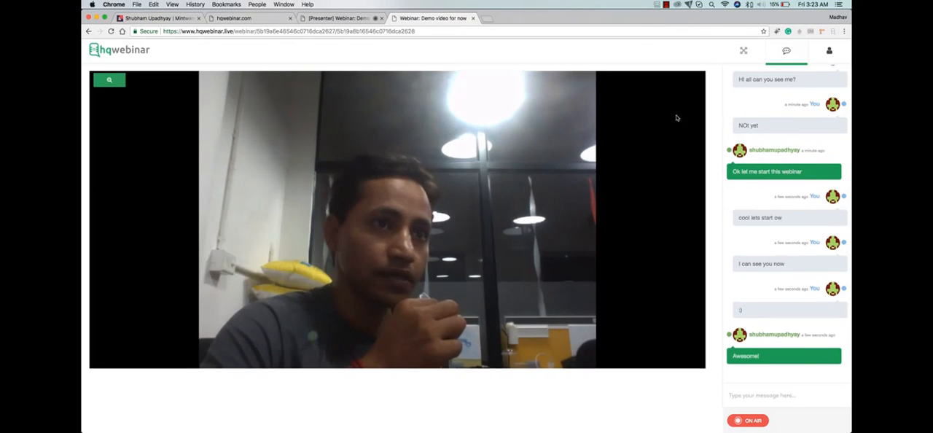
- Share the JV Invite - HQwebinar.com application window from the presenter's room and enlarge the shared screen
left_click(332, 19)
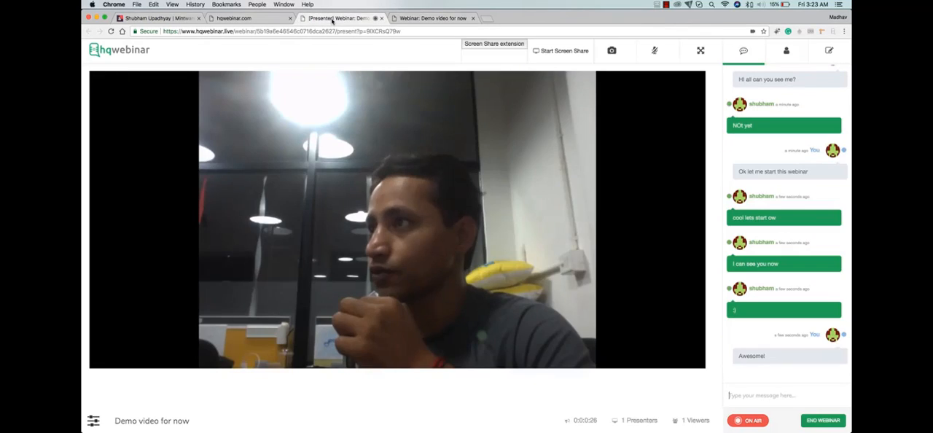
left_click(556, 50)
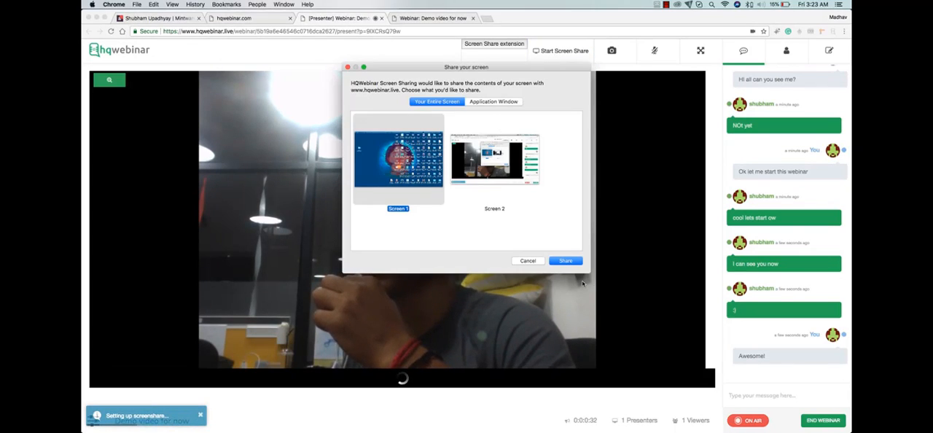
left_click(472, 102)
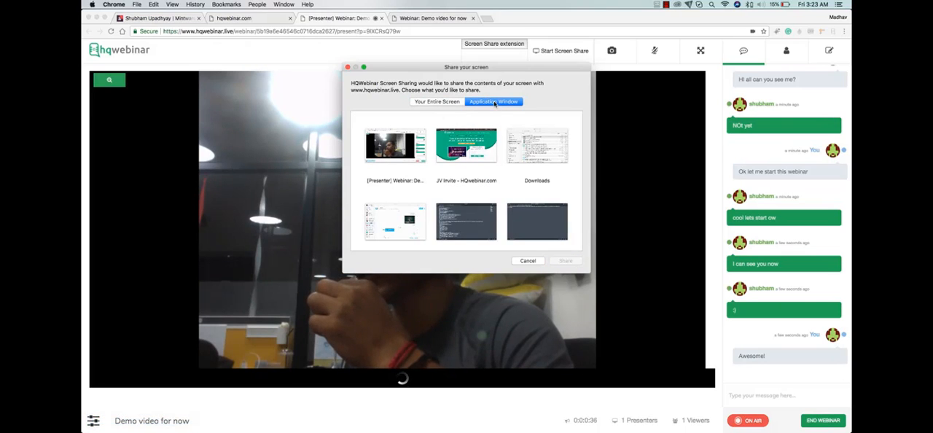
left_click(472, 146)
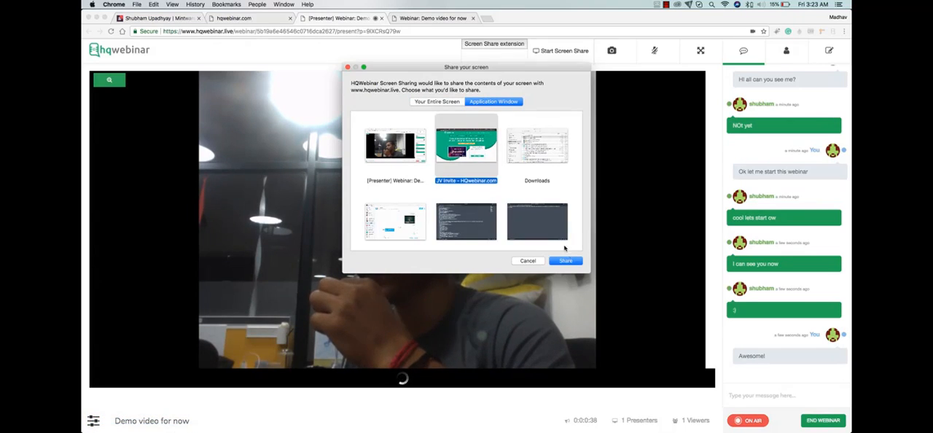
left_click(566, 260)
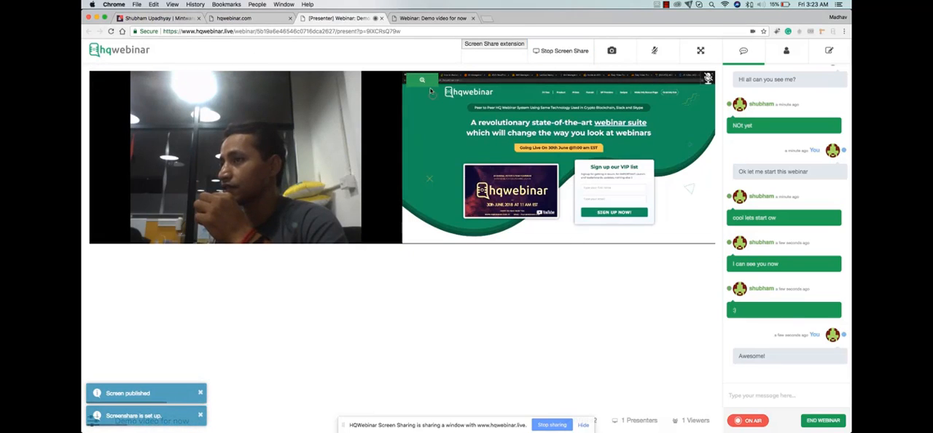
left_click(423, 80)
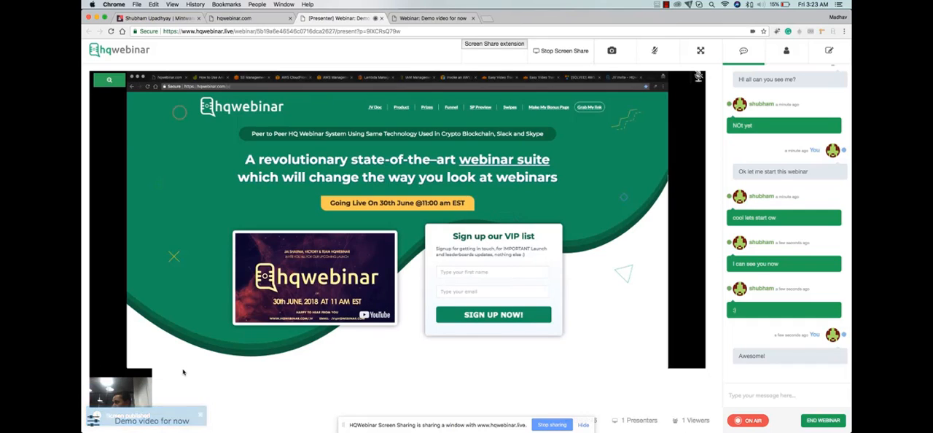
mouse_move(145, 373)
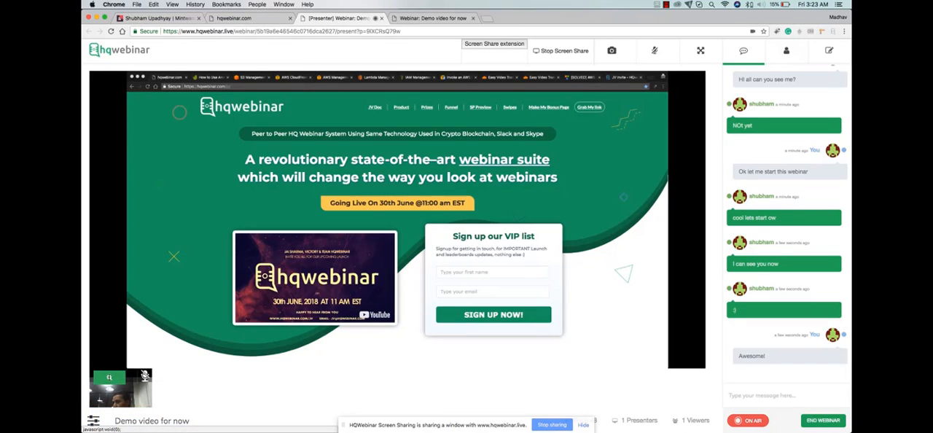
- Enlarge the webcam view in the presenter's room, and enlarge the shared screen in the attendee's webinar room
left_click(109, 377)
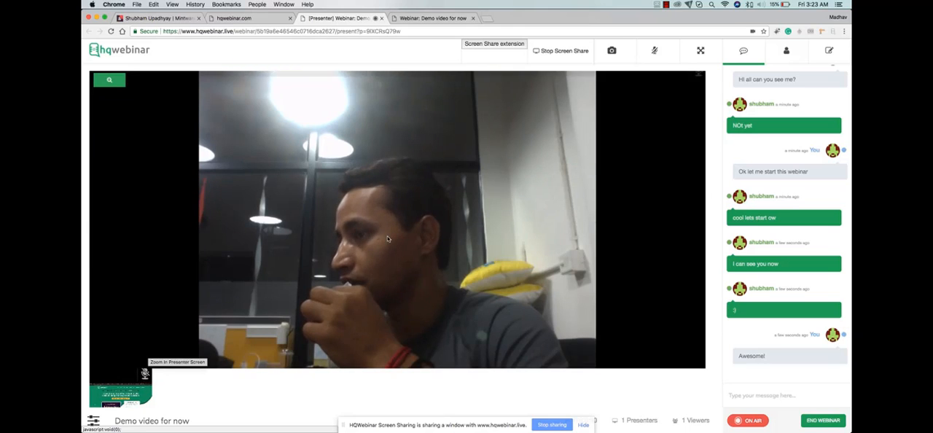
left_click(441, 19)
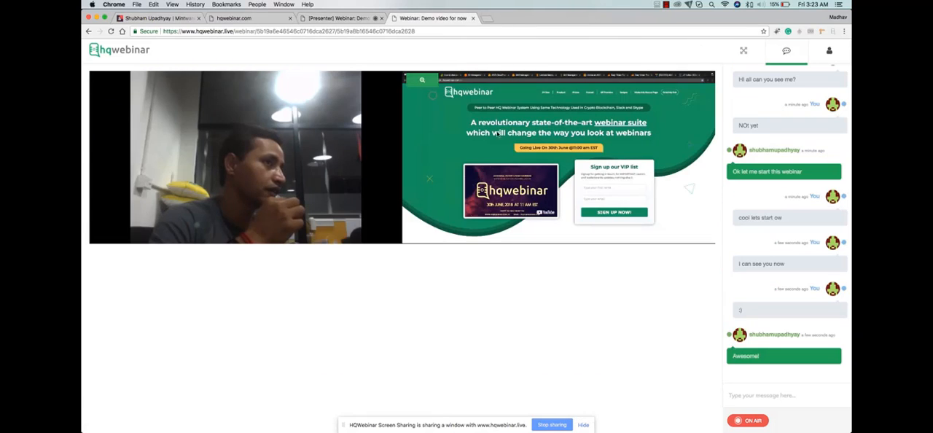
left_click(422, 80)
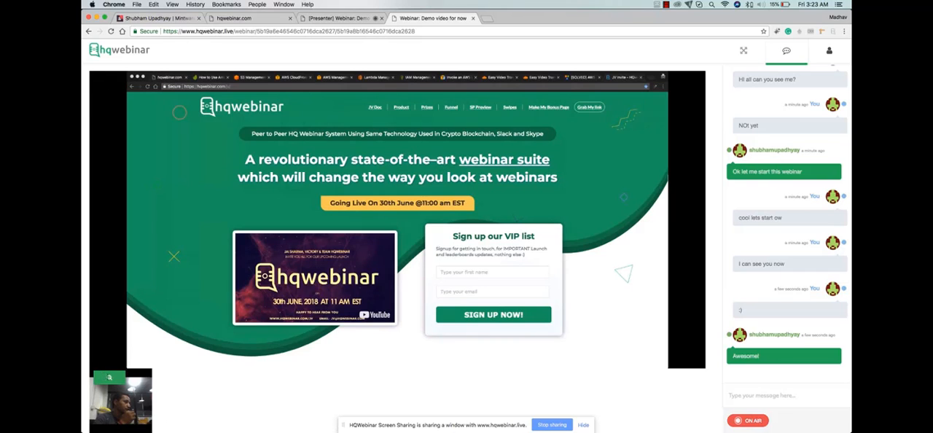
- Swap the enlarged view in the attendee's room back and forth between the presenter's webcam and the shared screen
left_click(110, 377)
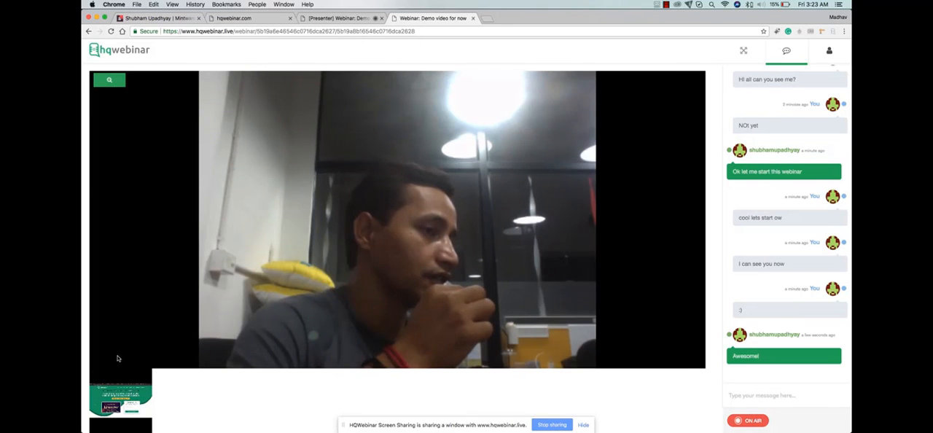
mouse_move(110, 377)
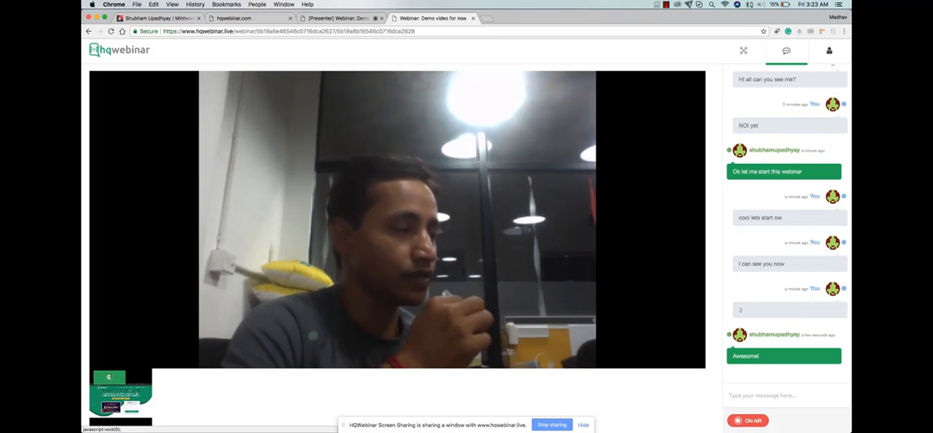
left_click(109, 377)
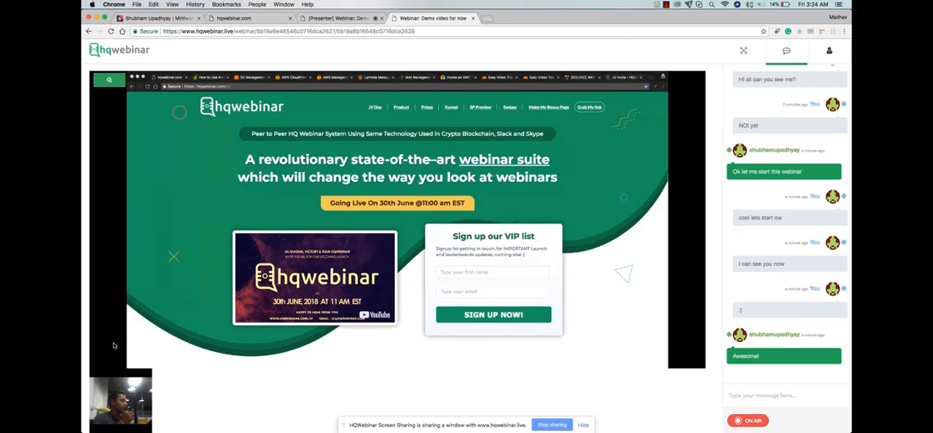
left_click(109, 376)
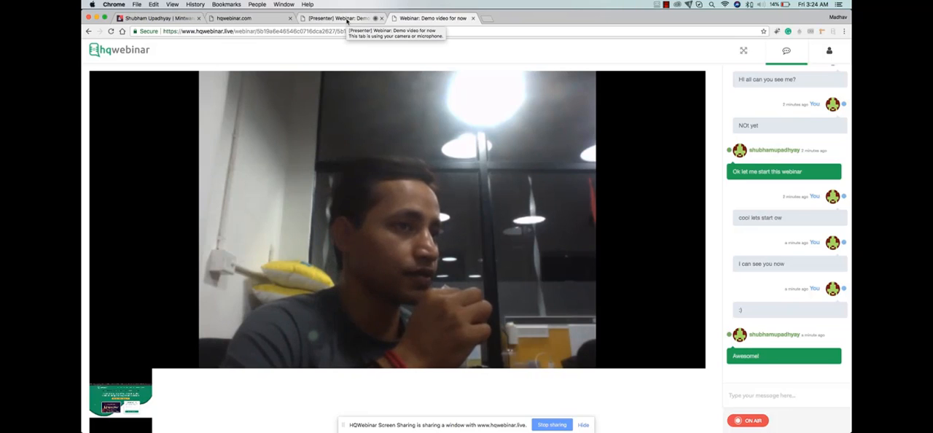
mouse_move(110, 379)
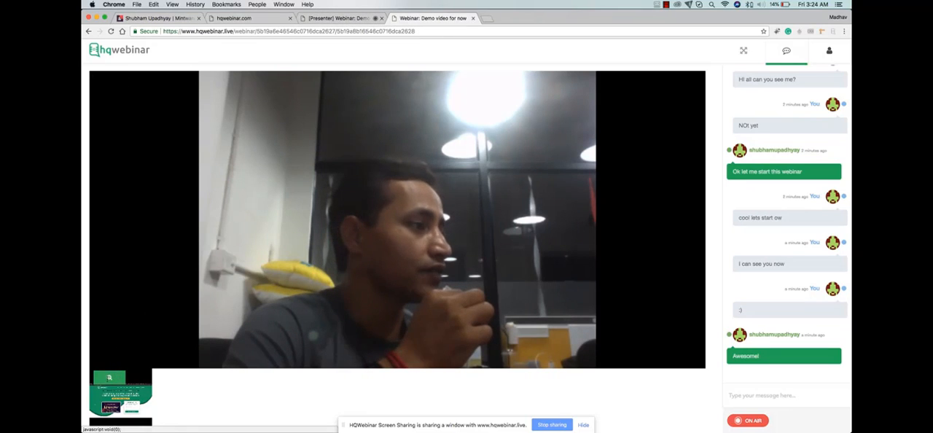
left_click(109, 378)
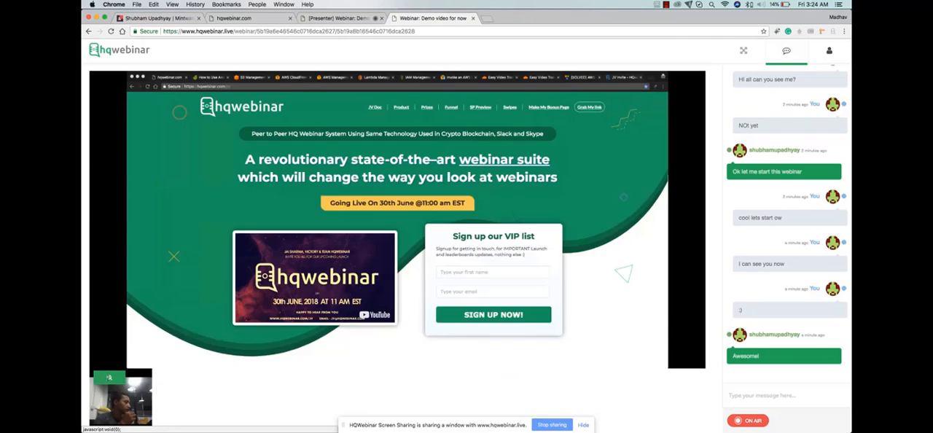
left_click(109, 378)
left_click(110, 378)
left_click(109, 377)
- Turn the camera off and on repeatedly in the presenter's room, and toggle the voice mute
left_click(352, 18)
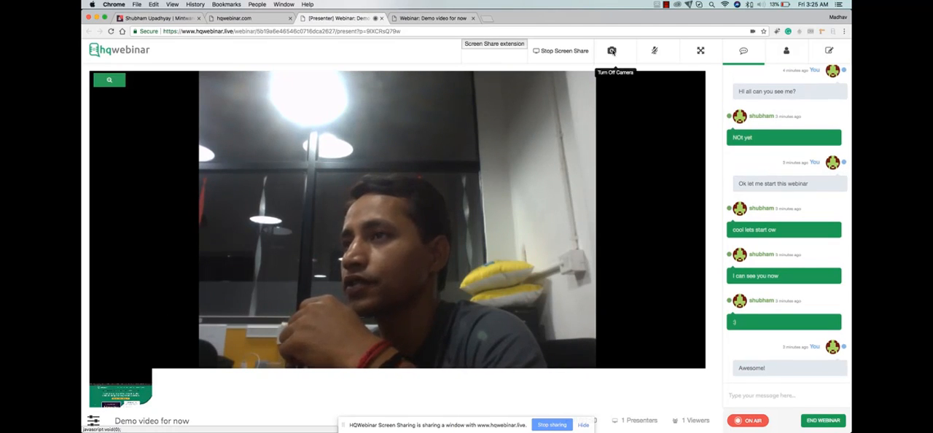
left_click(611, 51)
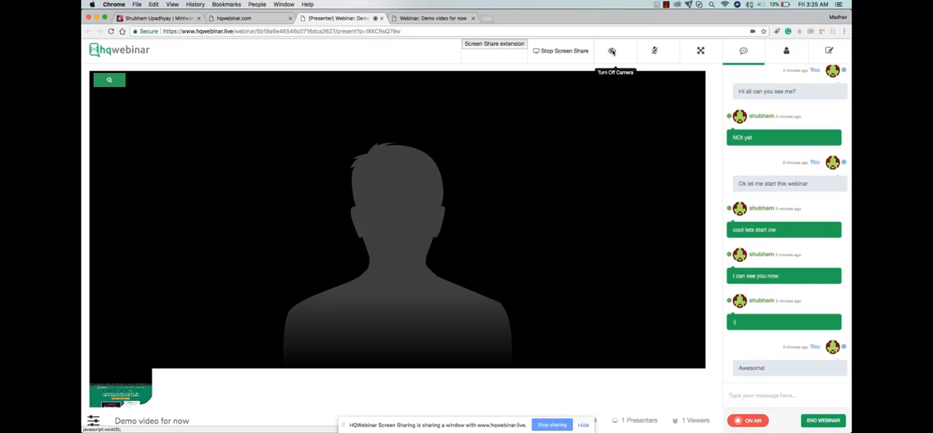
left_click(612, 51)
left_click(612, 52)
left_click(612, 52)
left_click(612, 52)
left_click(612, 52)
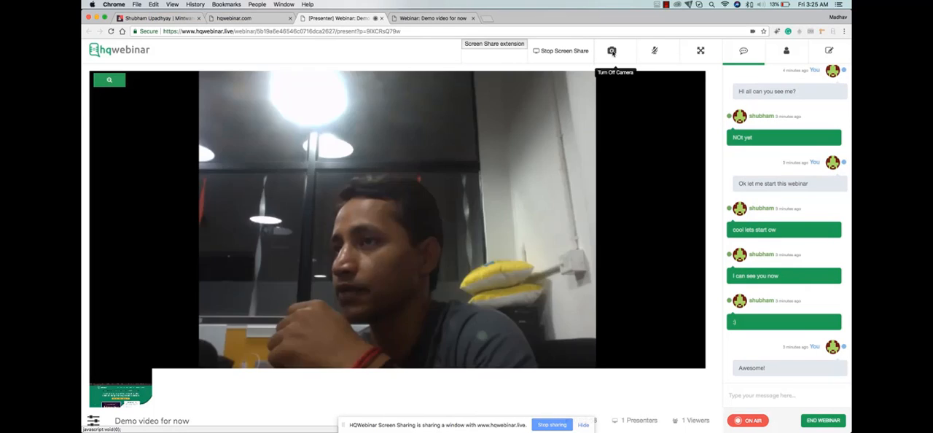
left_click(655, 51)
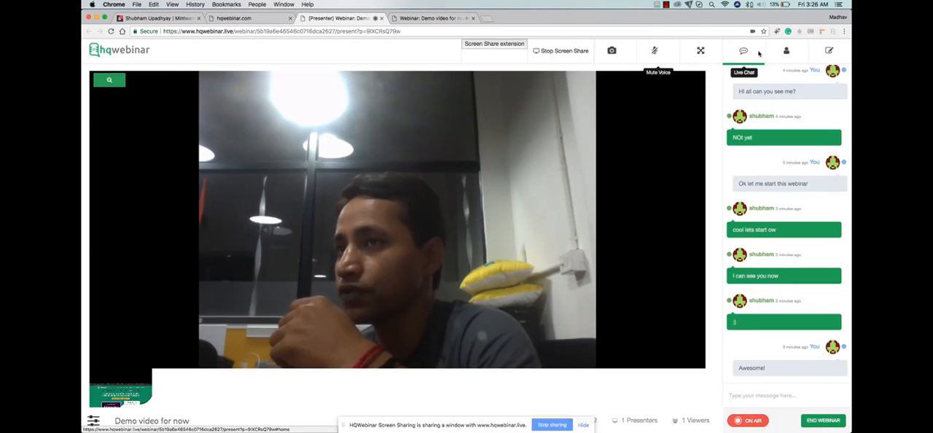
- Add the note "Hi this is note" and two filler-text notes to the webinar's notes in the presenter's room
left_click(828, 50)
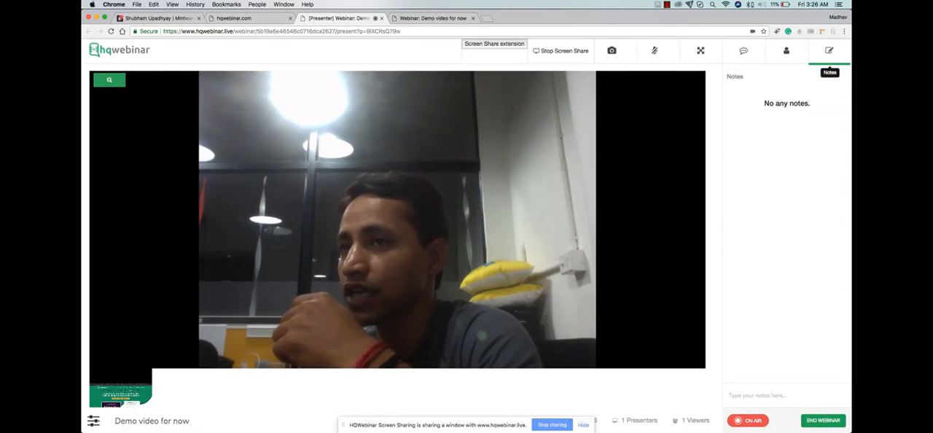
left_click(772, 396)
type("Hi")
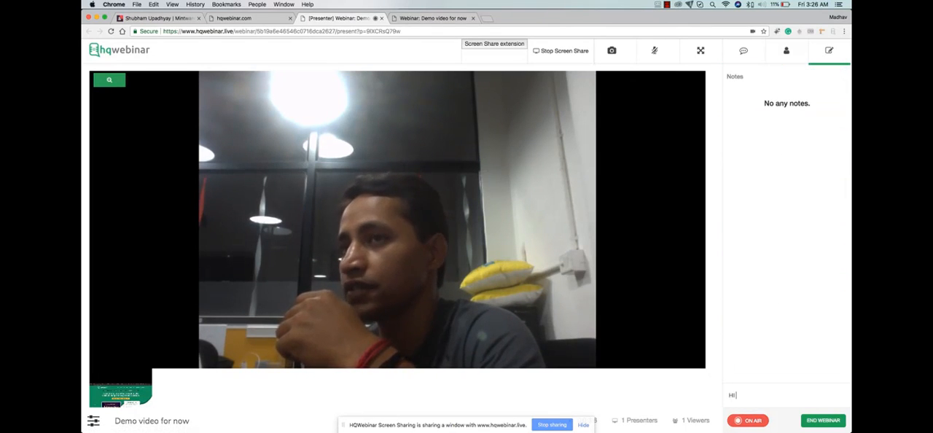
type(" this is not")
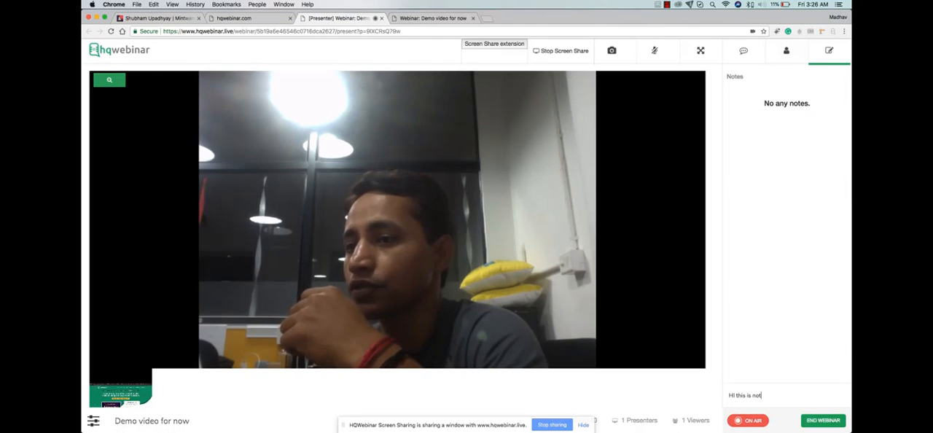
type("e")
key("Return")
type("sdf")
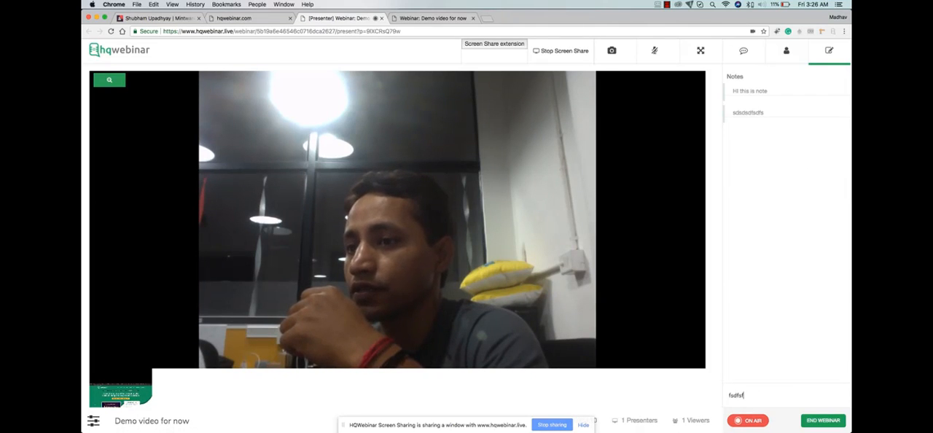
type("sfkjhsdfs fsdjkhfsjk fsufhsd fjksdhfjksd hfskd")
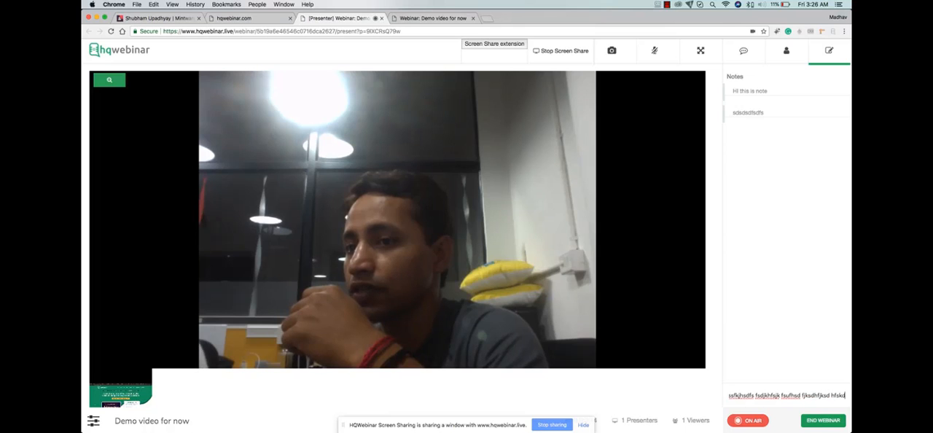
key("Return")
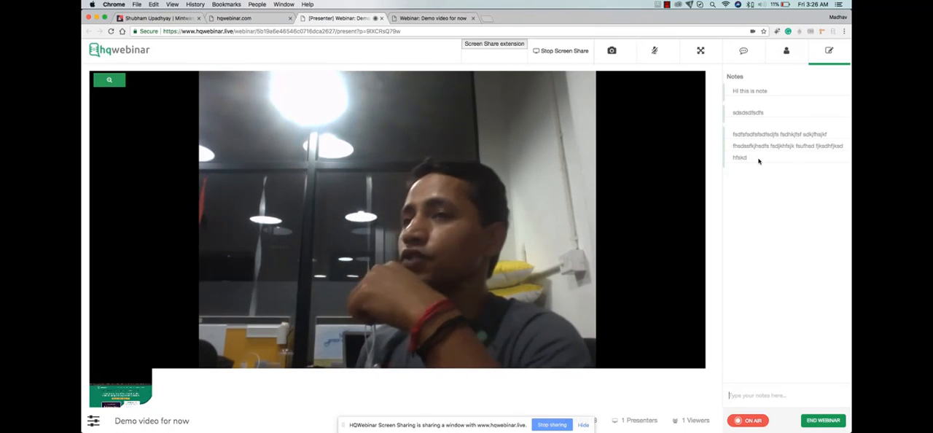
- End the webinar from the presenter's room, and give it a five-star rating on the attendee's thank-you page
left_click(743, 50)
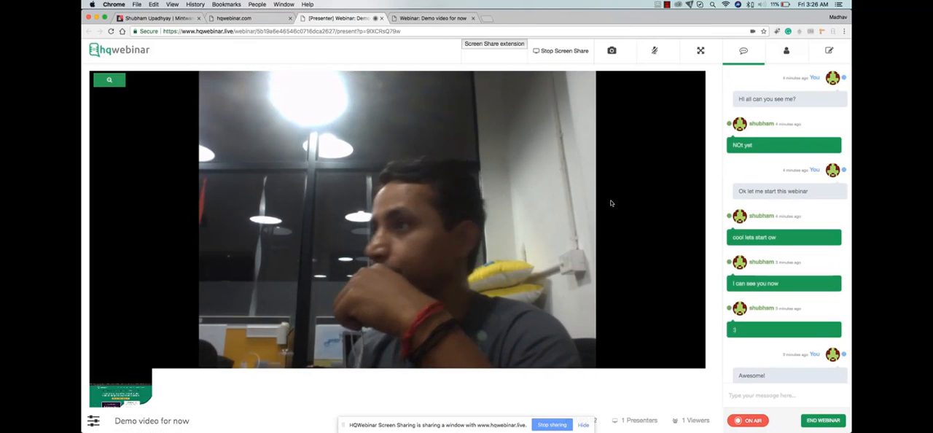
left_click(820, 421)
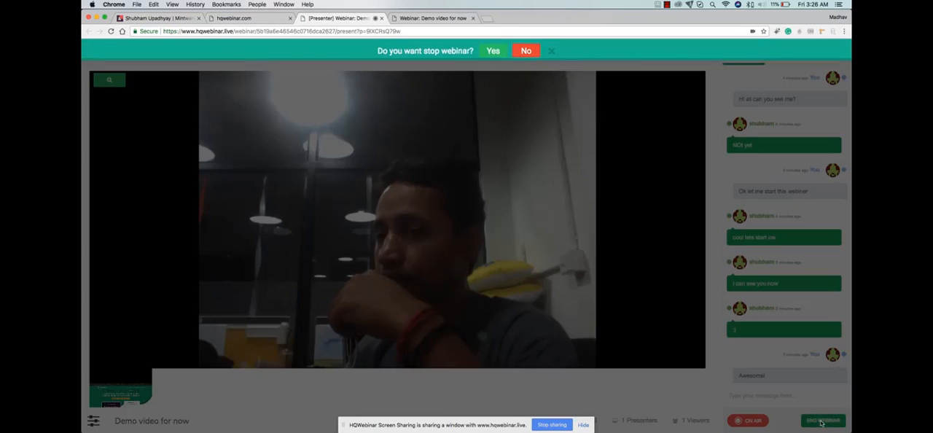
left_click(525, 51)
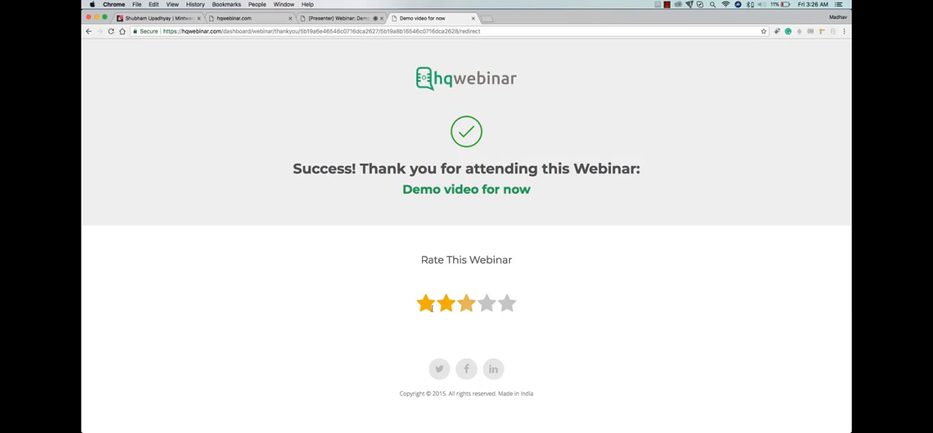
left_click(506, 304)
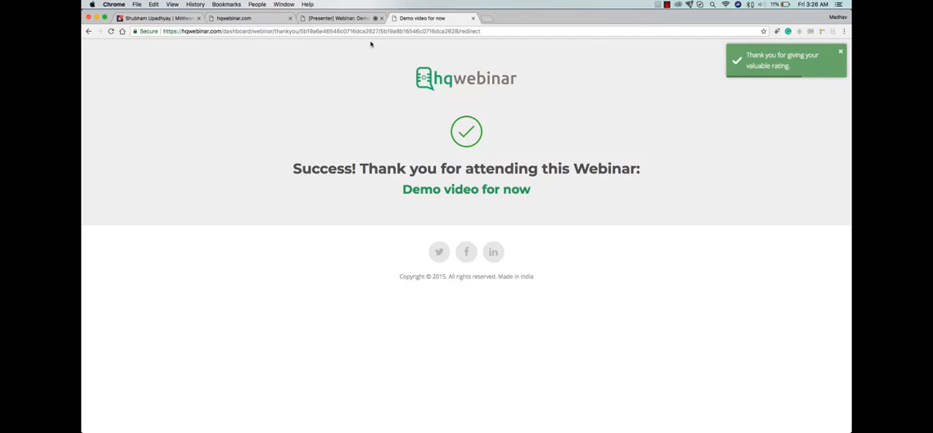
- Return to the dashboard from the presenter's room and open the attendee list of the latest past webinar, Demo video for now
left_click(353, 20)
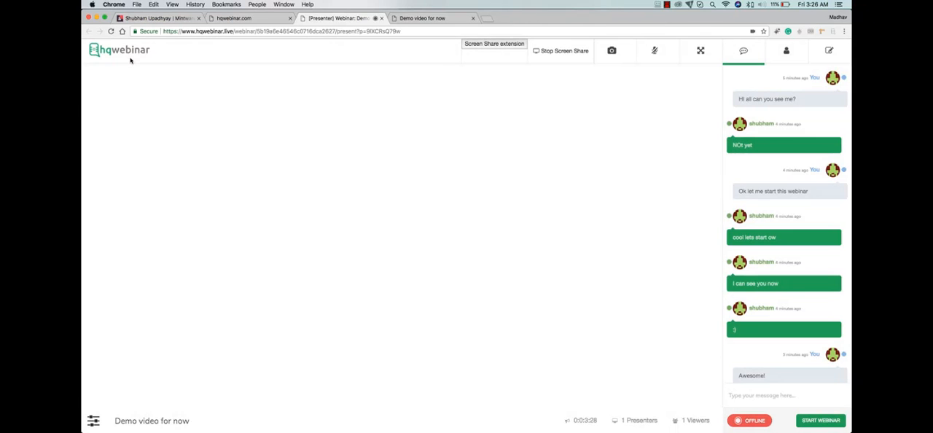
left_click(119, 50)
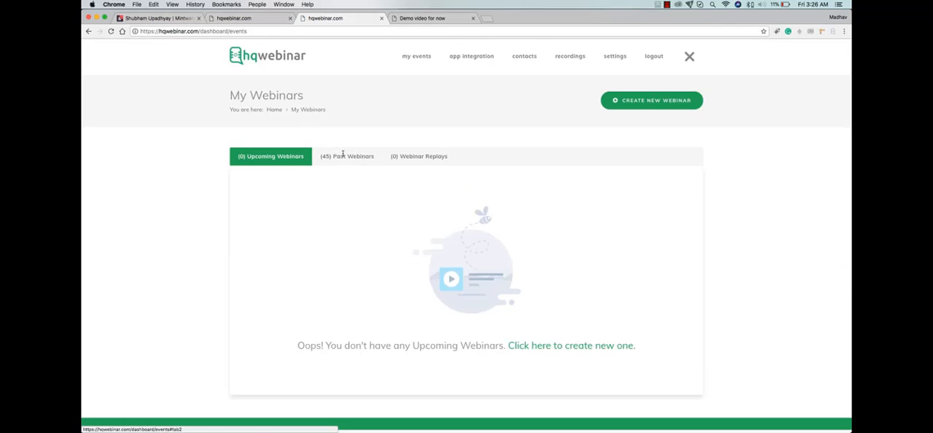
left_click(343, 155)
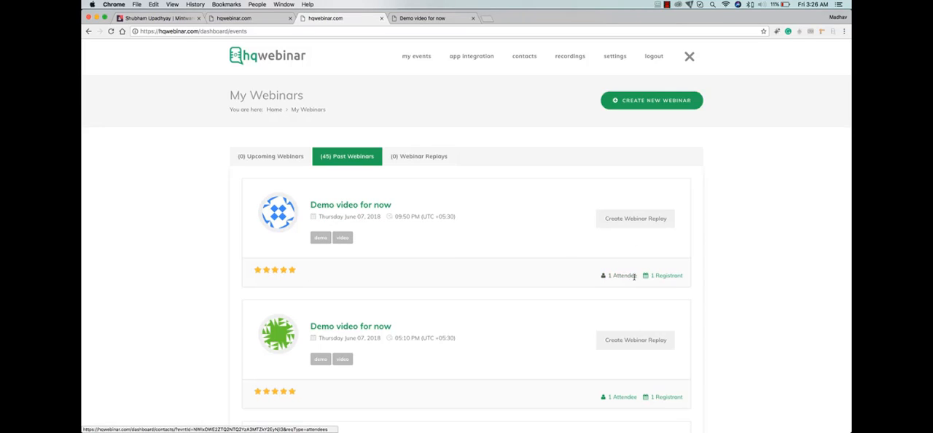
left_click(626, 275)
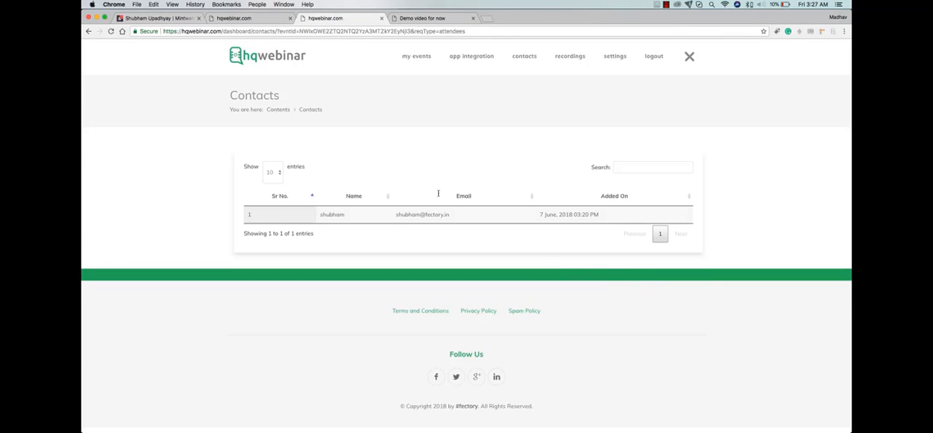
left_click(111, 31)
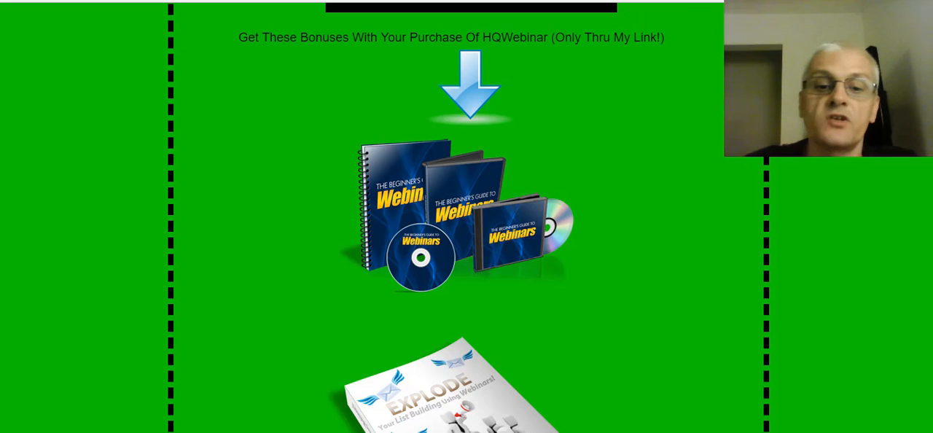
- Look through the webinar bonuses offered with the HQWebinar purchase on the bonus page
scroll(529, 141, "down", 1)
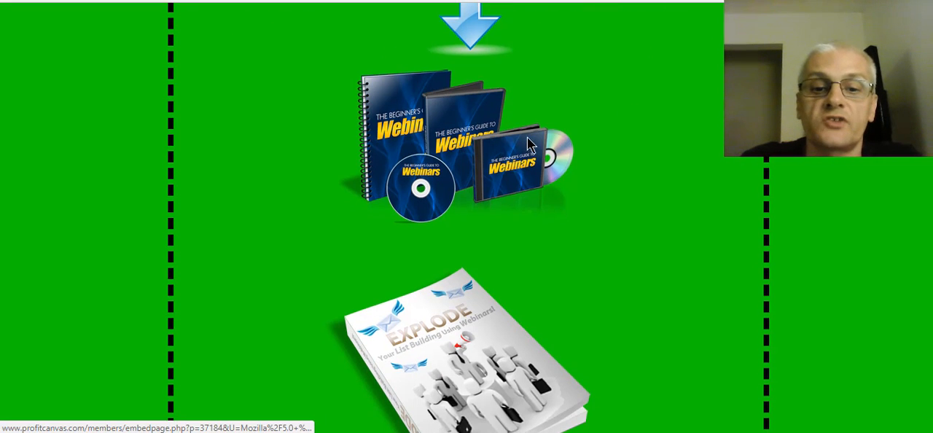
scroll(529, 141, "down", 2)
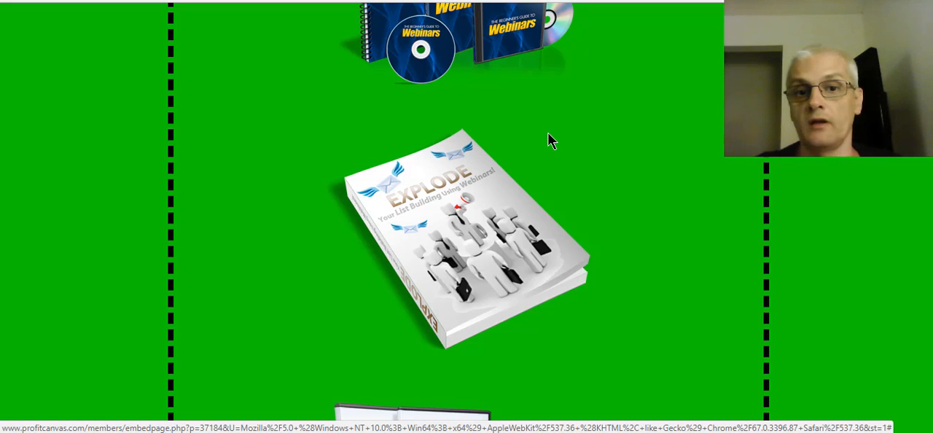
scroll(558, 132, "down", 3)
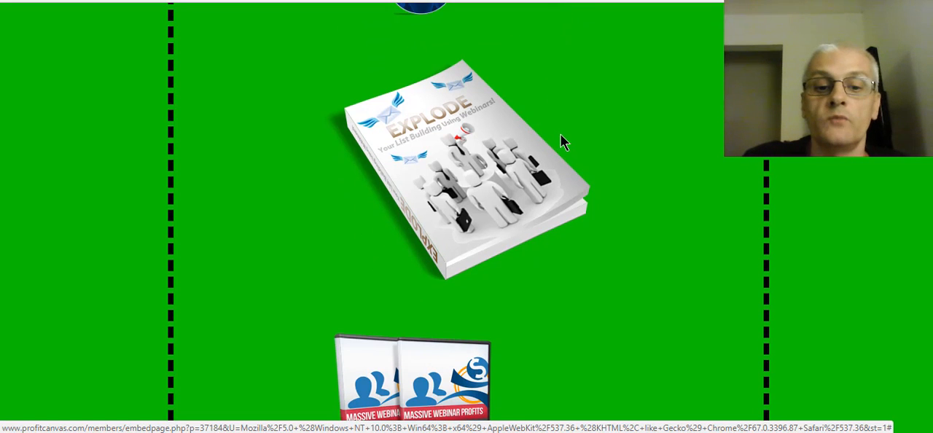
scroll(572, 138, "down", 1)
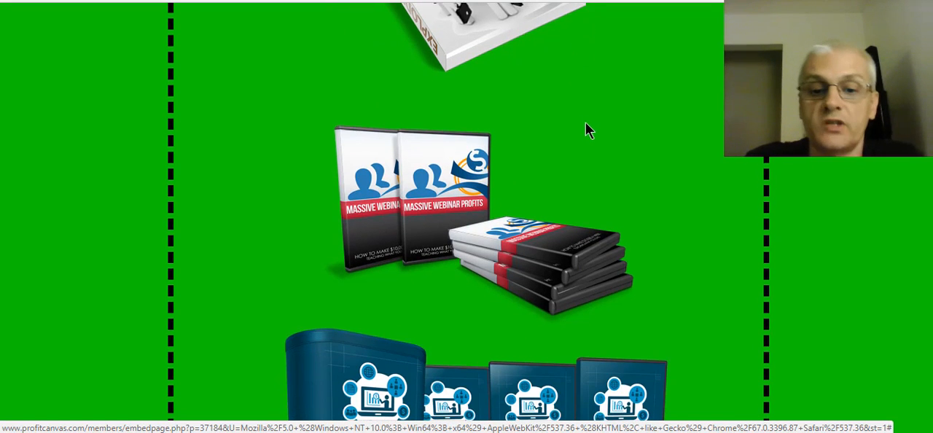
scroll(587, 129, "down", 1)
scroll(625, 121, "down", 2)
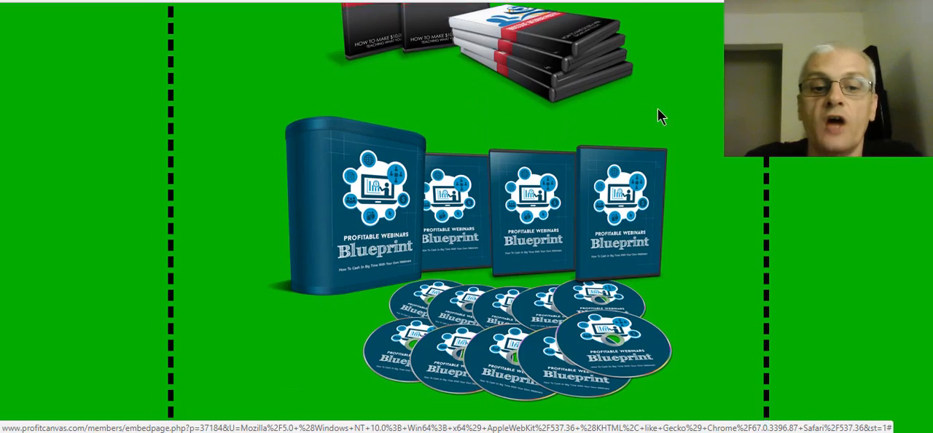
scroll(671, 113, "down", 3)
scroll(692, 111, "down", 1)
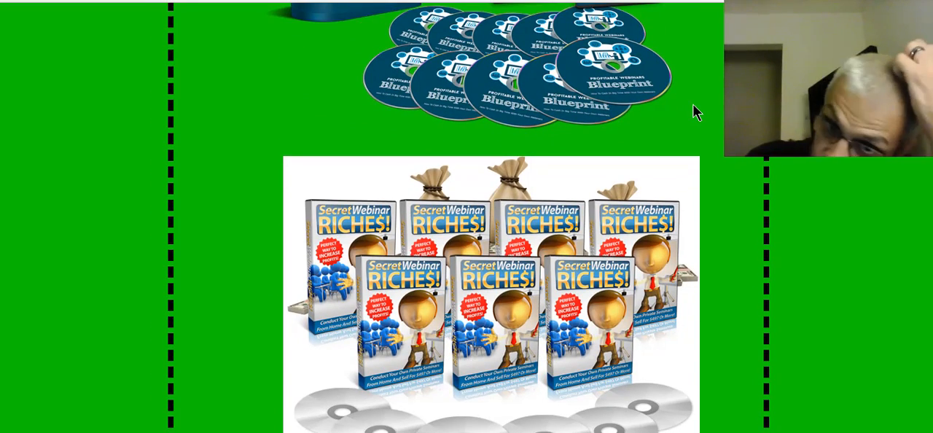
scroll(693, 112, "down", 3)
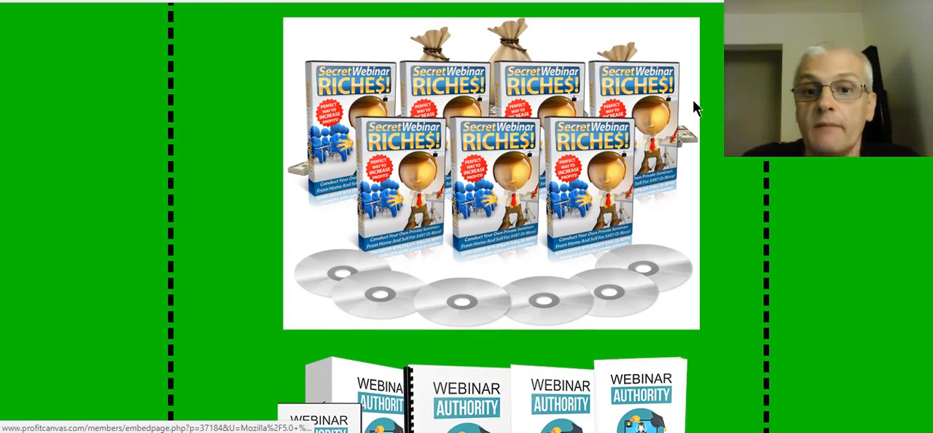
- Examine the remaining webinar bonuses on the bonus page, from Secret Webinar Riches through Webinar Authority and Webinar Basics to Webinar Jackpot
scroll(693, 95, "down", 2)
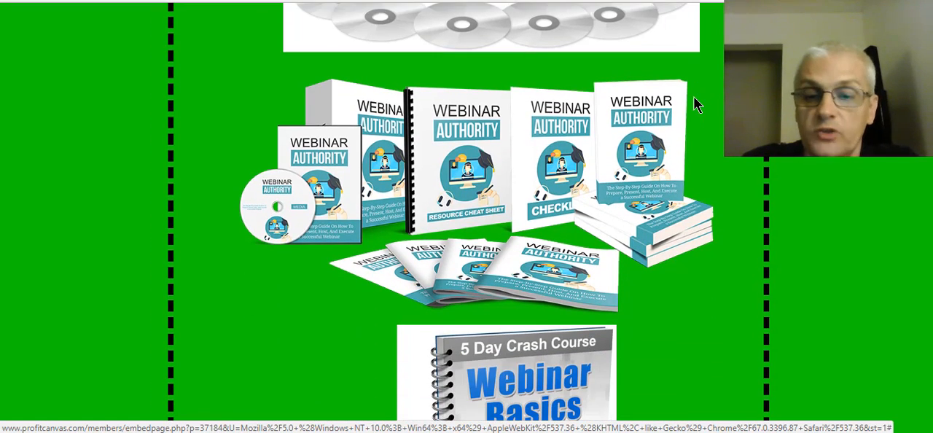
scroll(695, 101, "down", 3)
scroll(703, 106, "down", 6)
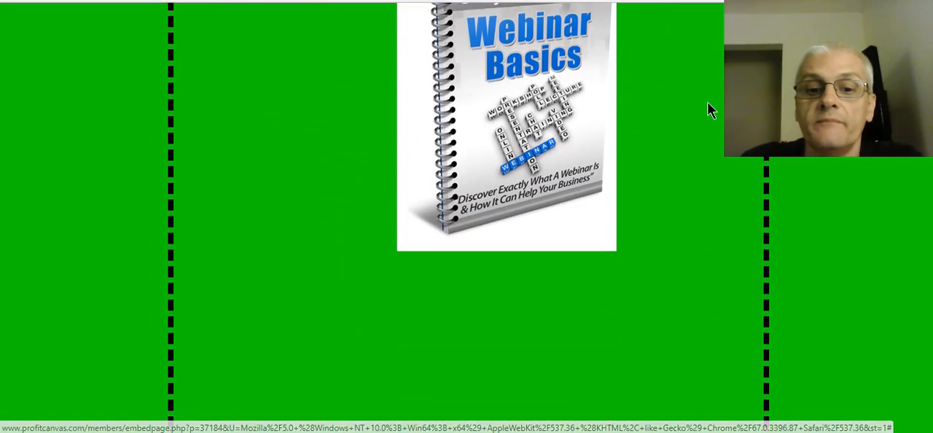
scroll(714, 102, "down", 1)
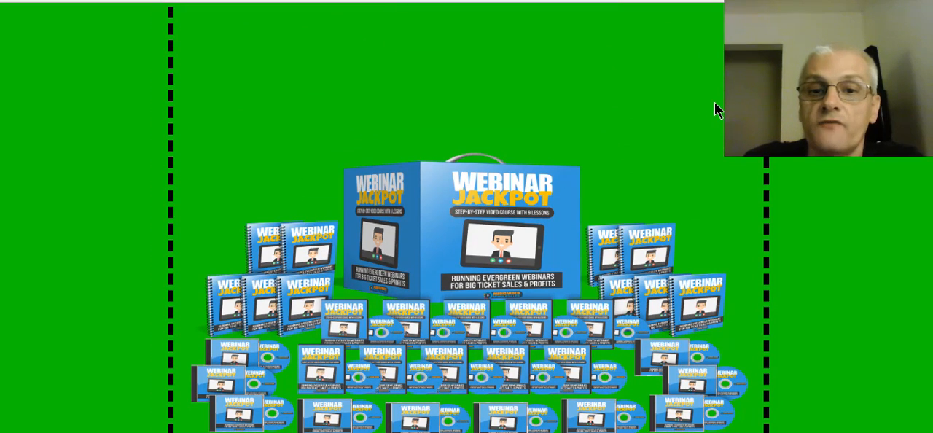
scroll(713, 106, "down", 6)
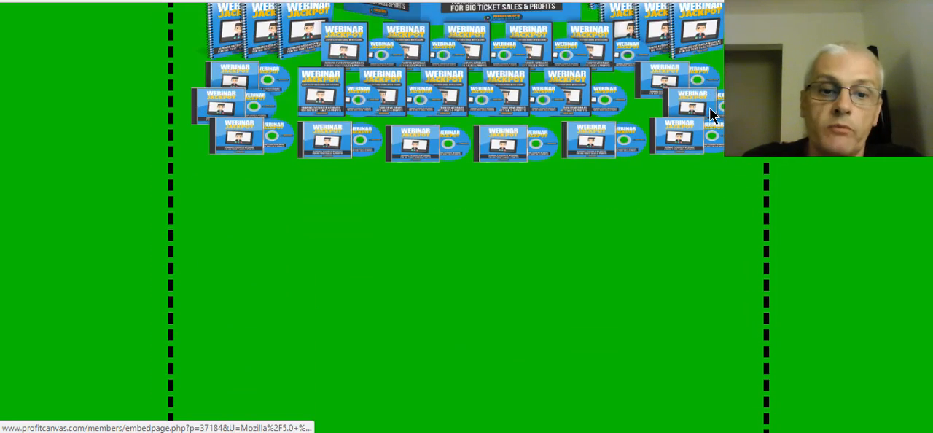
scroll(709, 108, "down", 2)
scroll(711, 109, "up", 7)
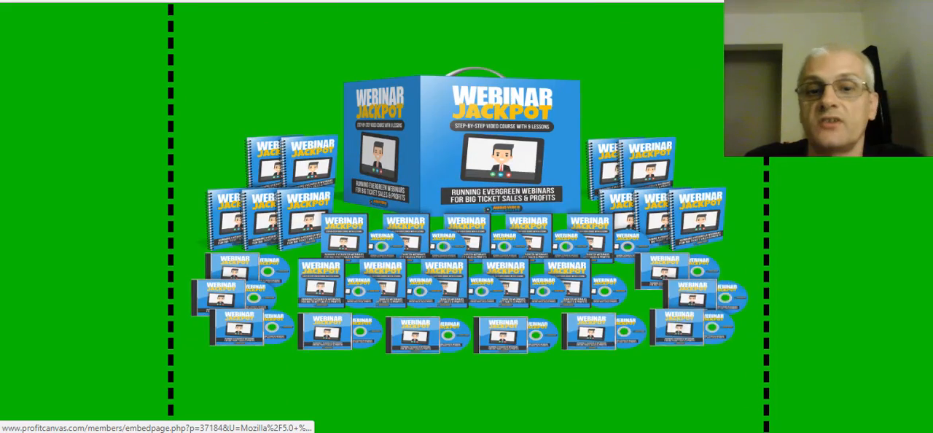
scroll(710, 109, "up", 12)
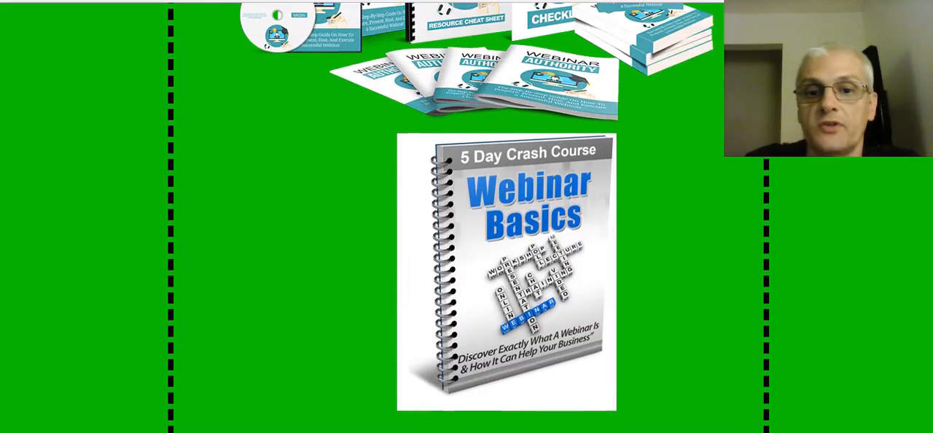
scroll(765, 232, "up", 2)
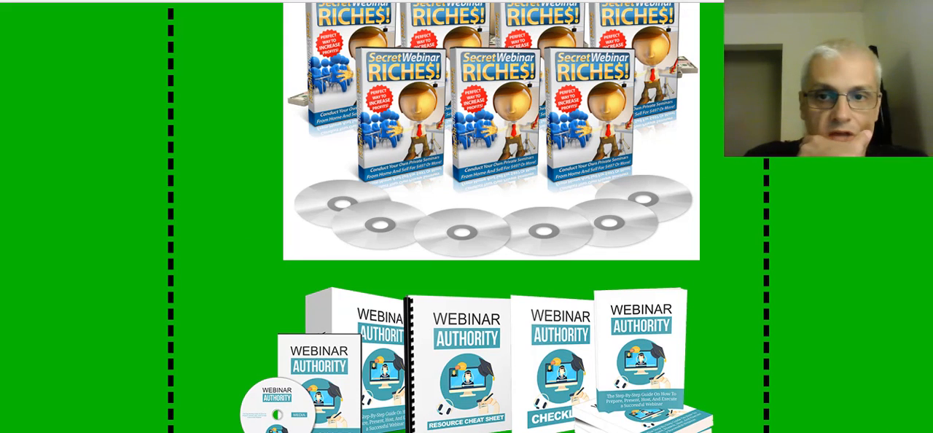
- Return to the HQWebinar review post and read its pricing, launch dates, bonuses, pros and cons, and closing sections
key("ctrl+Tab")
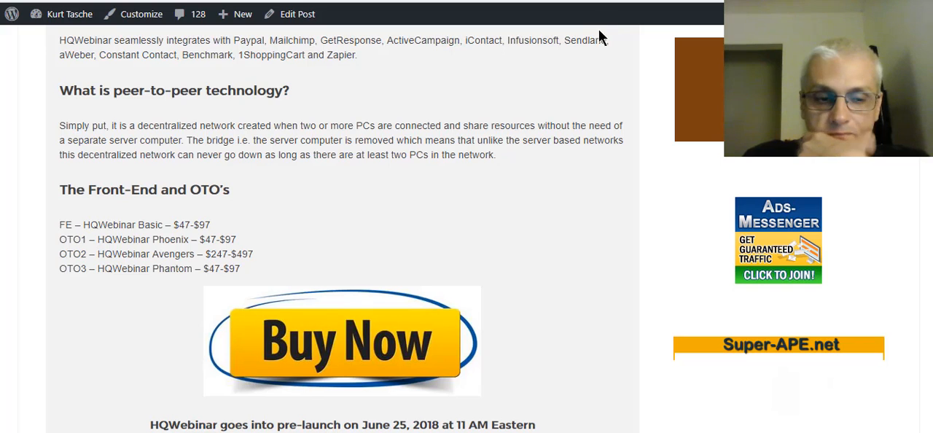
scroll(572, 48, "down", 4)
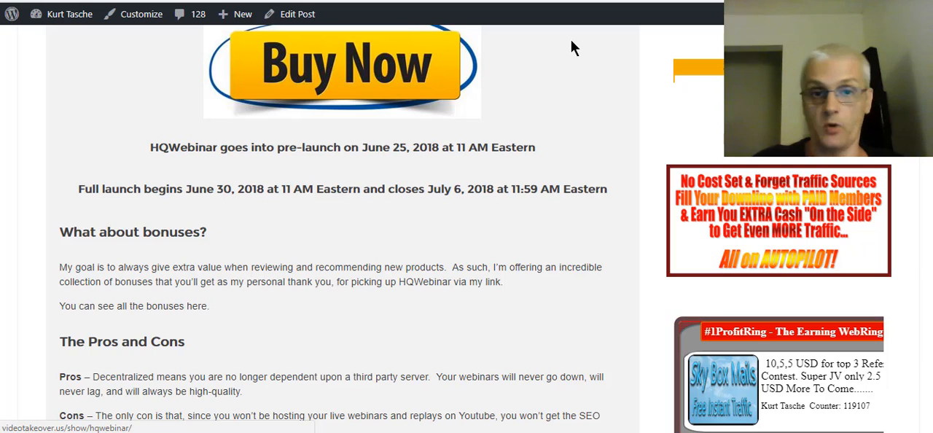
left_click(572, 48)
scroll(572, 47, "down", 1)
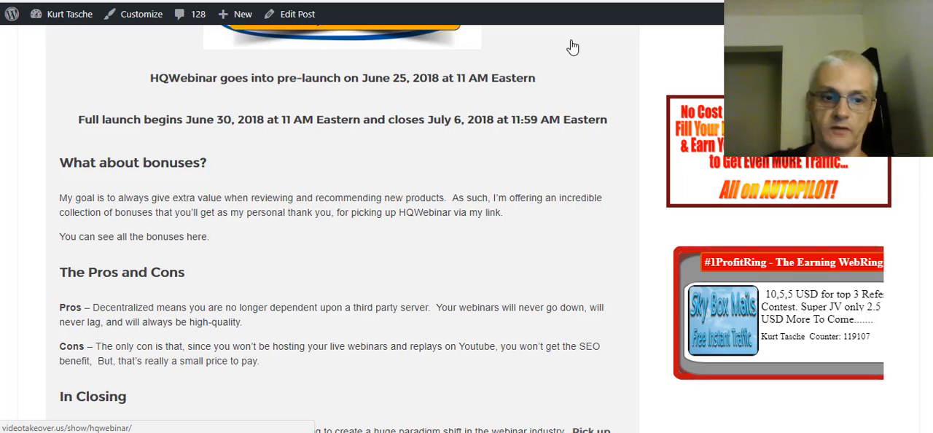
scroll(562, 95, "down", 2)
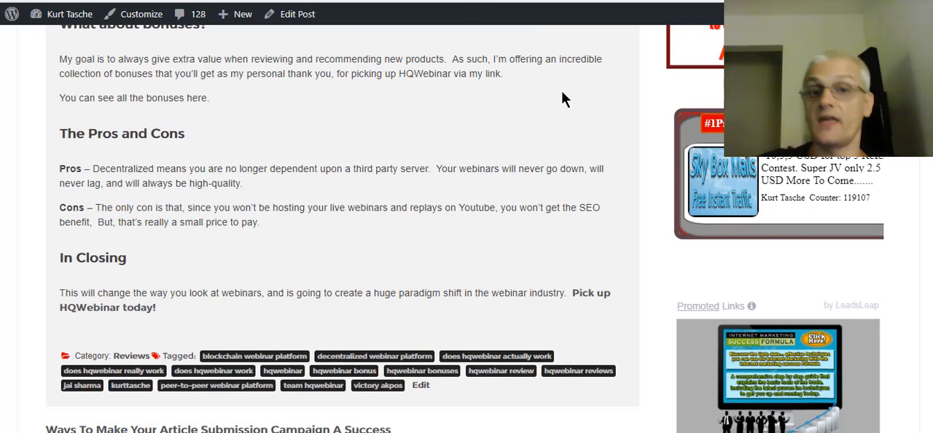